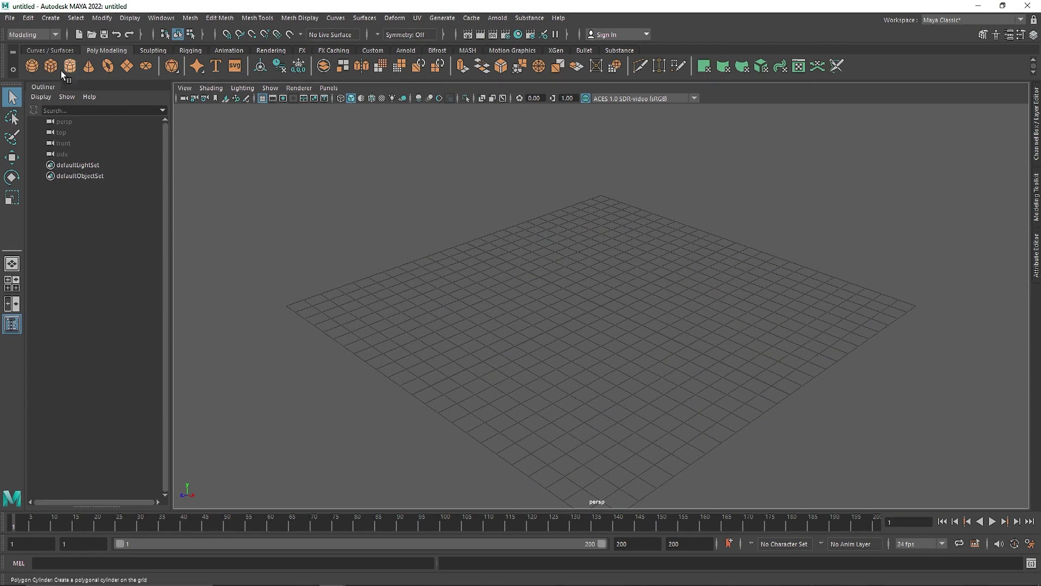
Create a polygon sphere at the grid origin and frame it in the view.
click(31, 66)
alt+drag(593, 306, 646, 295)
scroll(642, 302, up, 5)
alt+middle_drag(632, 311, 594, 345)
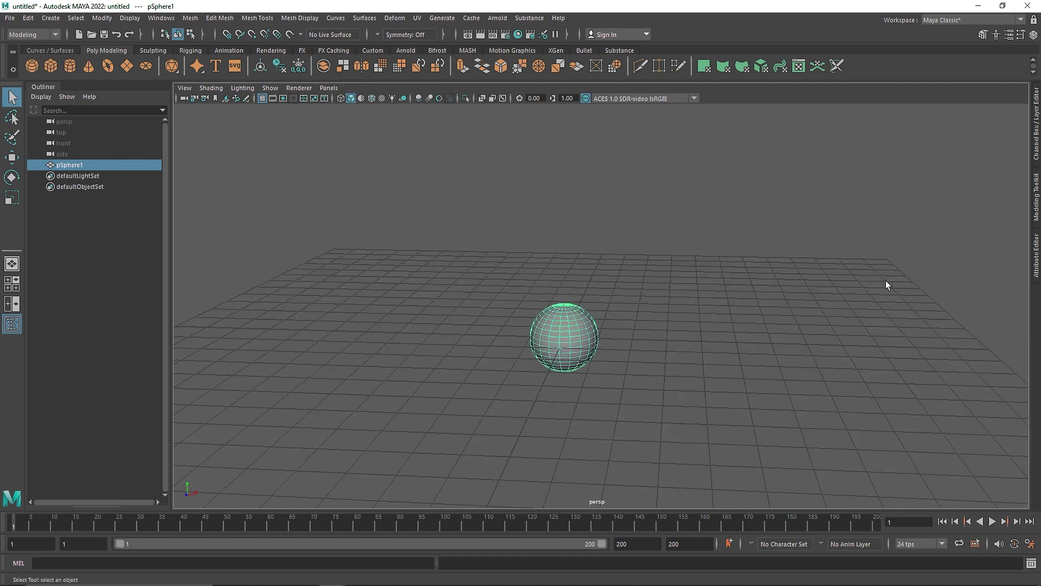
Set polySphere1's radius to 2 in the Channel Box.
click(1037, 126)
click(919, 231)
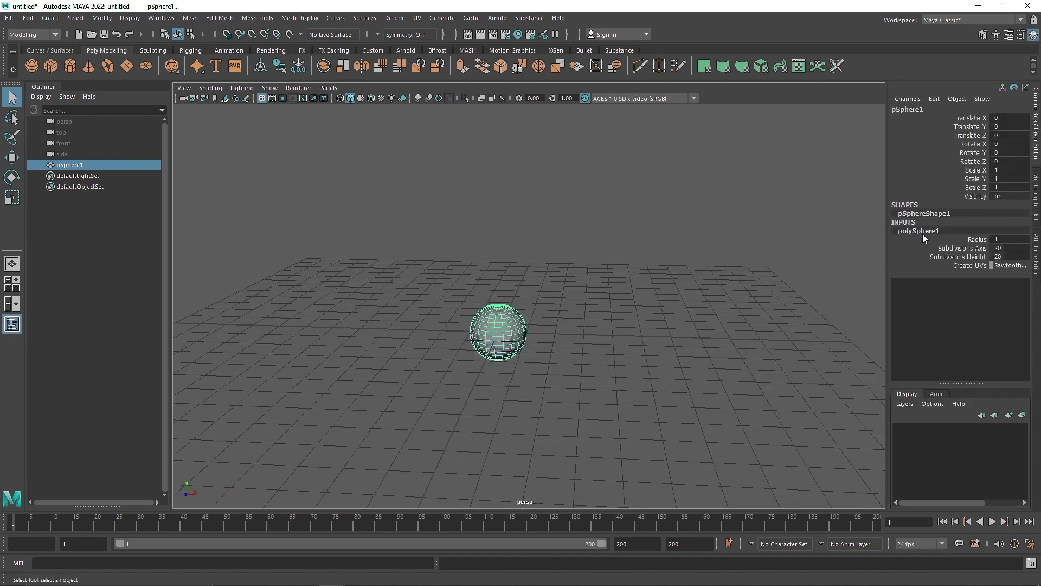
double_click(998, 241)
text(2)
key(Return)
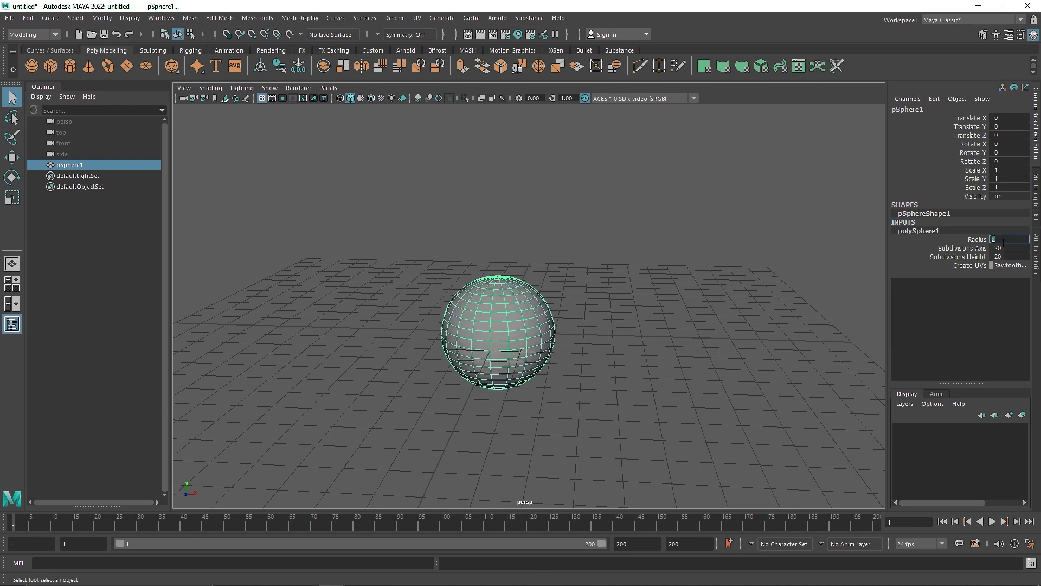
click(572, 302)
alt+drag(573, 302, 372, 286)
Switch to the FX menu set and create a new camera.
click(32, 34)
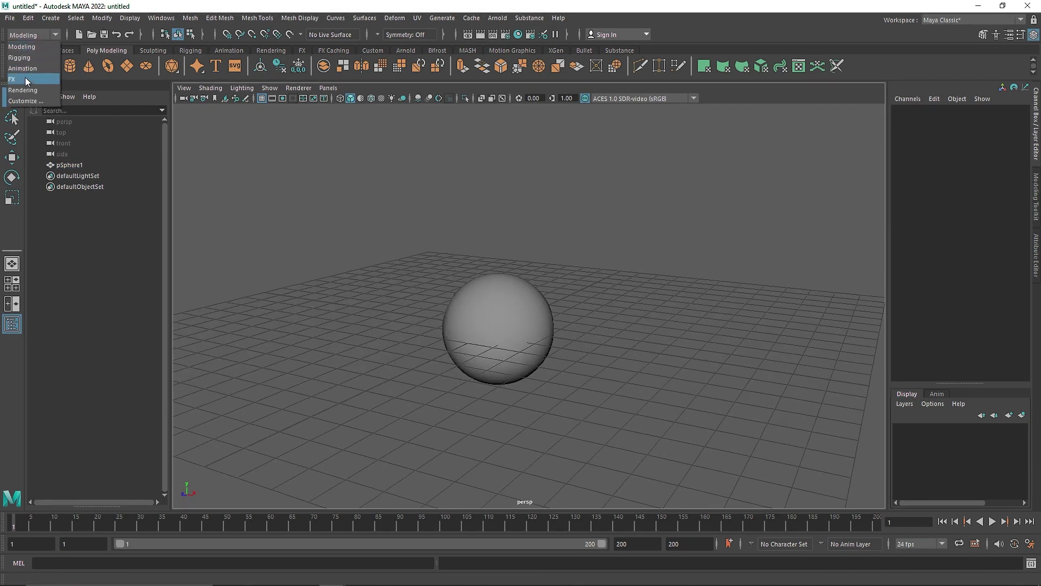
click(24, 79)
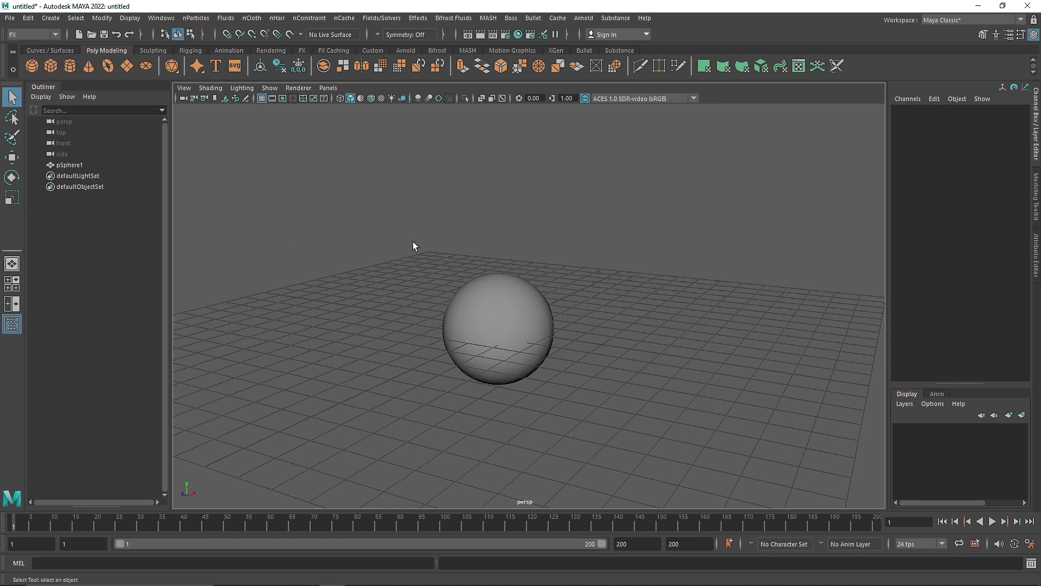
alt+drag(414, 242, 430, 232)
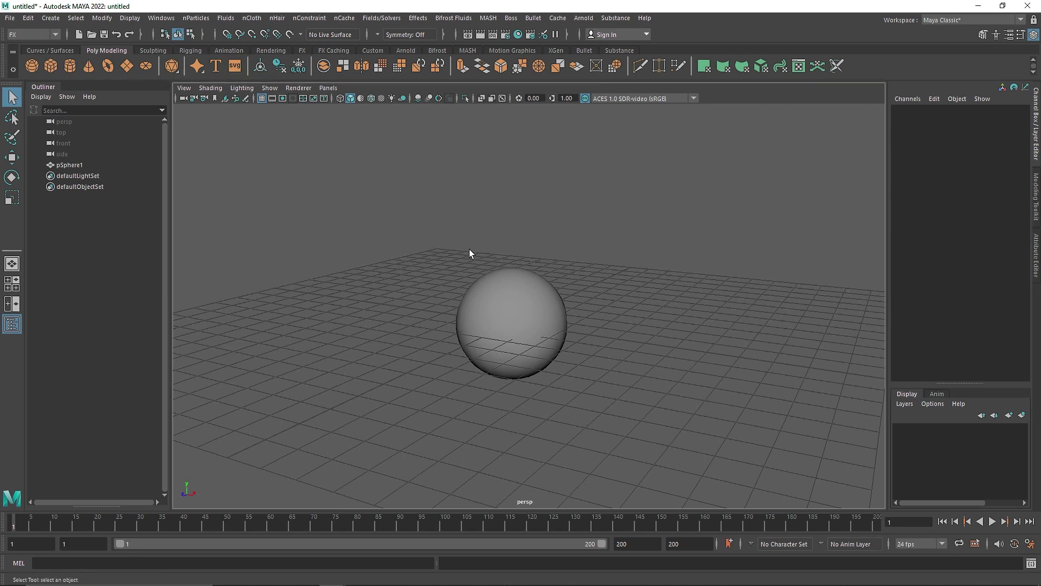
click(54, 18)
mouse_move(107, 91)
click(239, 90)
alt+drag(447, 252, 151, 376)
Push camera1 back along Z to about 24.
click(70, 165)
click(89, 175)
key(w)
alt+middle_drag(325, 371, 502, 342)
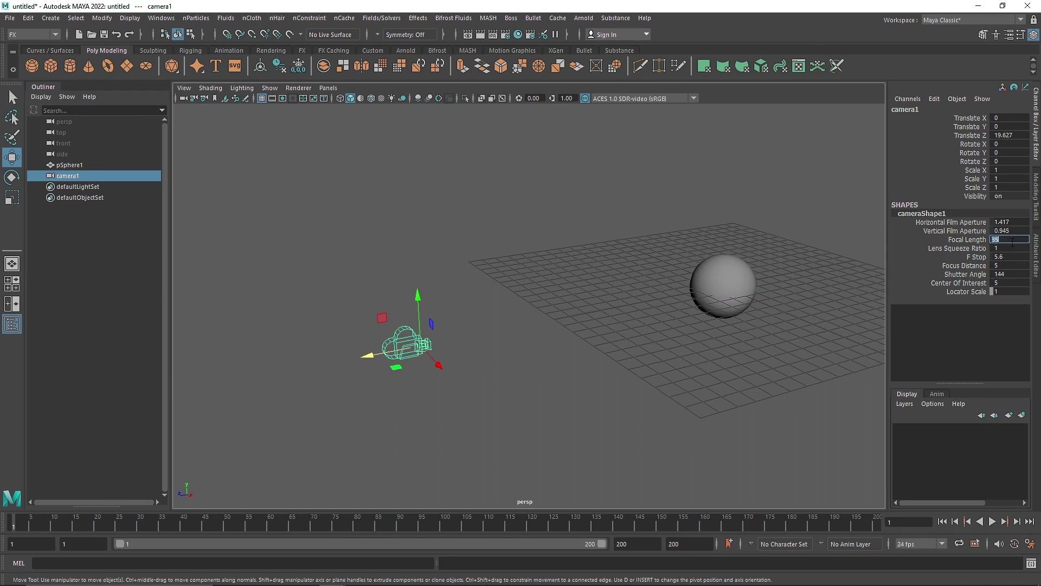
drag(365, 290, 327, 406)
drag(376, 284, 421, 405)
drag(380, 357, 286, 376)
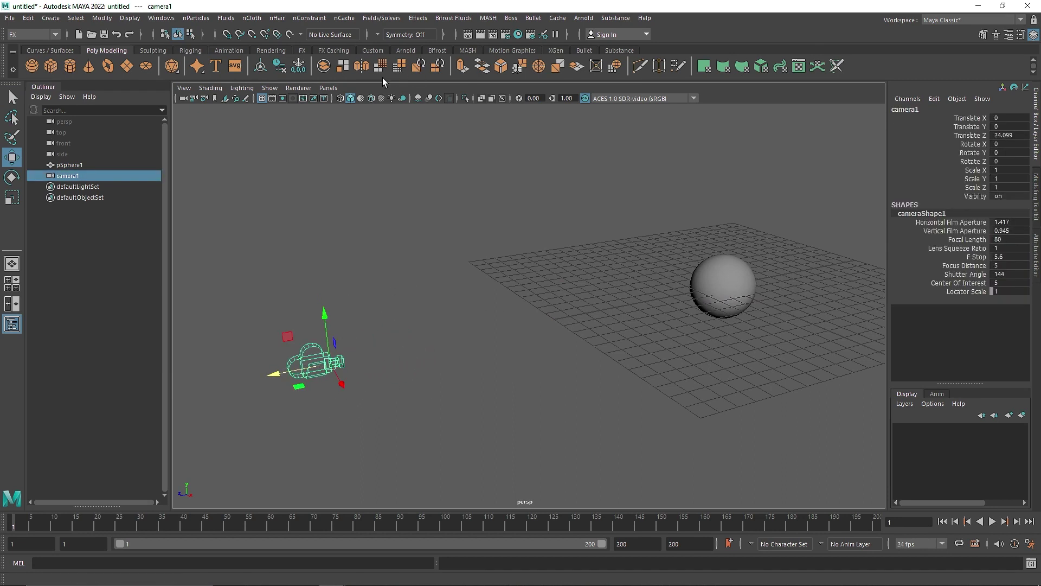
Look through camera1 with the Resolution Gate shown.
click(328, 87)
mouse_move(351, 99)
click(445, 102)
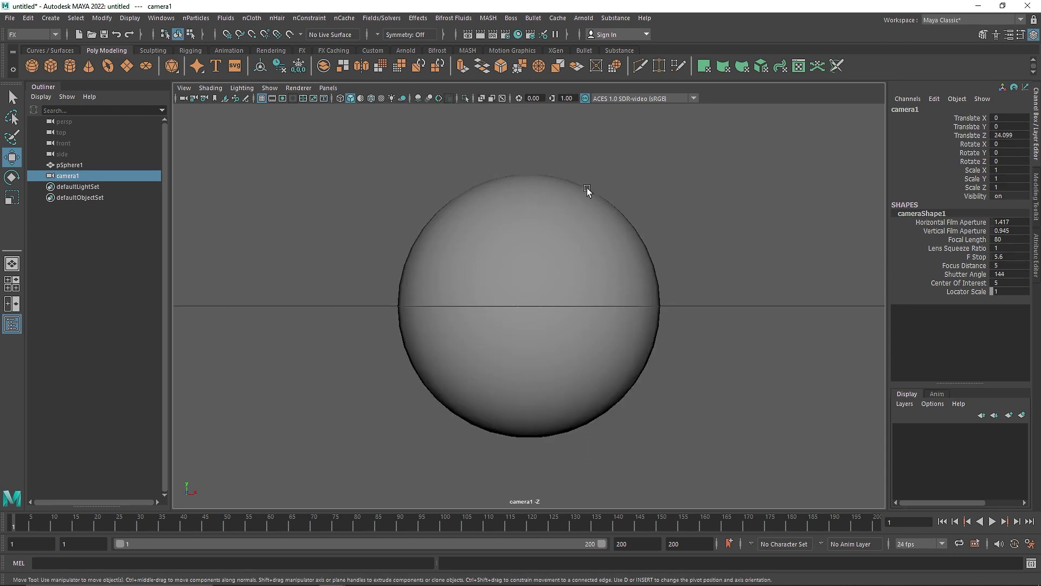
click(280, 99)
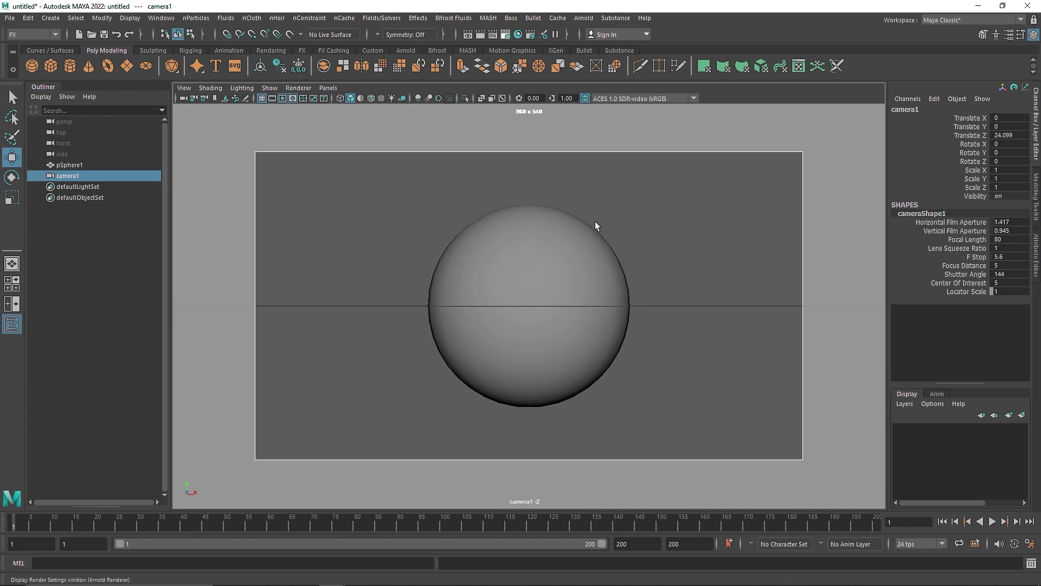
Set the render image size preset to 1k_Square (1024 × 1024).
scroll(585, 380, down, 5)
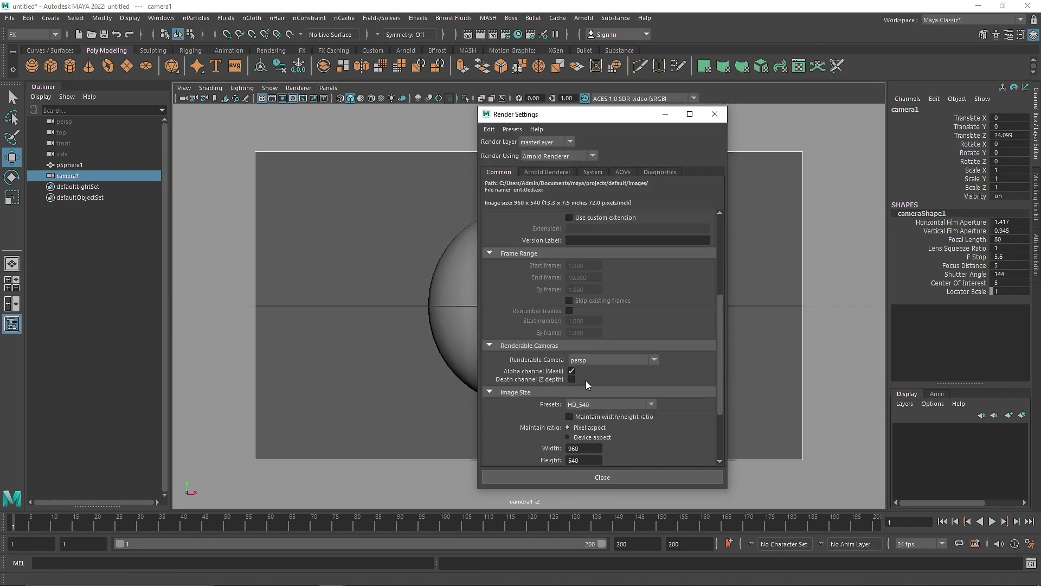
click(611, 405)
click(606, 426)
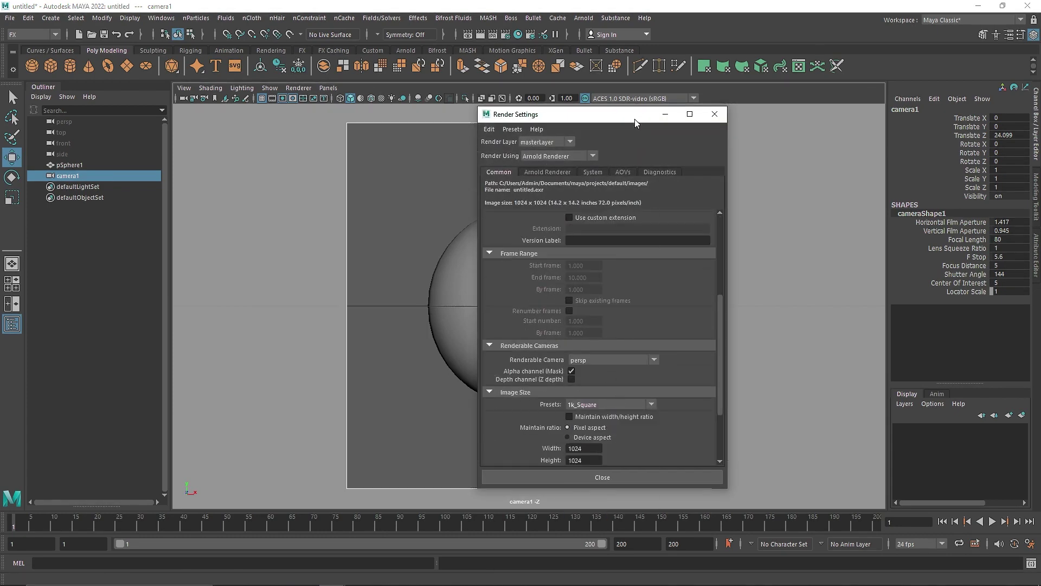
drag(631, 117, 736, 129)
click(818, 128)
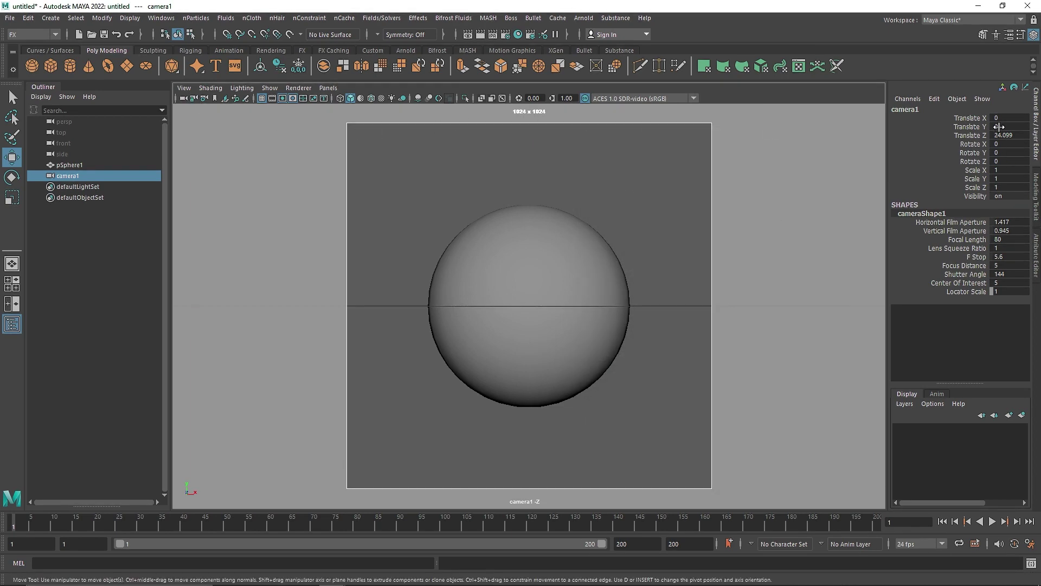
Set camera1's Translate Z to 25.
text(5)
key(Return)
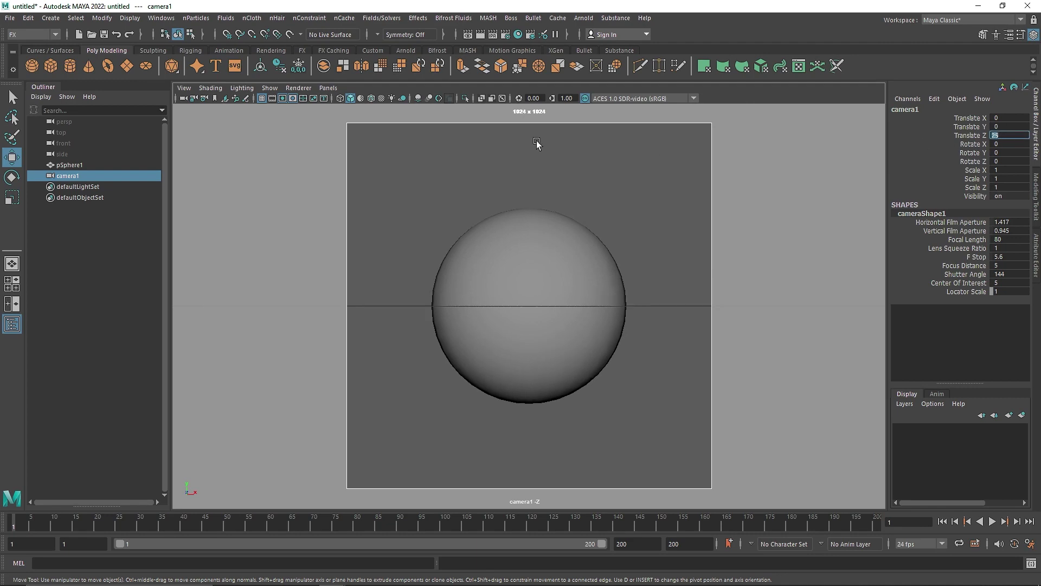
click(421, 197)
Create a polygon plane and move it back along Z to -13.975.
key(space)
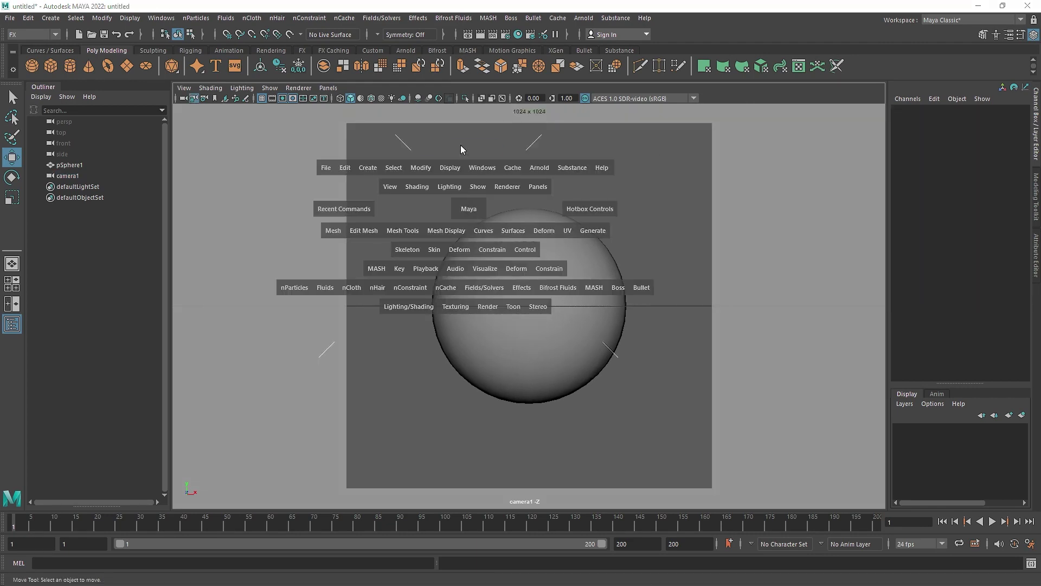
drag(469, 209, 462, 151)
alt+middle_drag(626, 273, 498, 288)
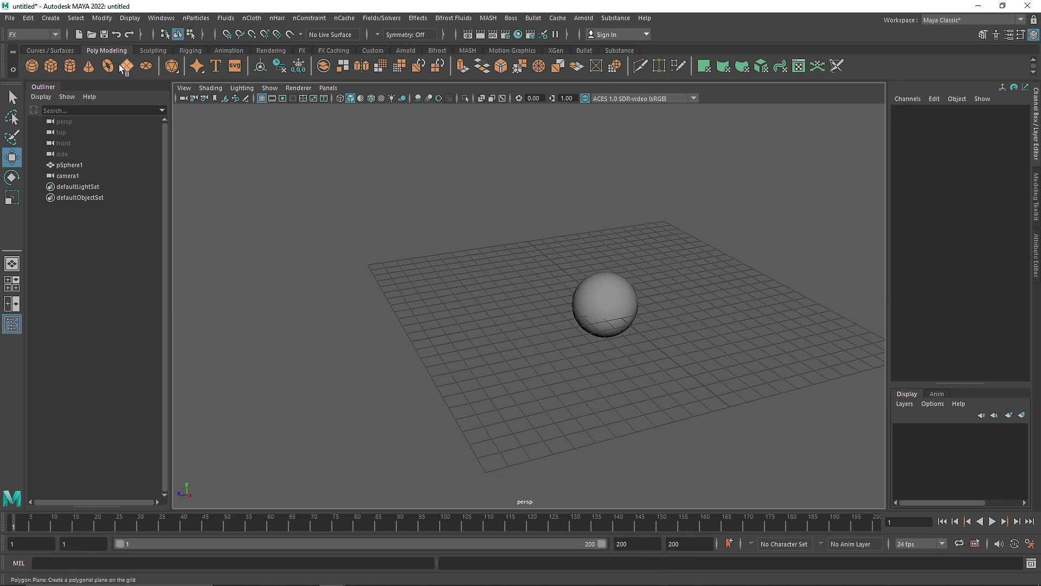
click(121, 66)
alt+middle_drag(712, 285, 615, 294)
drag(461, 320, 679, 289)
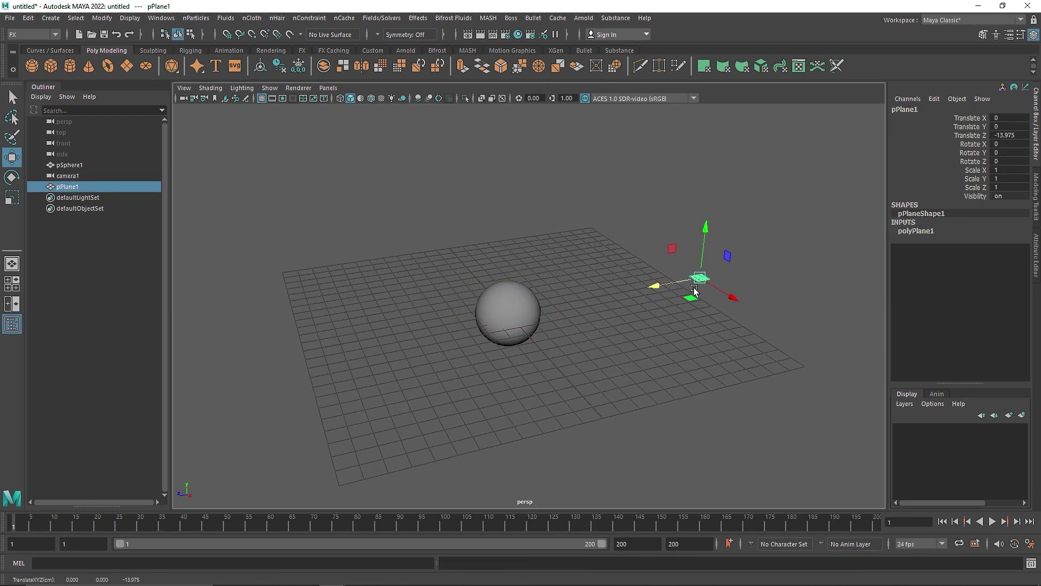
Scale the plane uniformly to 22.635 and rotate it 90° on X to stand upright.
click(922, 231)
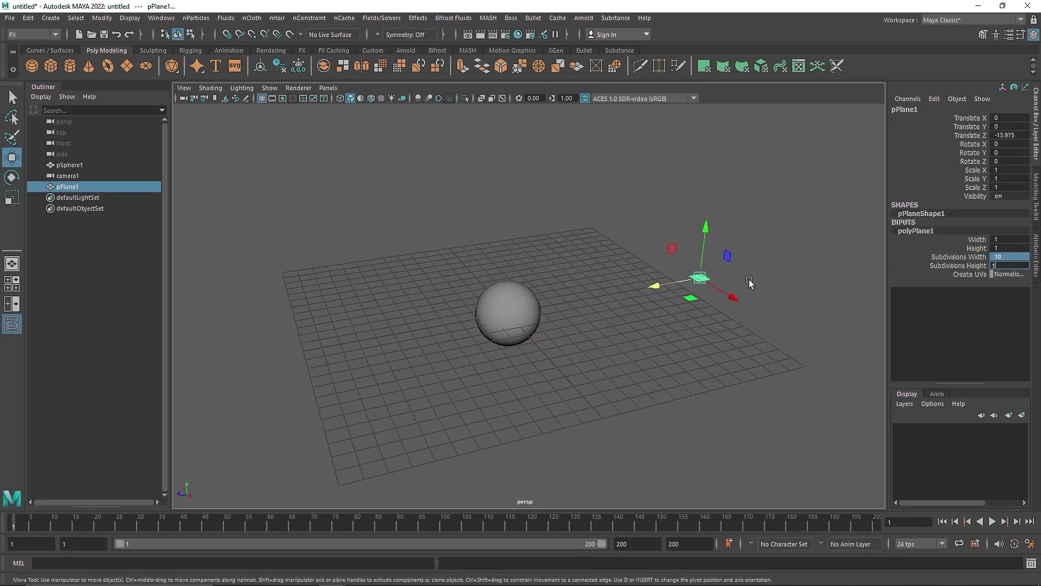
click(741, 248)
click(700, 278)
key(r)
drag(700, 277, 880, 304)
key(e)
drag(666, 261, 652, 326)
alt+drag(536, 317, 624, 312)
Check the backdrop through camera1, then return to the perspective view.
click(335, 88)
mouse_move(346, 97)
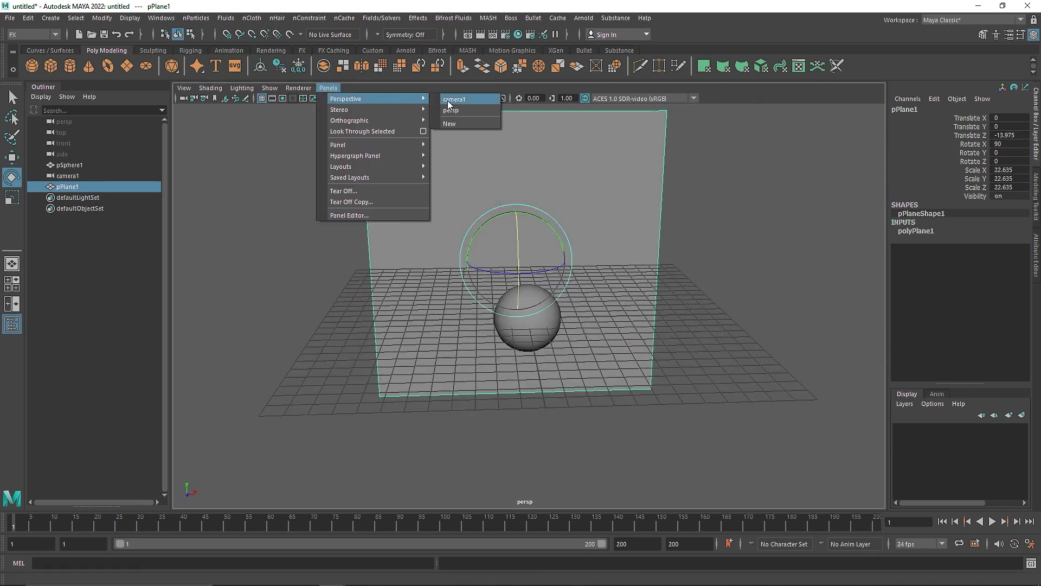
click(447, 101)
key(space)
drag(457, 207, 451, 143)
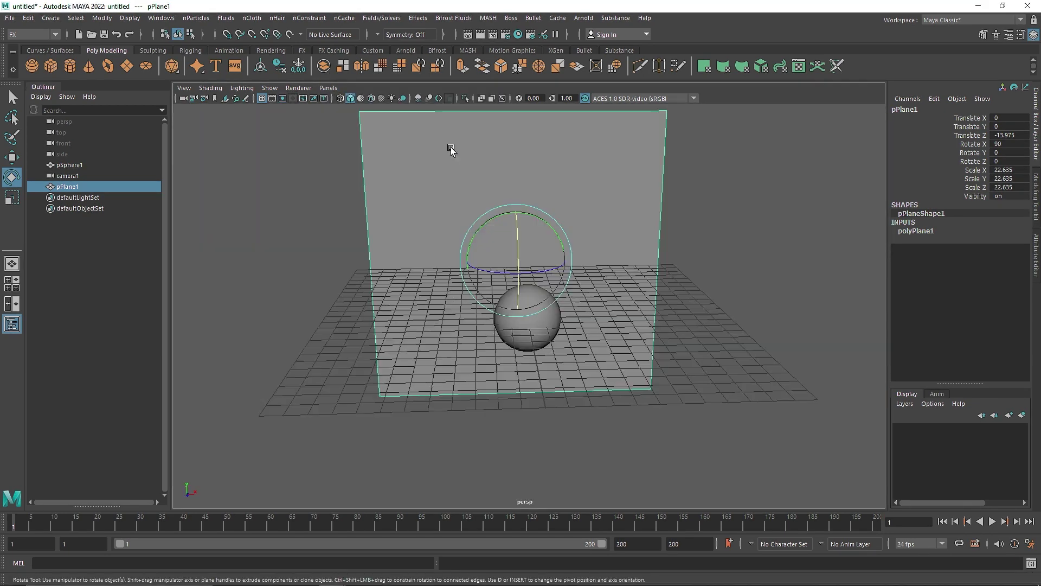
alt+drag(457, 285, 480, 311)
alt+right_drag(480, 312, 588, 342)
alt+middle_drag(588, 342, 560, 373)
Set the sphere's Subdivisions Axis and Subdivisions Height to 50.
click(276, 263)
click(471, 339)
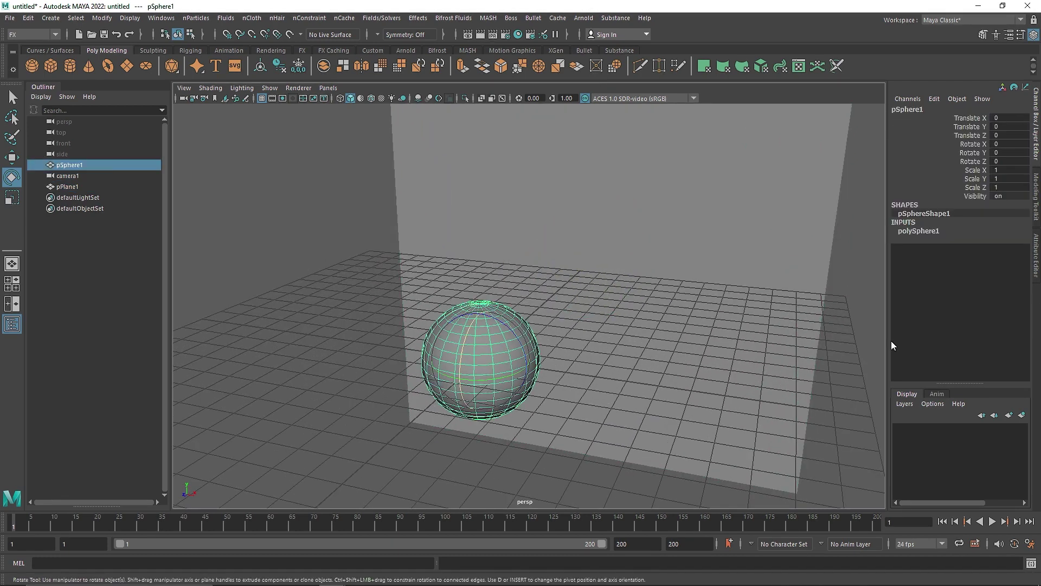
click(935, 230)
click(1012, 249)
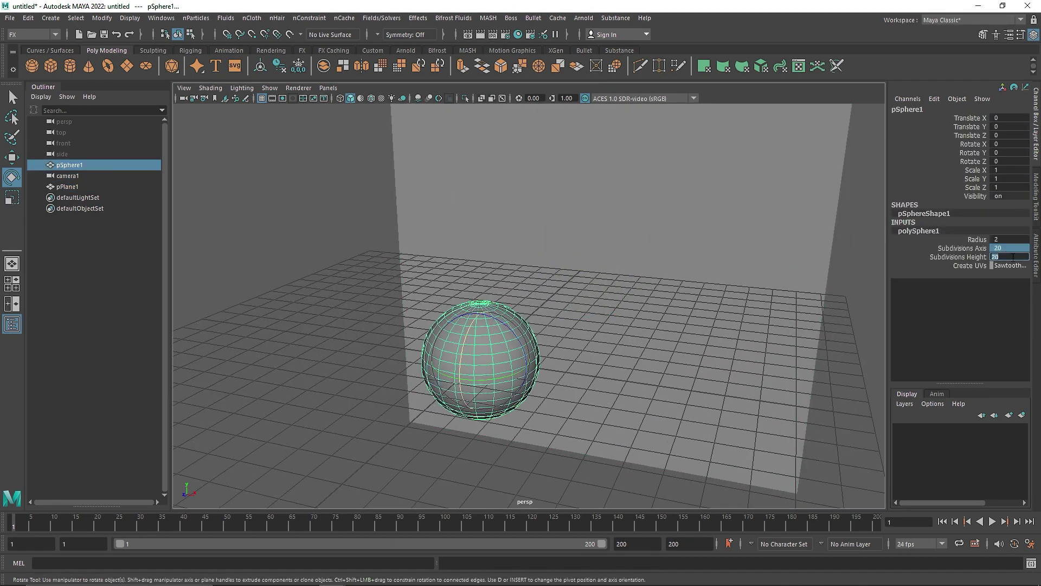
click(1013, 257)
text(50)
key(Return)
click(224, 243)
alt+drag(224, 243, 465, 350)
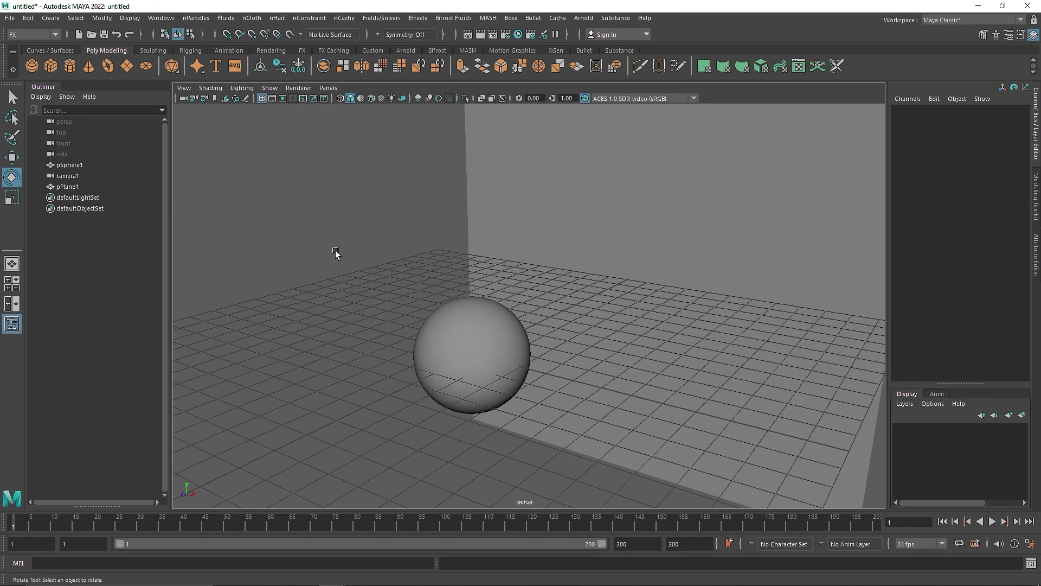
alt+drag(399, 198, 488, 314)
Add an Arnold area light, move it left to X -18.556 and stretch it wider.
click(406, 51)
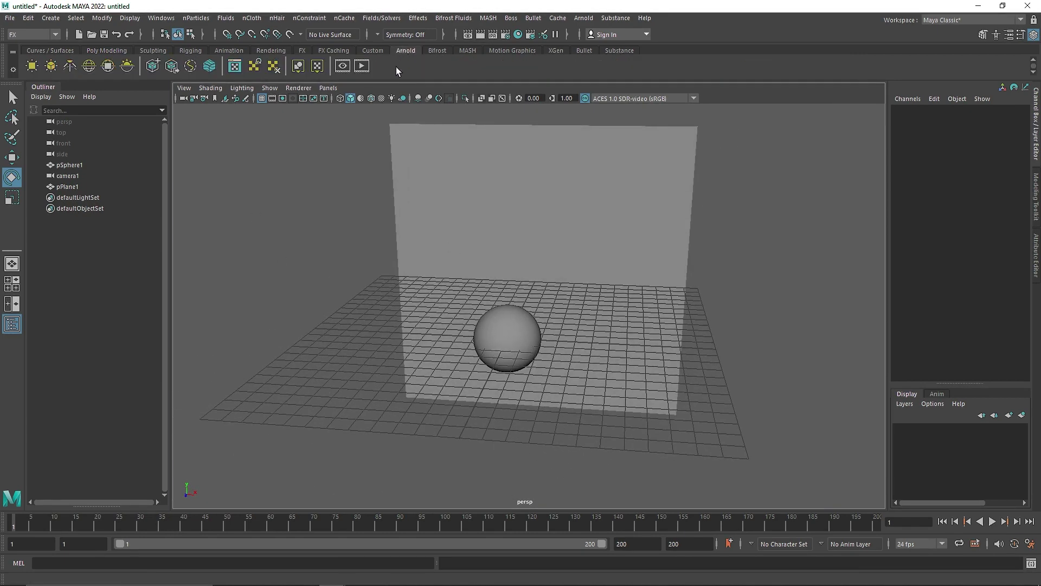
click(51, 66)
key(w)
drag(537, 339, 271, 315)
key(r)
key(e)
alt+drag(434, 261, 496, 300)
key(w)
drag(423, 320, 358, 314)
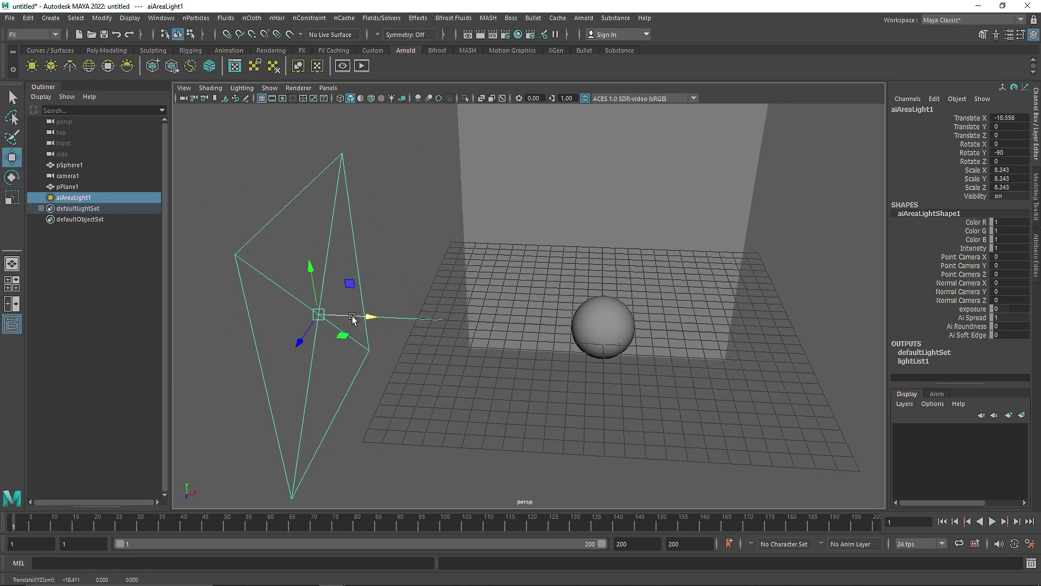
key(r)
drag(296, 339, 289, 363)
Duplicate the area light after undoing a trial flip, and move the copy right.
key(ctrl+d)
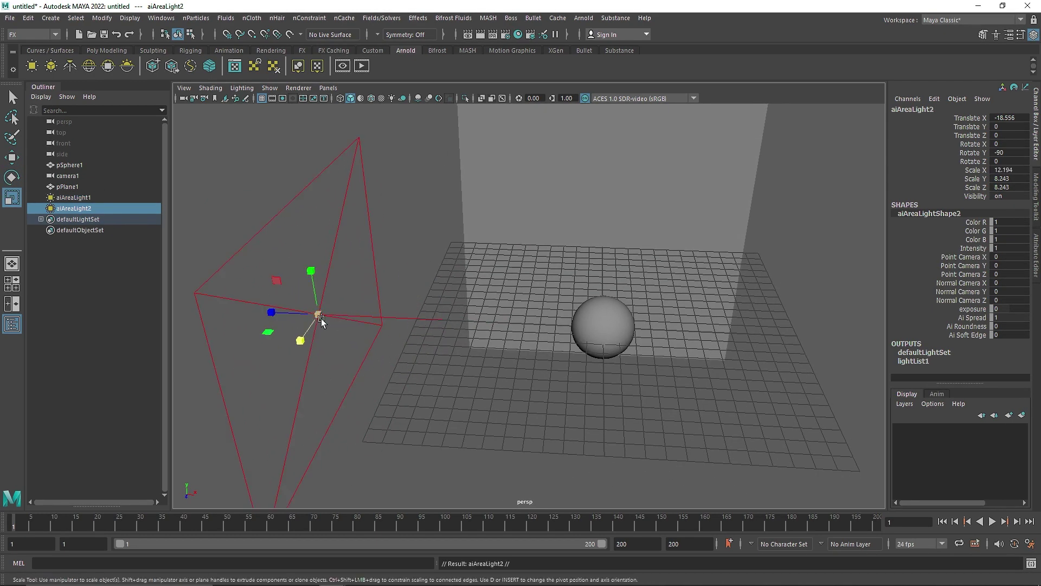
drag(268, 313, 466, 326)
key(w)
key(ctrl+z)
key(ctrl+z)
key(ctrl+z)
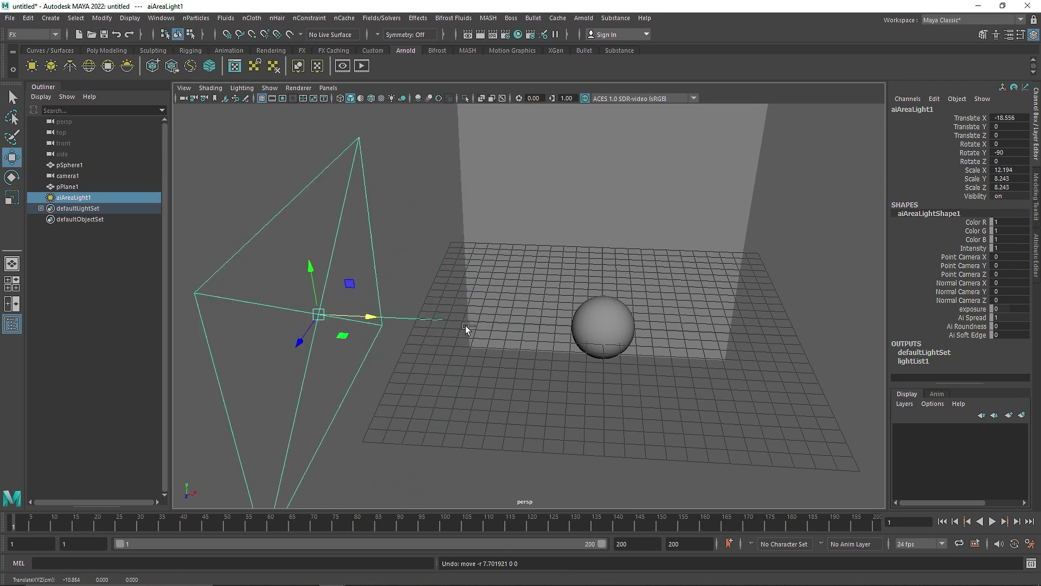
key(ctrl+d)
drag(372, 318, 898, 362)
alt+middle_drag(754, 369, 592, 365)
key(e)
key(w)
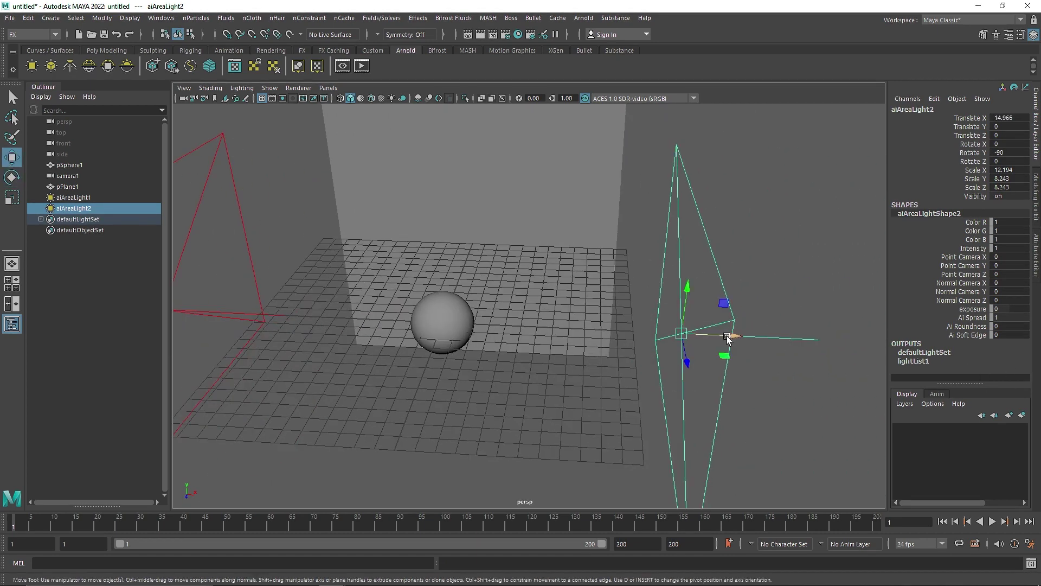
Centre the copied light at X 0 and raise it high above the sphere.
click(1019, 115)
text(0)
key(Return)
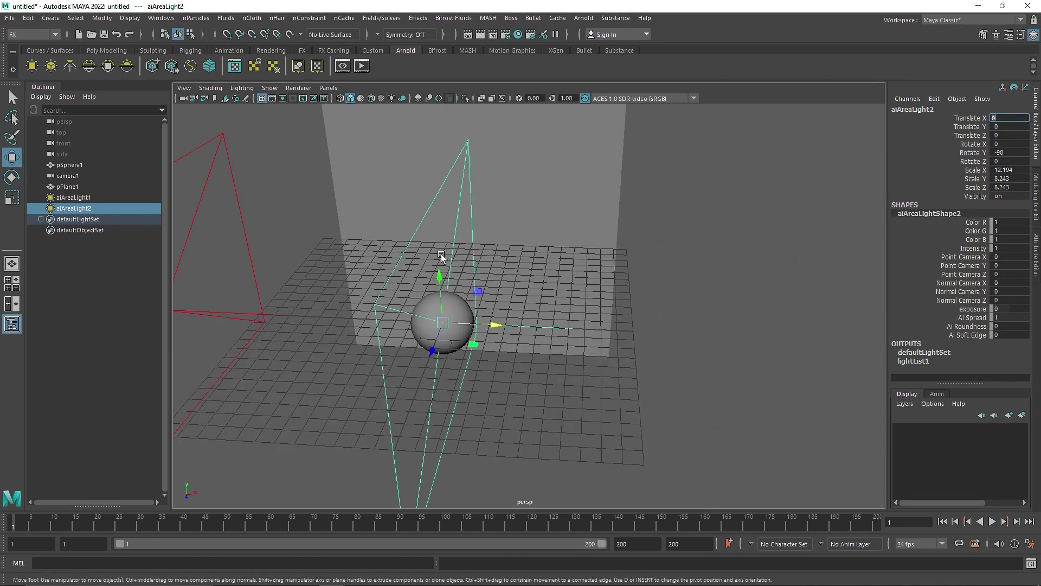
drag(437, 292, 521, 288)
key(e)
key(r)
key(w)
drag(443, 237, 441, 196)
alt+drag(397, 256, 428, 241)
Rename aiAreaLight1 to Key and aiAreaLight2 to Top in the Outliner.
click(89, 197)
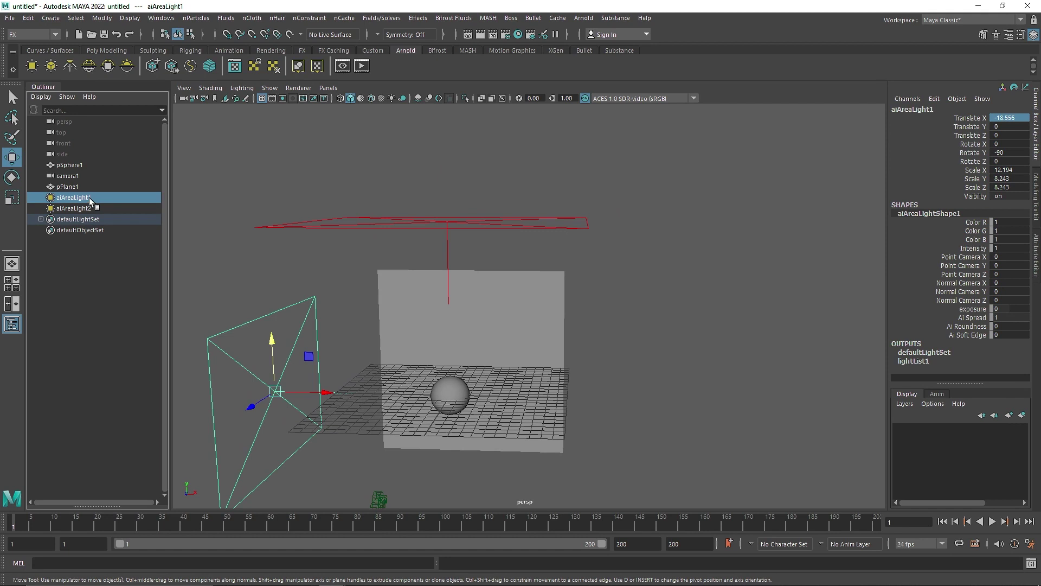
double_click(89, 198)
text(Key)
key(Return)
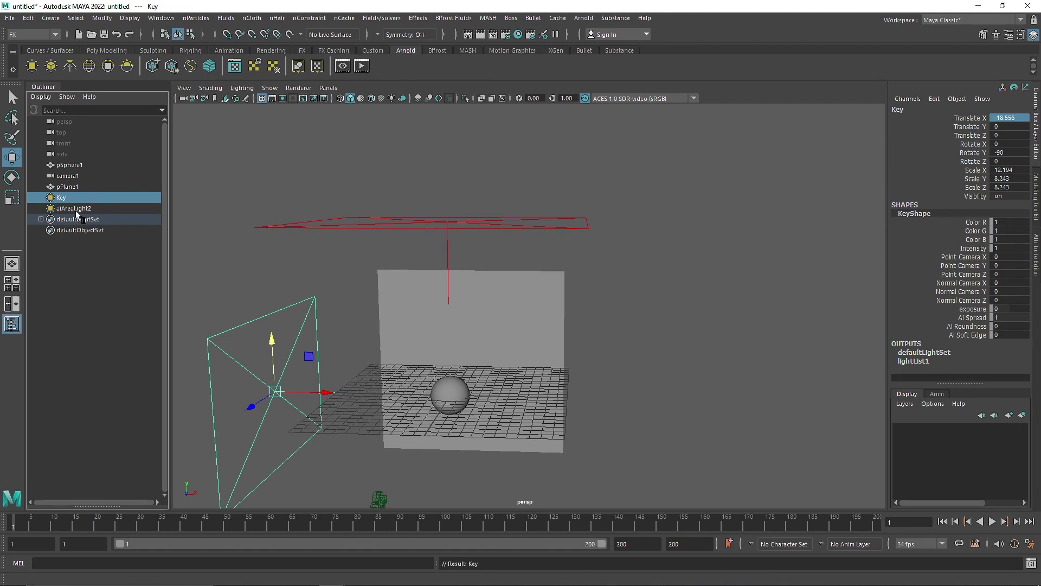
double_click(80, 208)
text(Top)
key(Return)
click(256, 330)
alt+drag(379, 286, 454, 293)
alt+right_drag(470, 341, 474, 373)
alt+middle_drag(474, 373, 490, 335)
scroll(450, 362, up, 3)
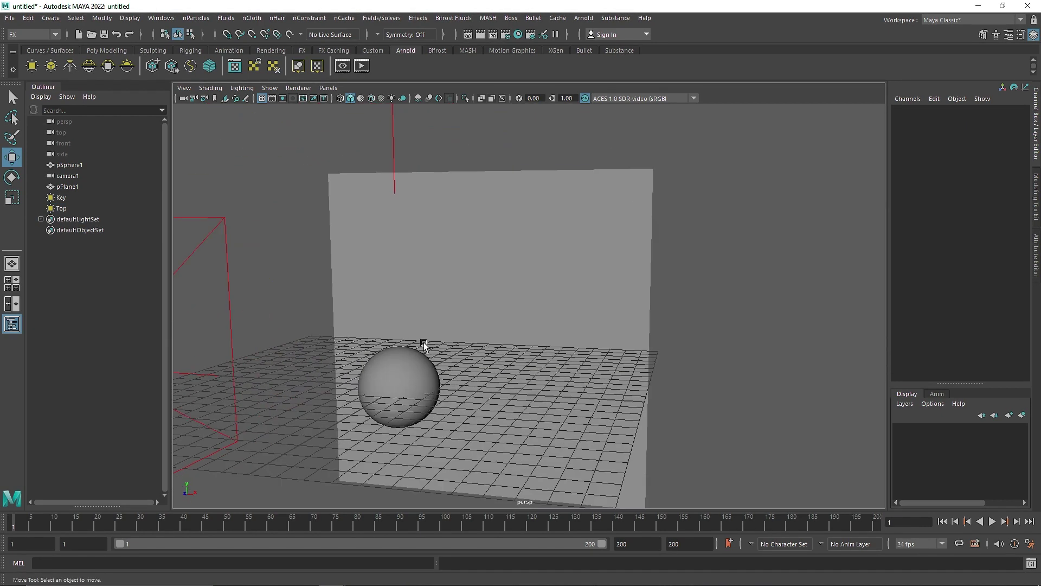
Hide the grid and create nHair on pSphere1.
click(262, 98)
click(400, 394)
key(f)
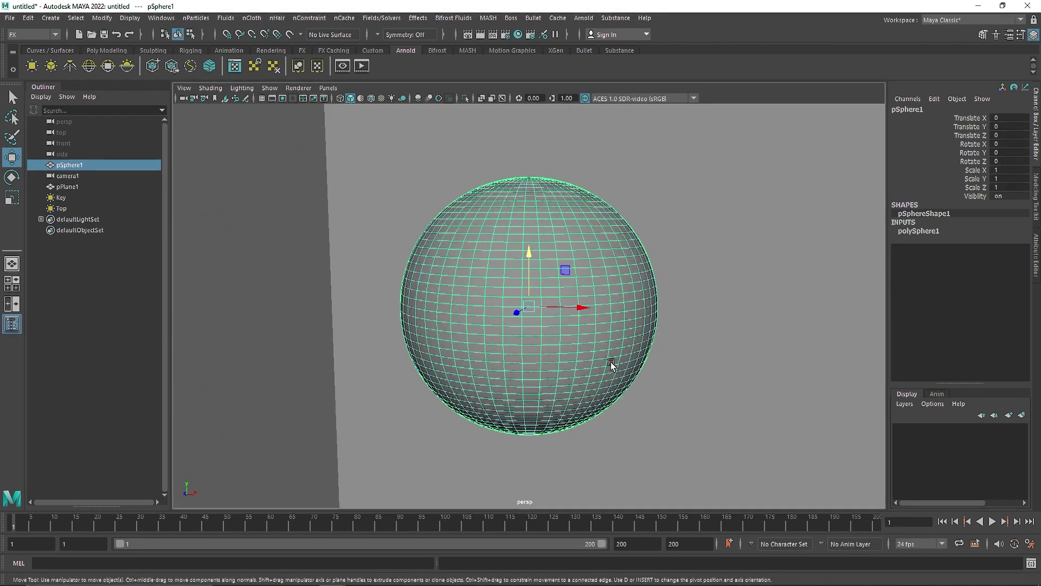
alt+middle_drag(620, 365, 569, 364)
click(279, 19)
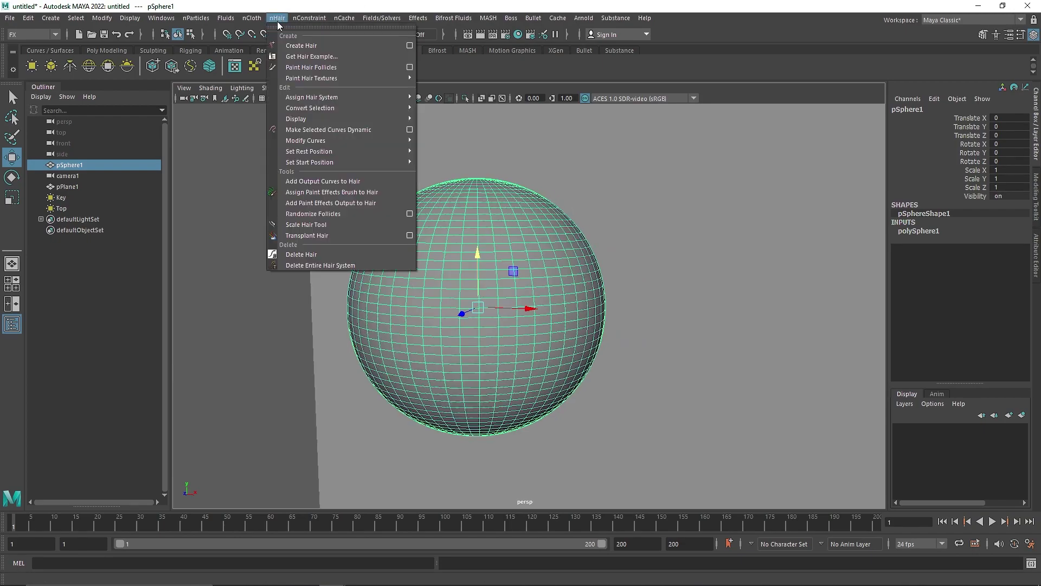
click(340, 46)
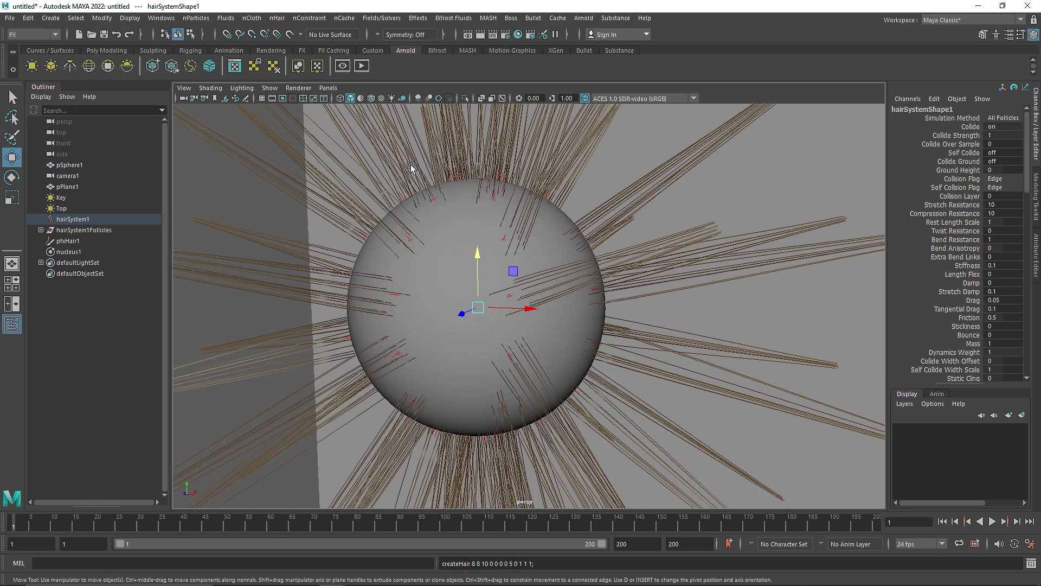
scroll(543, 241, down, 3)
alt+middle_drag(511, 249, 475, 323)
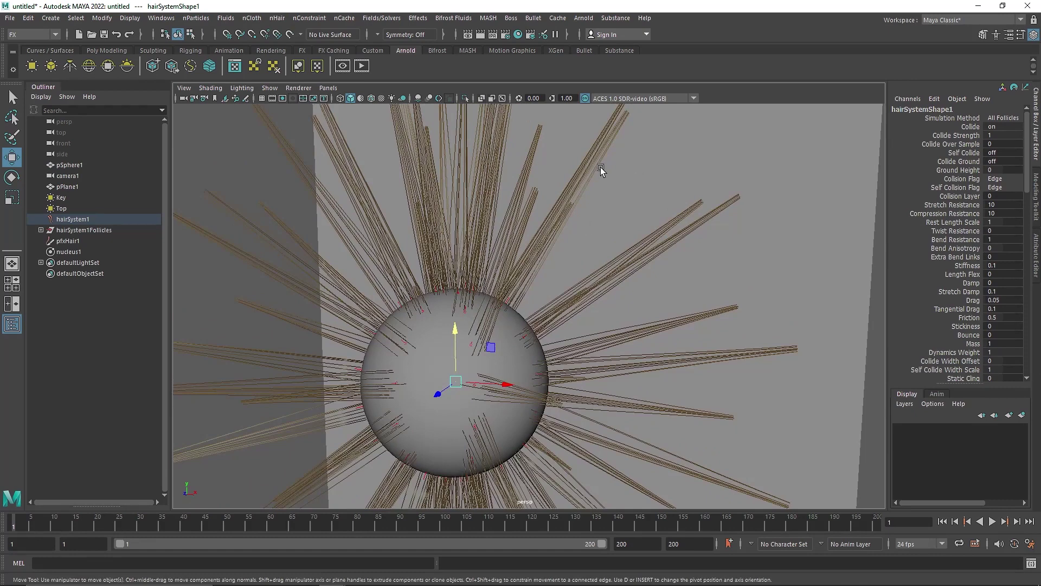
alt+drag(641, 182, 577, 253)
View the scene through camera1 and select pfxHair1.
click(328, 87)
mouse_move(398, 102)
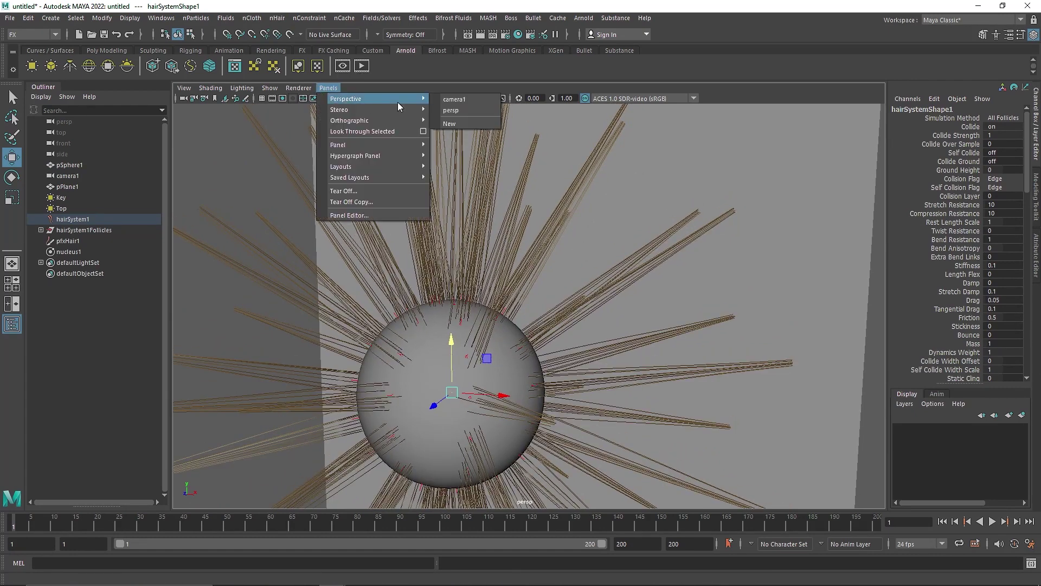
click(482, 104)
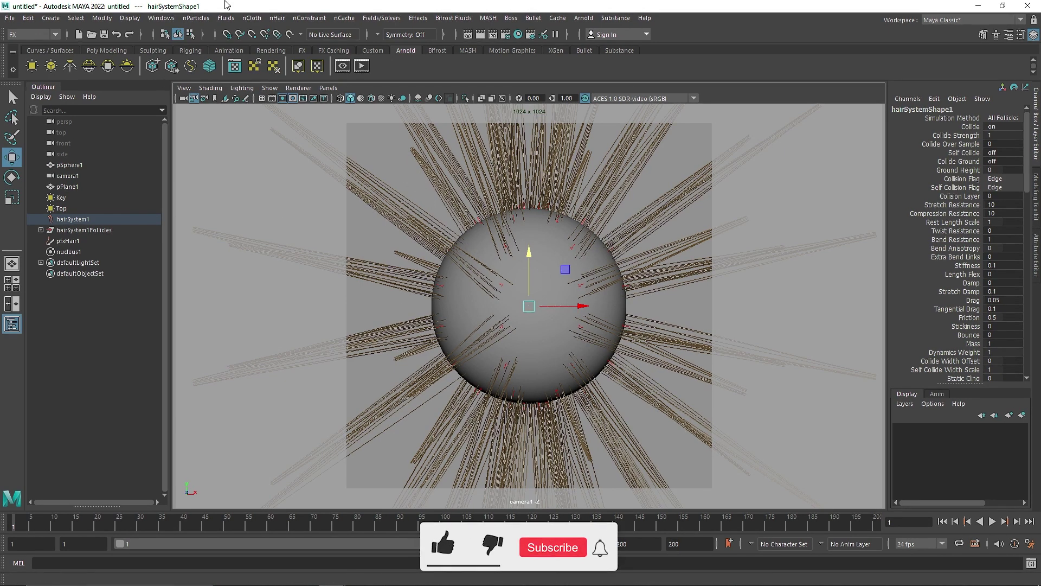
click(68, 240)
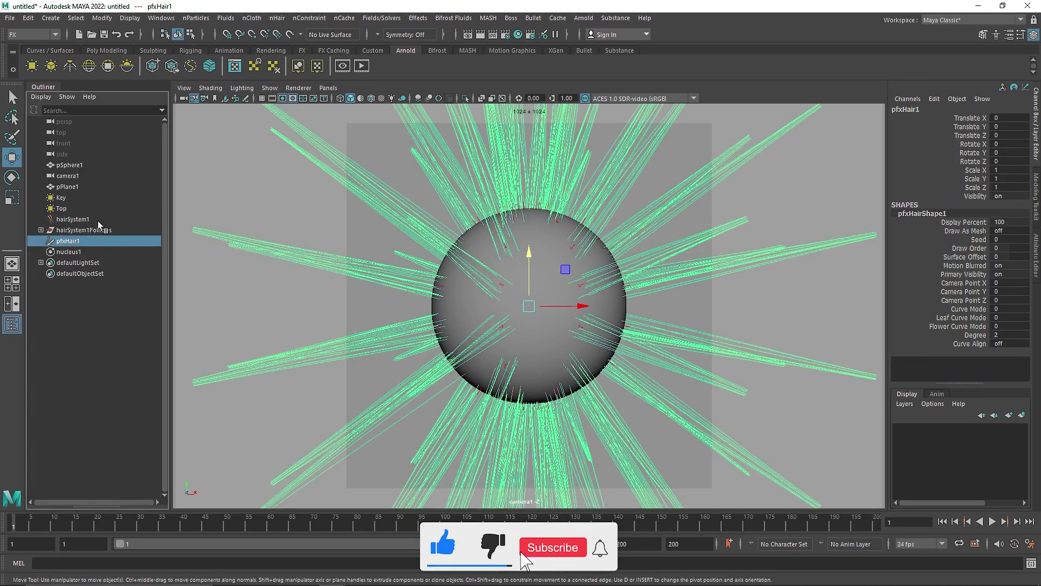
Shorten the hairs on hairSystem1 with the Scale Hair Tool.
click(98, 220)
click(275, 18)
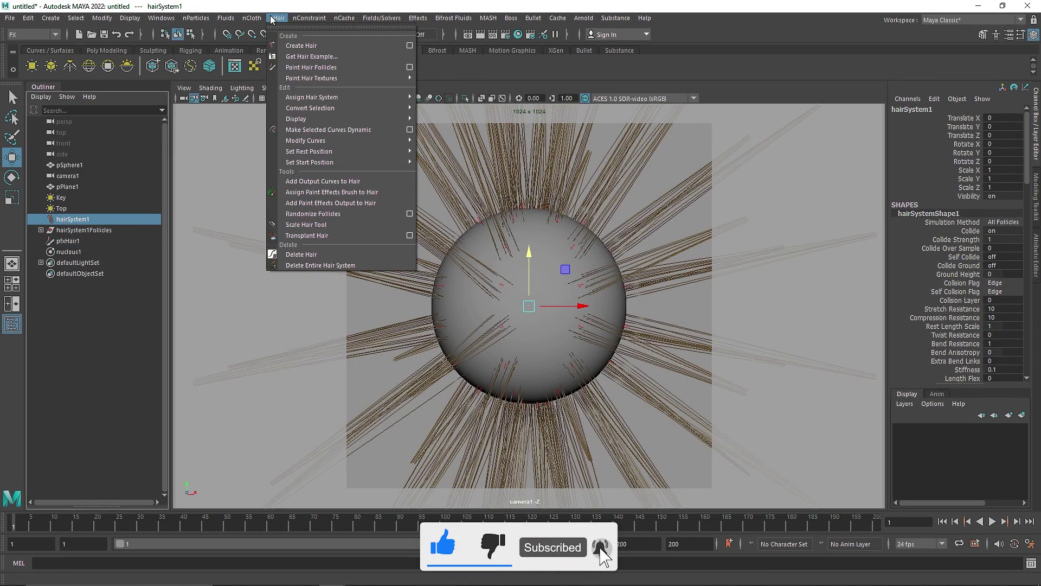
click(307, 224)
drag(624, 223, 496, 240)
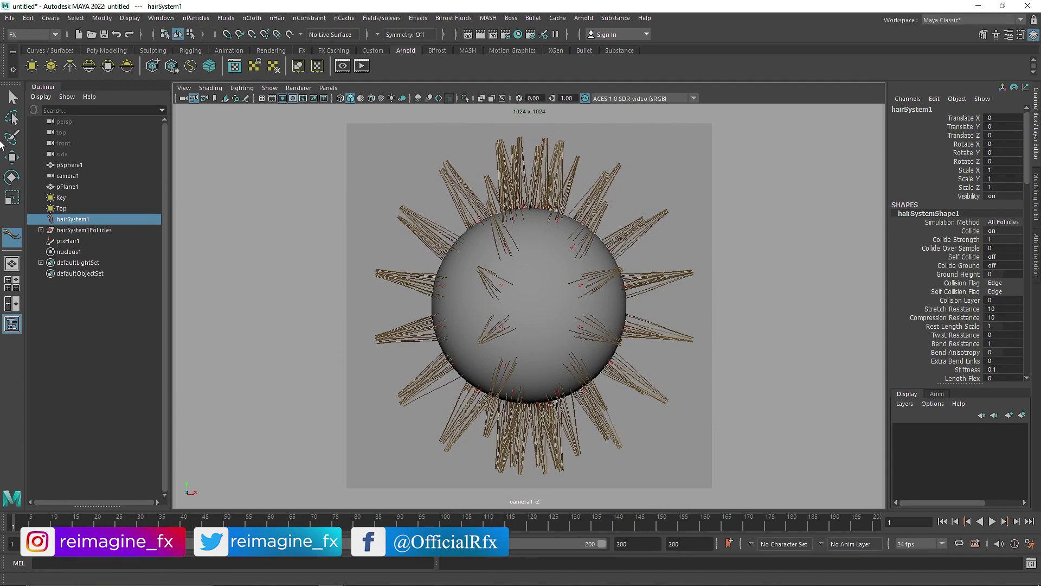
click(12, 98)
Switch back to the perspective view and open pfxHair1's full attributes.
key(space)
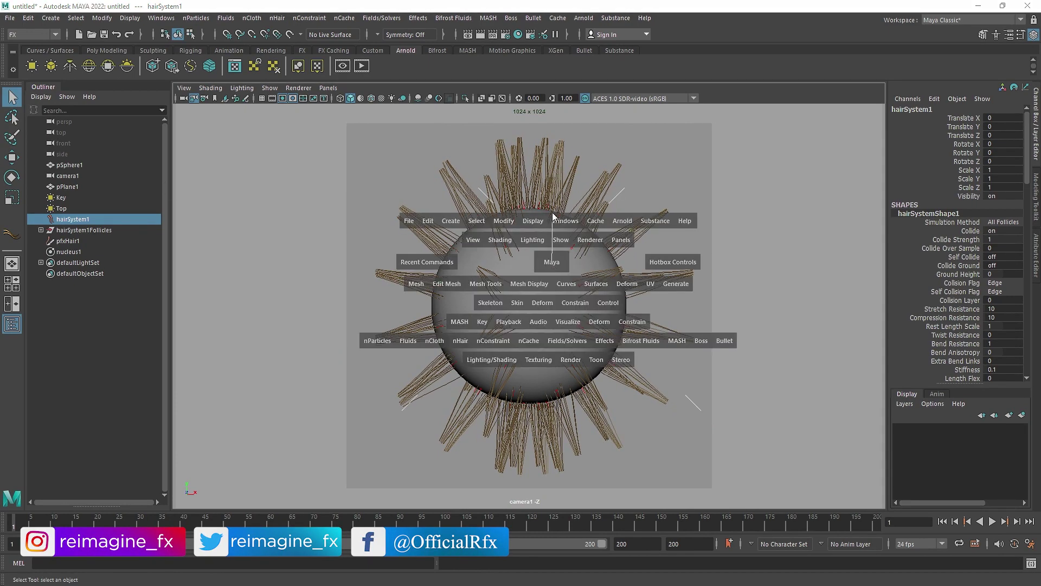
drag(551, 262, 555, 237)
scroll(570, 275, up, 4)
alt+drag(488, 301, 451, 282)
scroll(421, 302, down, 4)
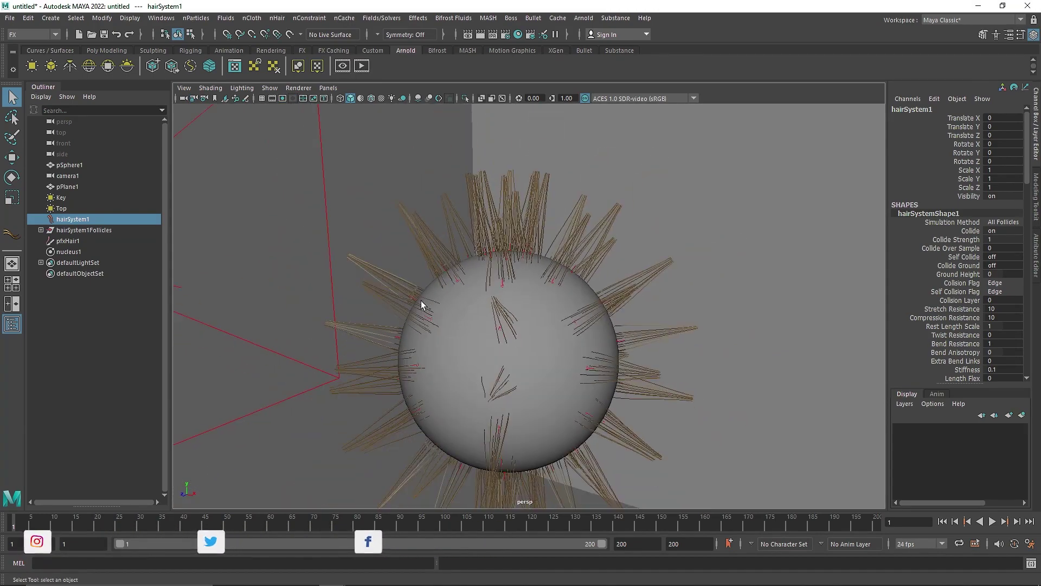
click(94, 241)
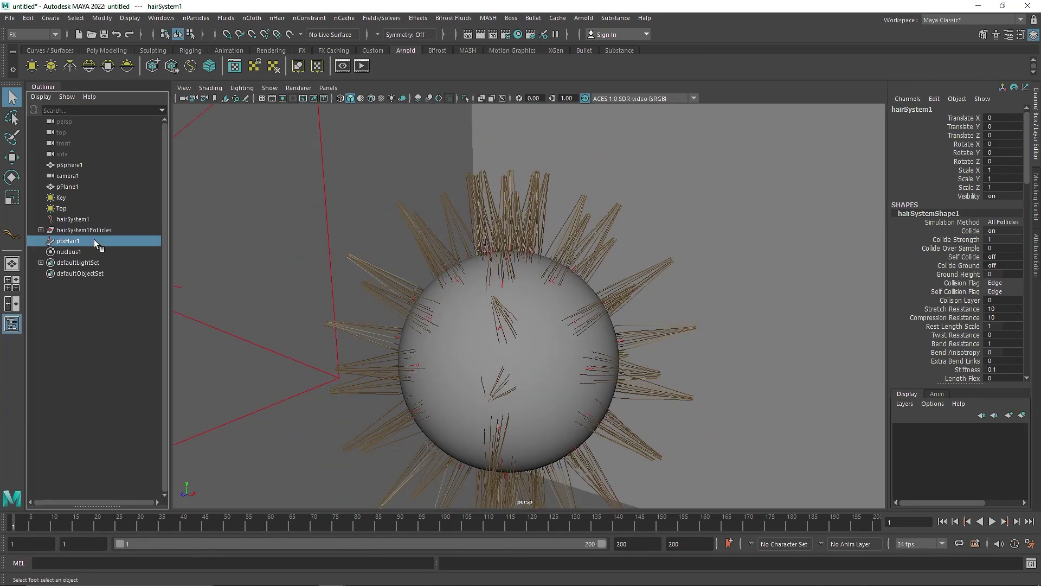
key(ctrl+a)
Set Hairs Per Clump to 100 in hairSystemShape1's Clump and Hair Shape settings.
click(897, 109)
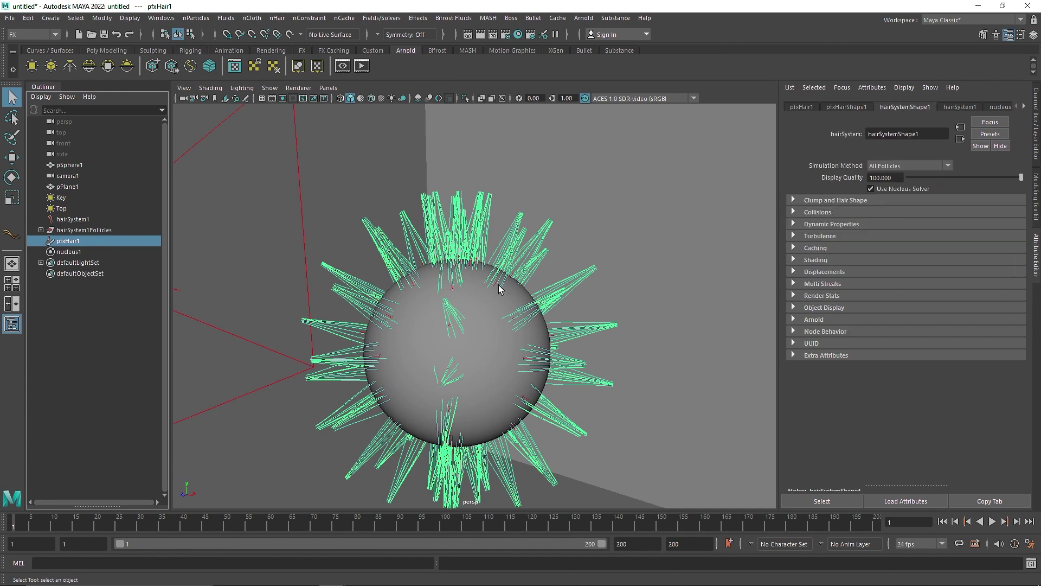
click(815, 201)
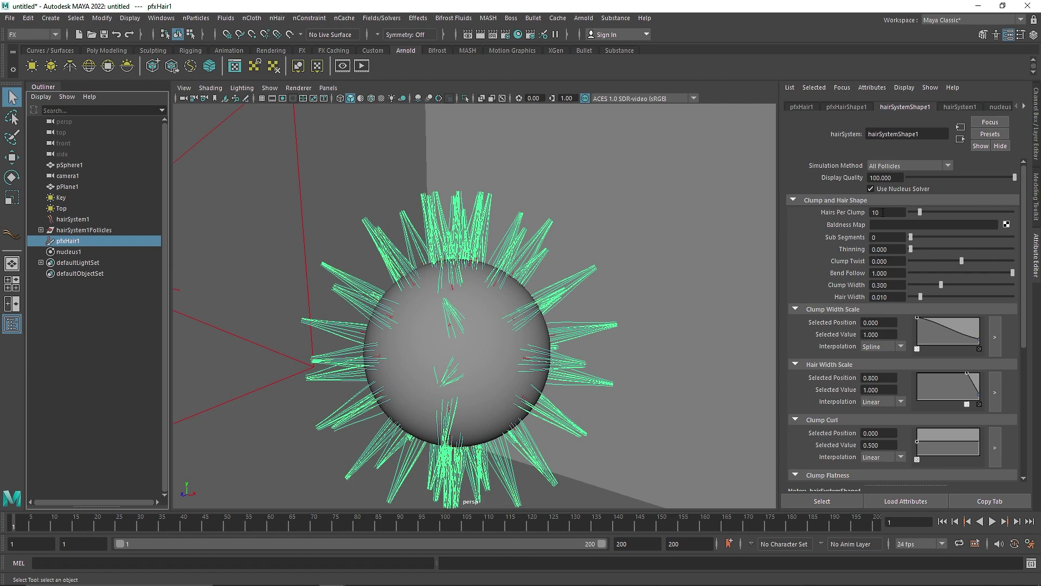
key(Return)
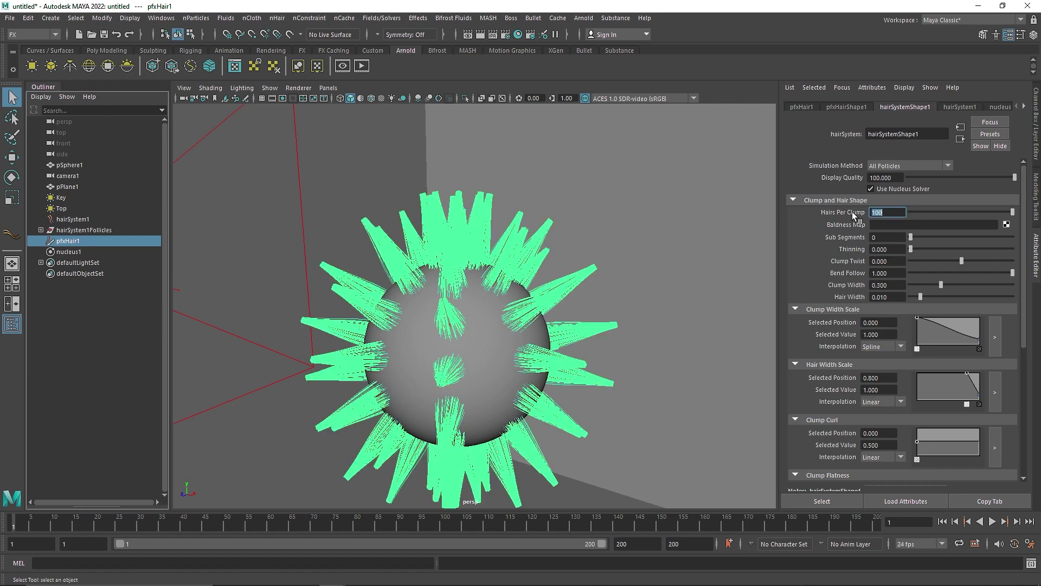
scroll(364, 339, up, 2)
alt+drag(372, 342, 471, 304)
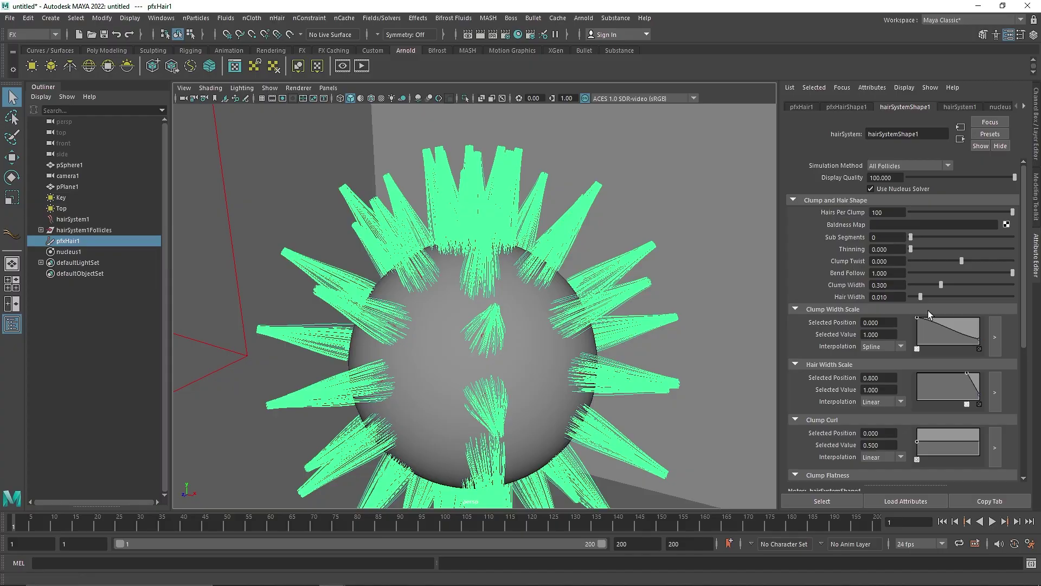
Widen Clump Width to 0.909 and taper the Clump Width Scale ramp to 0 at the tips.
drag(942, 284, 1001, 288)
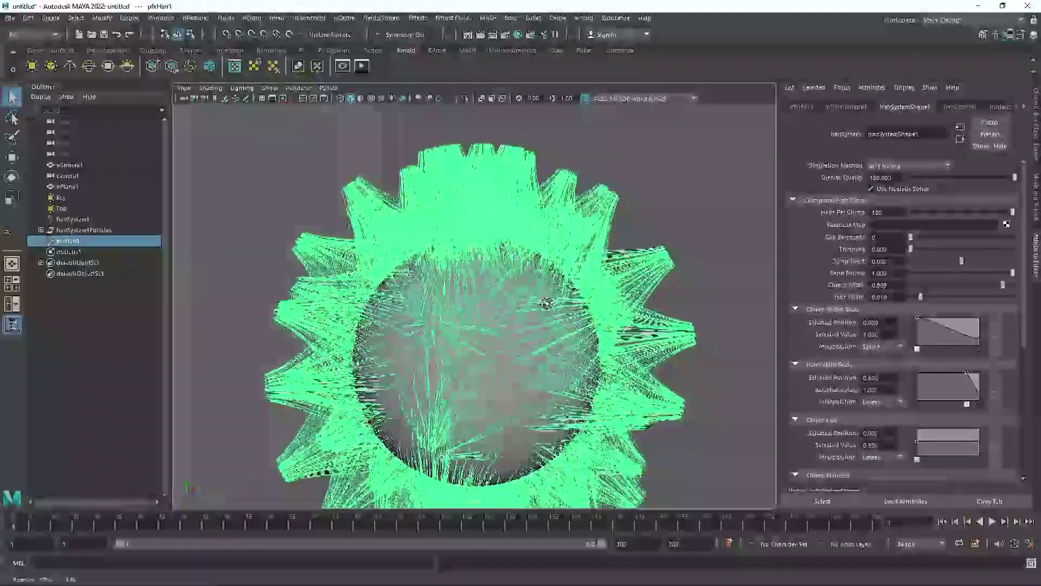
alt+drag(542, 302, 442, 297)
alt+drag(419, 298, 480, 312)
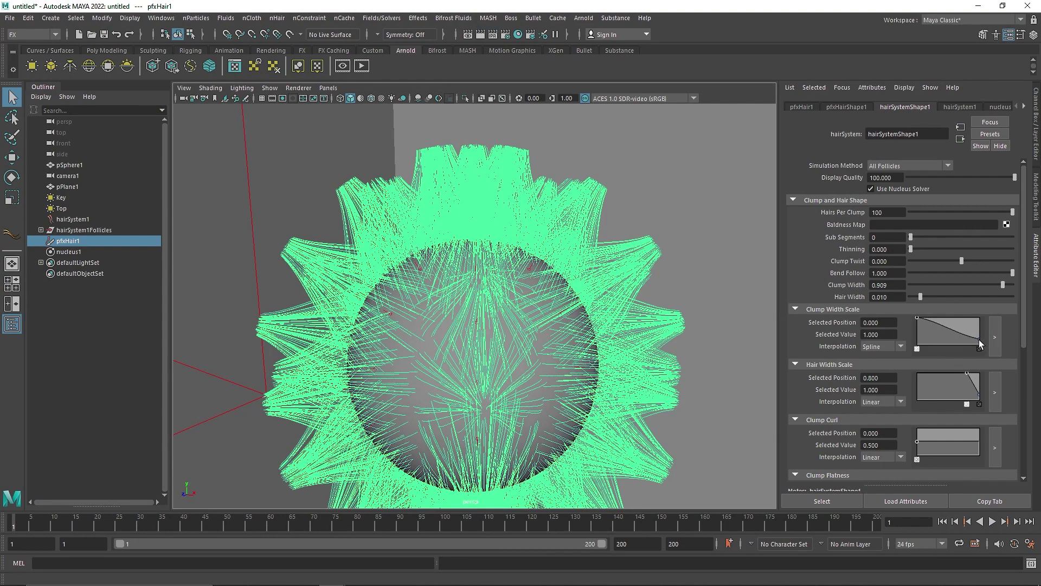
drag(980, 341, 979, 348)
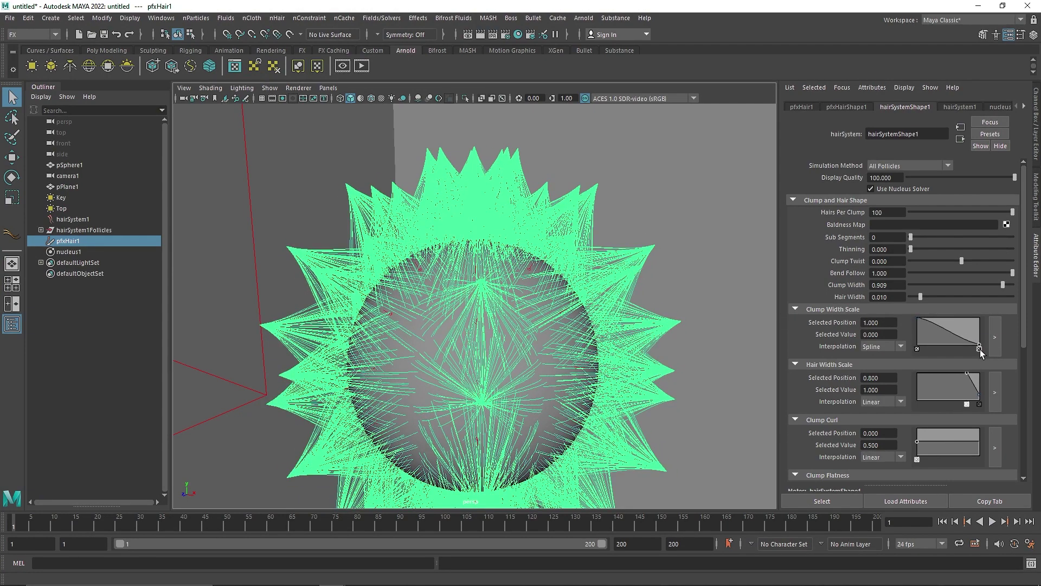
Adjust the position and value of the Clump Width Scale ramp's start point.
double_click(879, 334)
click(917, 320)
drag(888, 334, 853, 335)
click(880, 323)
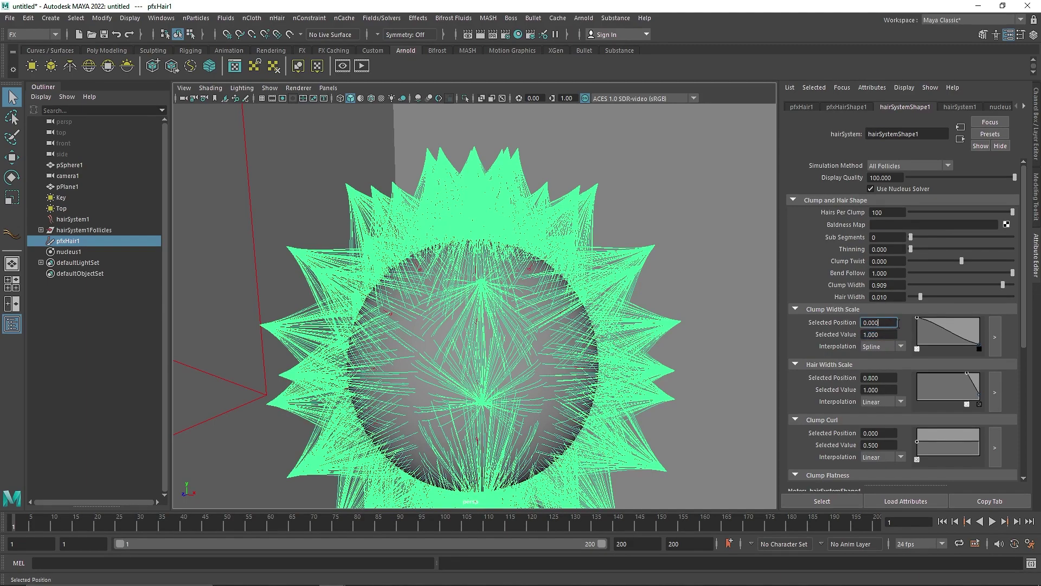
alt+drag(488, 347, 447, 268)
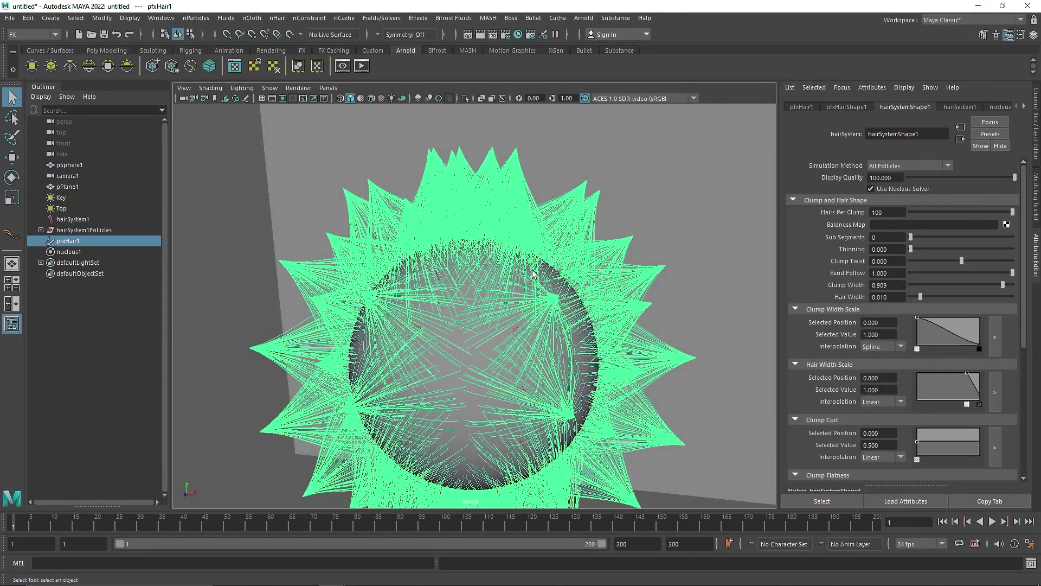
Set Thinning to 0.100.
drag(904, 249, 805, 249)
text(.1)
key(Return)
Try twisting the clumps, then return Clump Twist to 0.
drag(967, 264, 1025, 265)
drag(900, 260, 800, 260)
text(0)
key(Return)
Render the scene in Arnold RenderView from cameraShape1.
click(367, 72)
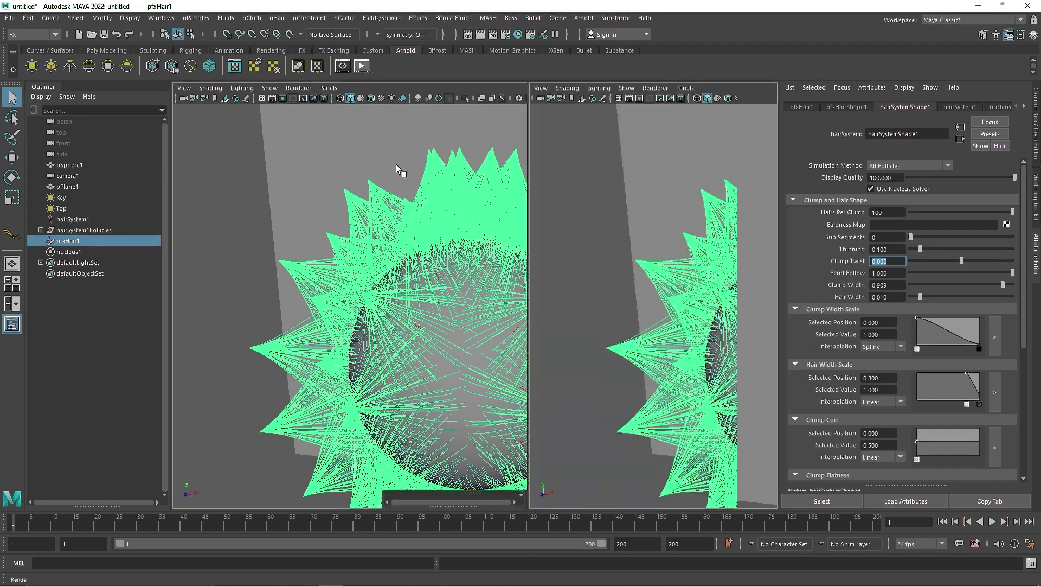
click(325, 110)
click(109, 110)
click(100, 128)
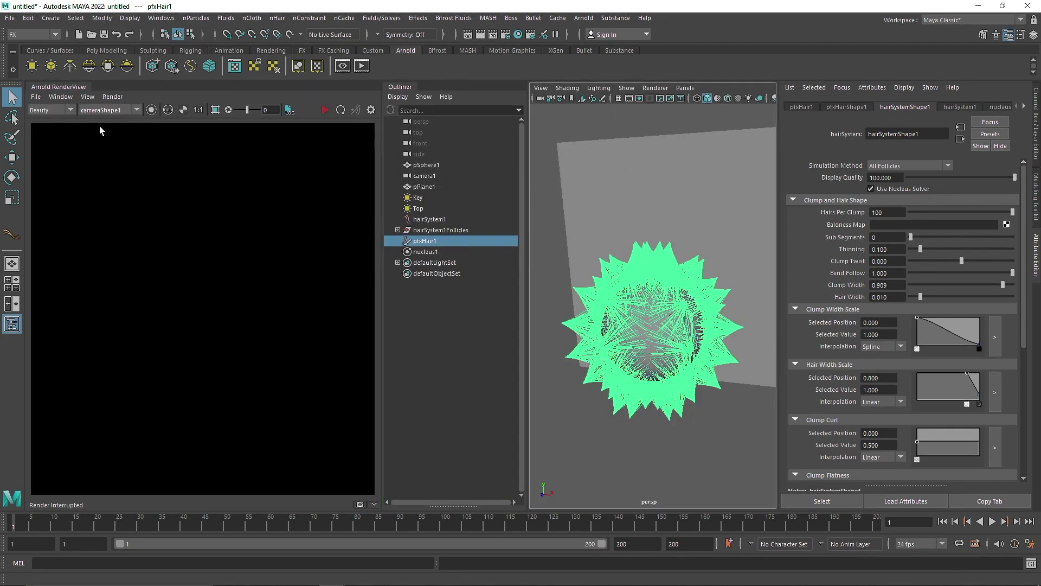
Set the Key light's Exposure to 8.
click(422, 198)
double_click(887, 243)
text(8)
key(Return)
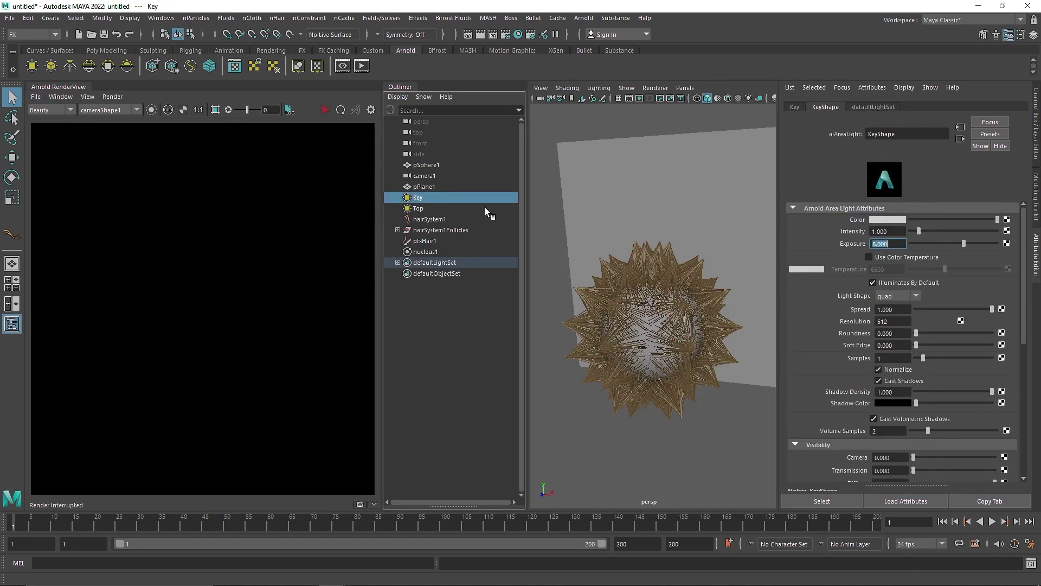
Re-render the scene and fit the rendered image in the view.
click(486, 208)
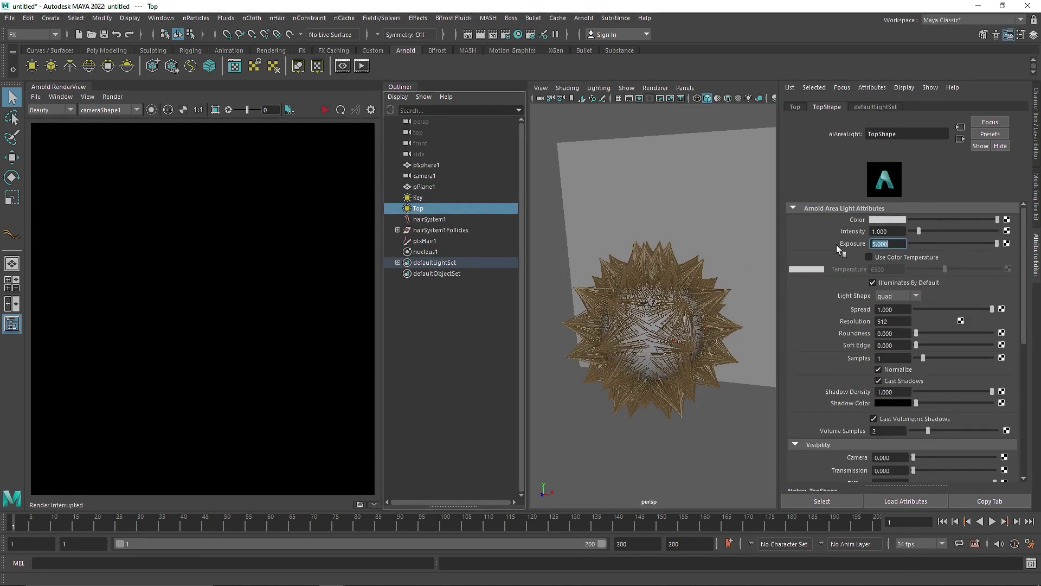
click(324, 110)
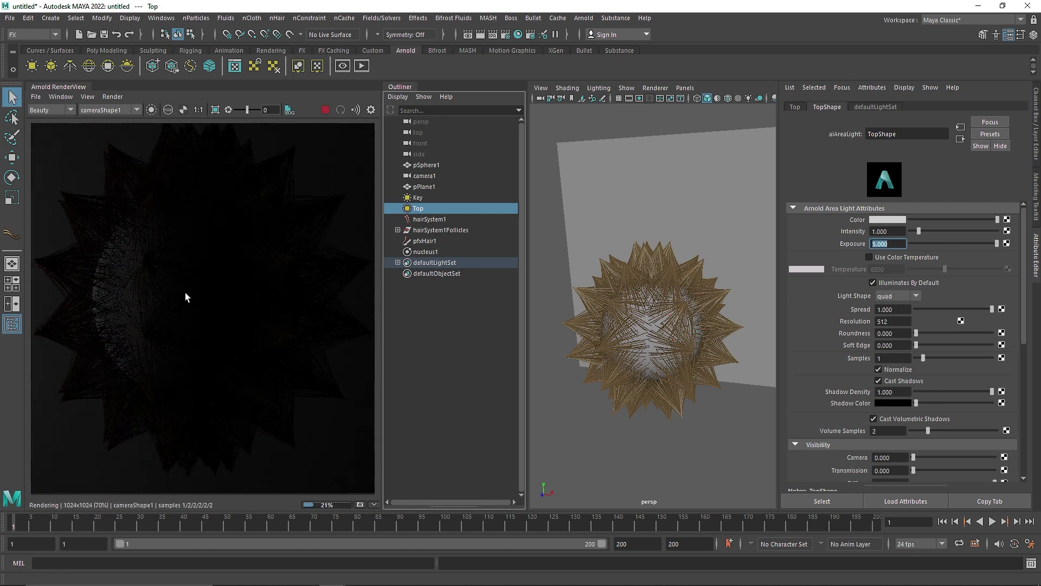
click(324, 109)
click(188, 251)
click(271, 186)
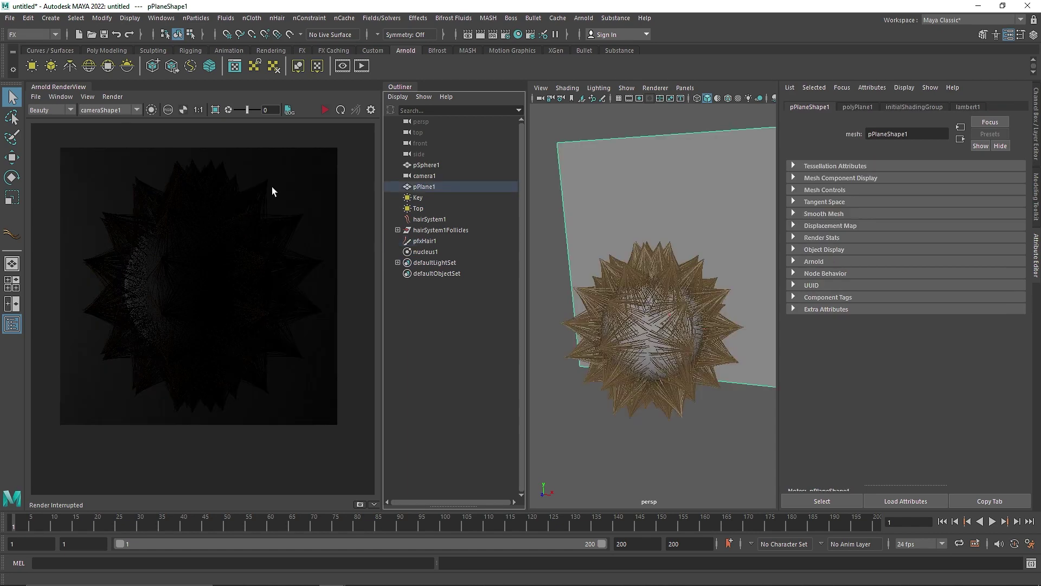
key(f)
Raise the Key light's Exposure to 12 and re-render.
click(434, 199)
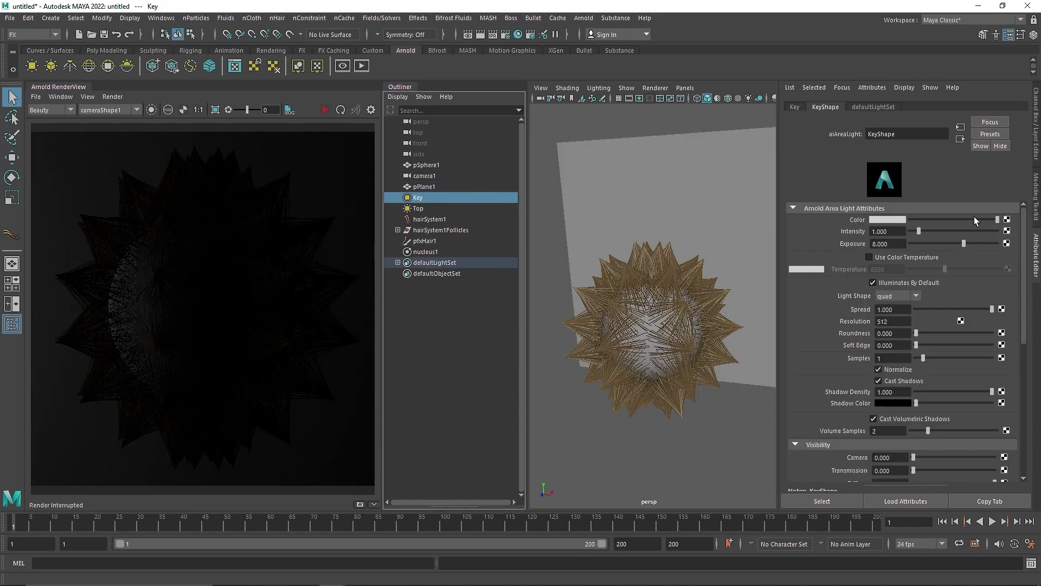
click(888, 244)
text(12)
key(Return)
click(325, 109)
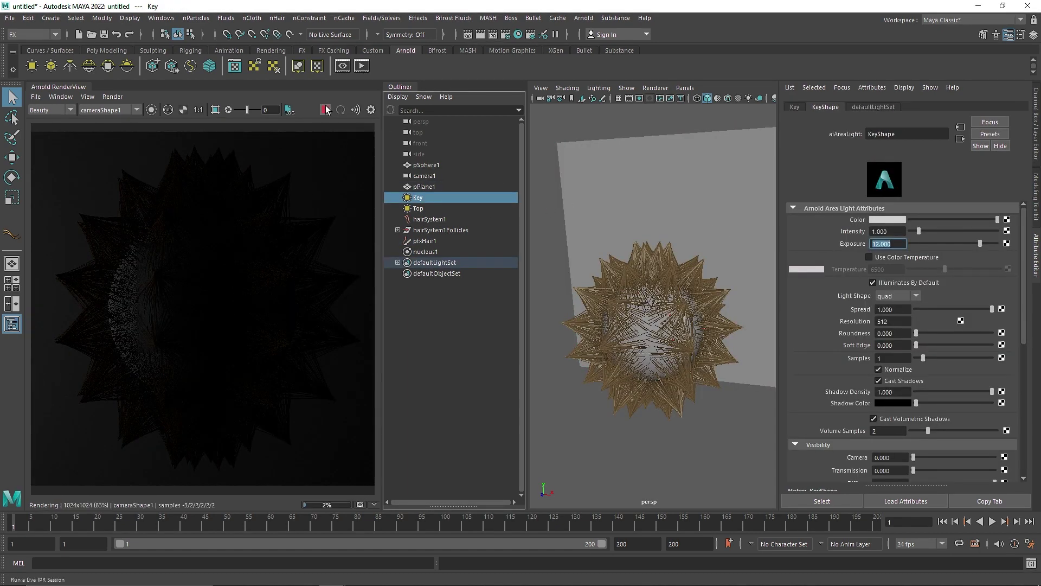
click(325, 110)
Set the Top light's Exposure to 8 and re-render.
click(418, 209)
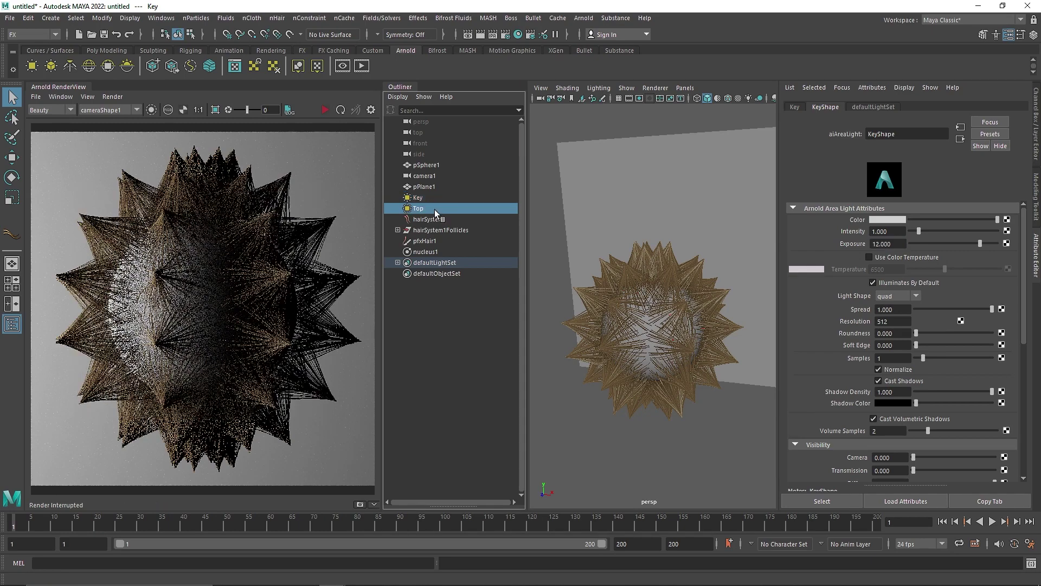
click(888, 243)
text(8)
click(325, 109)
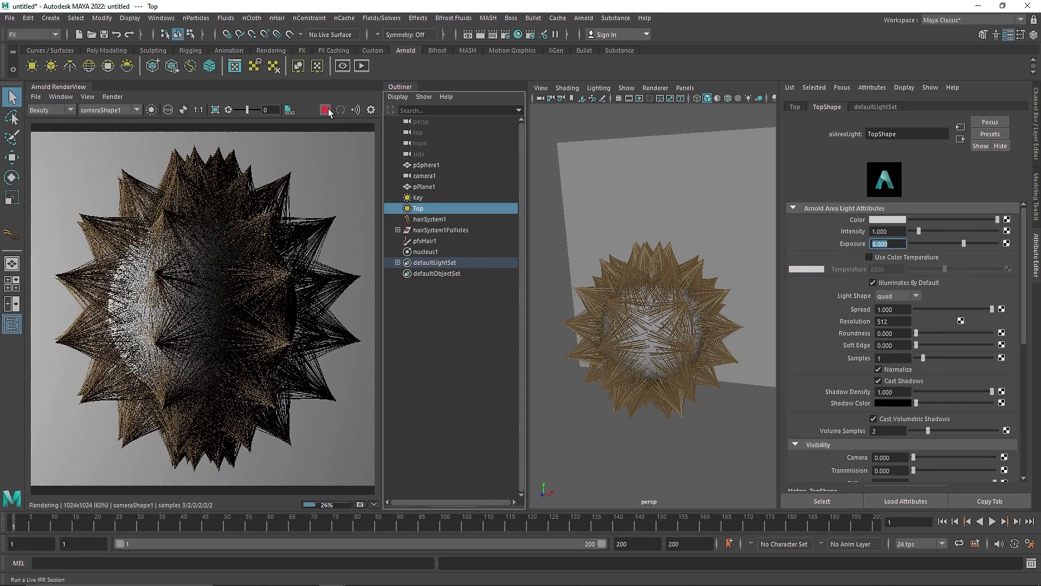
click(327, 109)
Mark a crop region around one hair clump, then select pfxHair1.
shift+drag(144, 255, 241, 312)
scroll(153, 249, up, 6)
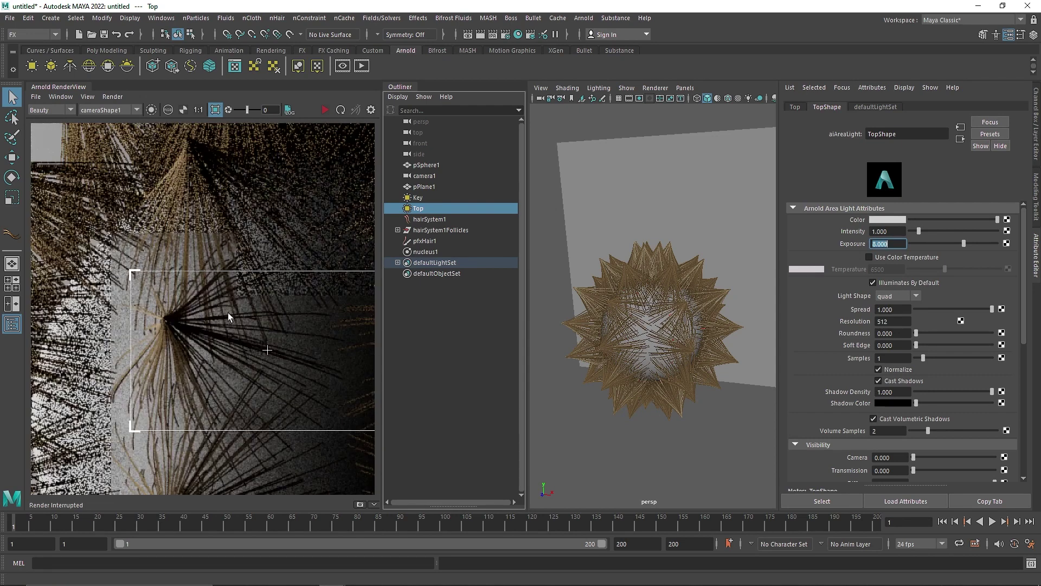
click(425, 241)
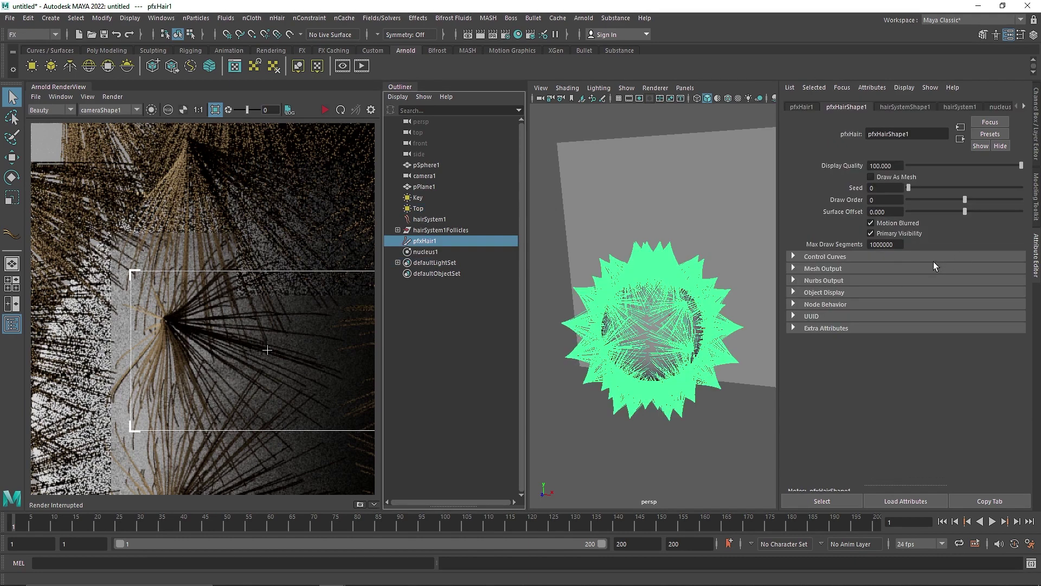
Set the hair system's Hair Width to 0.030.
click(911, 108)
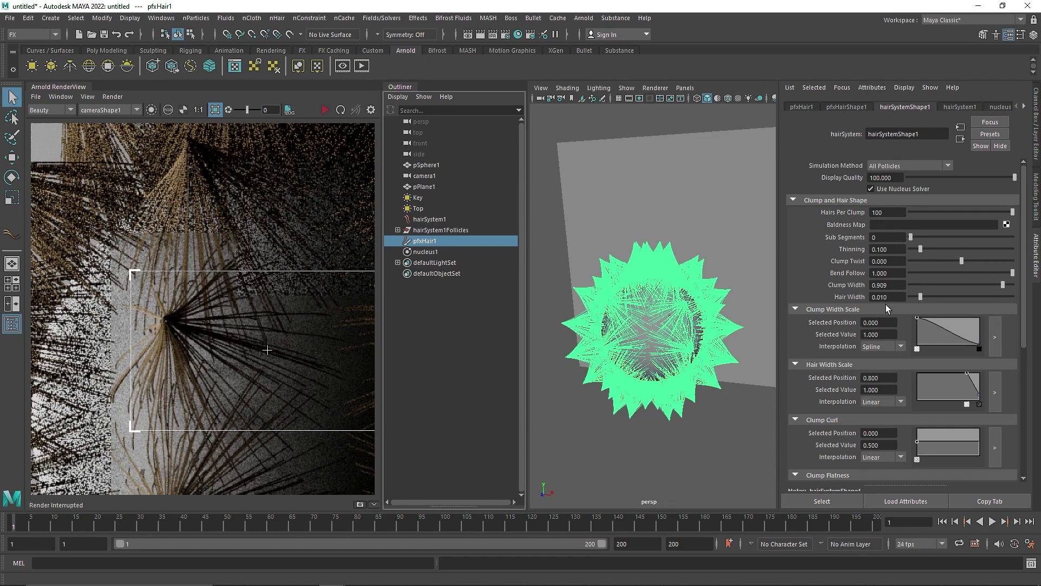
click(886, 297)
text(3)
key(Return)
Preview the thicker hair in a full-frame live Arnold render without cropping.
click(325, 110)
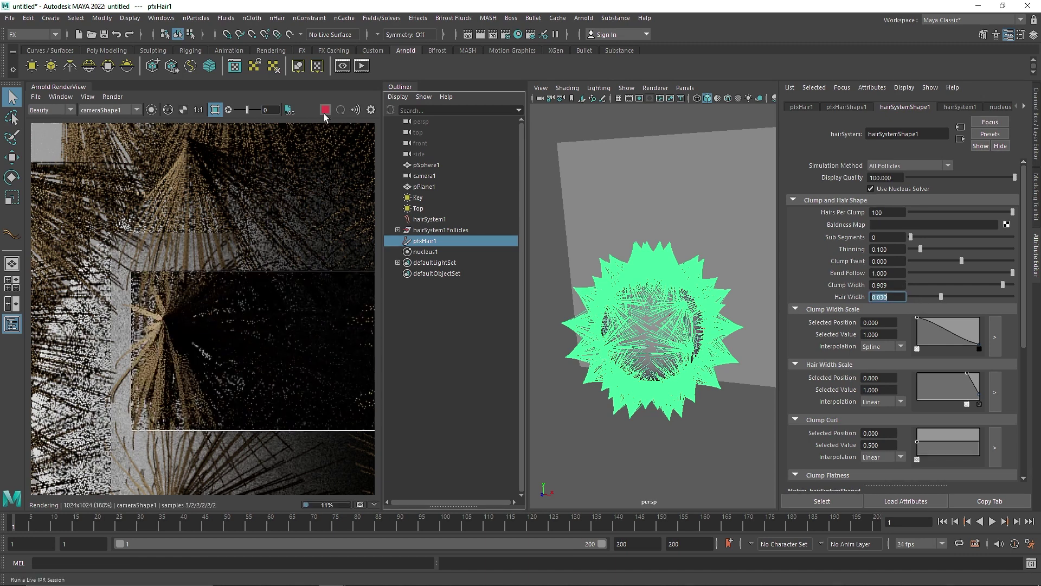
scroll(241, 379, down, 2)
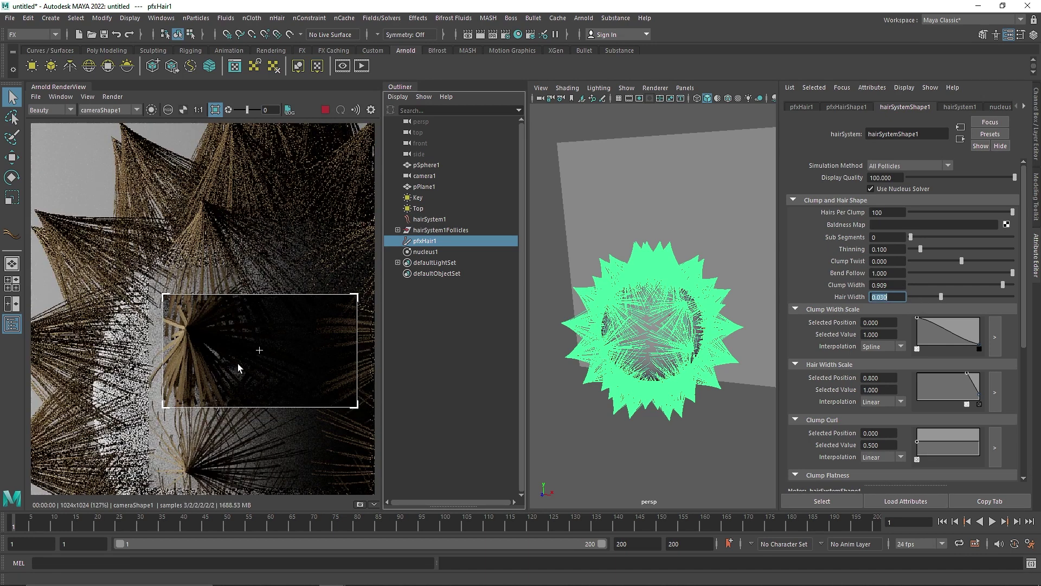
click(216, 111)
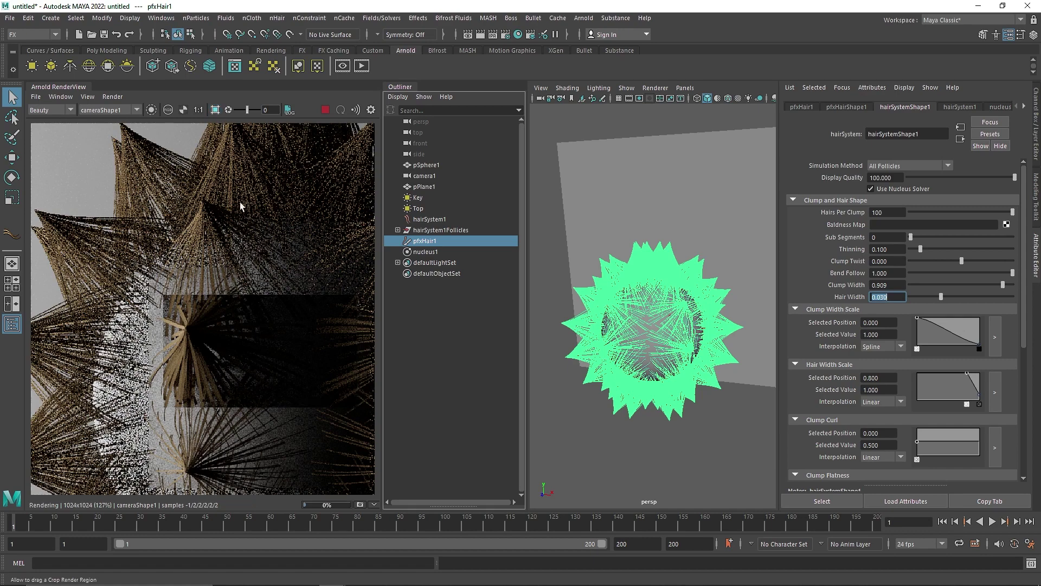
scroll(248, 283, down, 2)
middle_drag(287, 321, 237, 315)
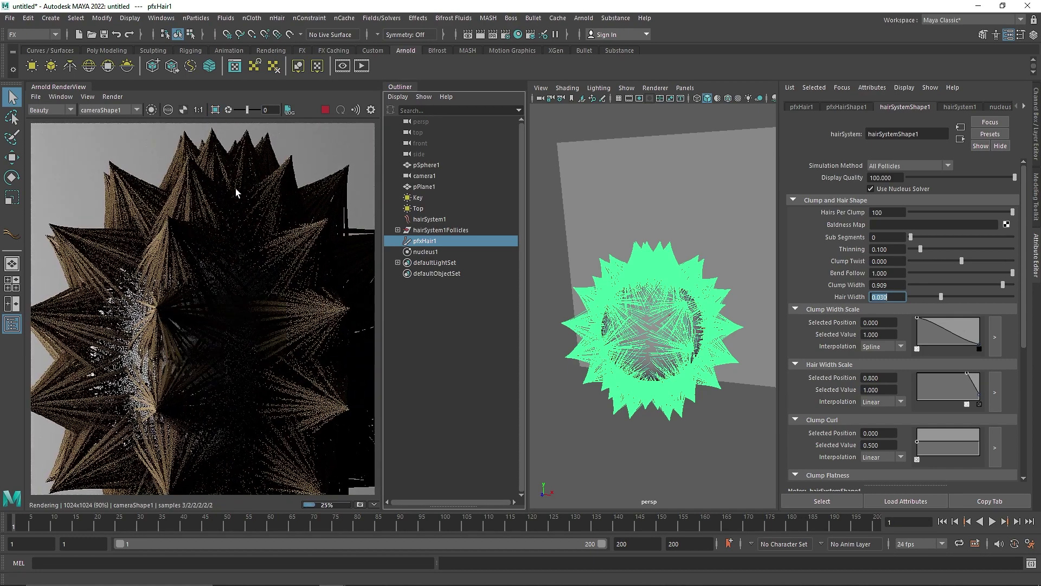
click(326, 111)
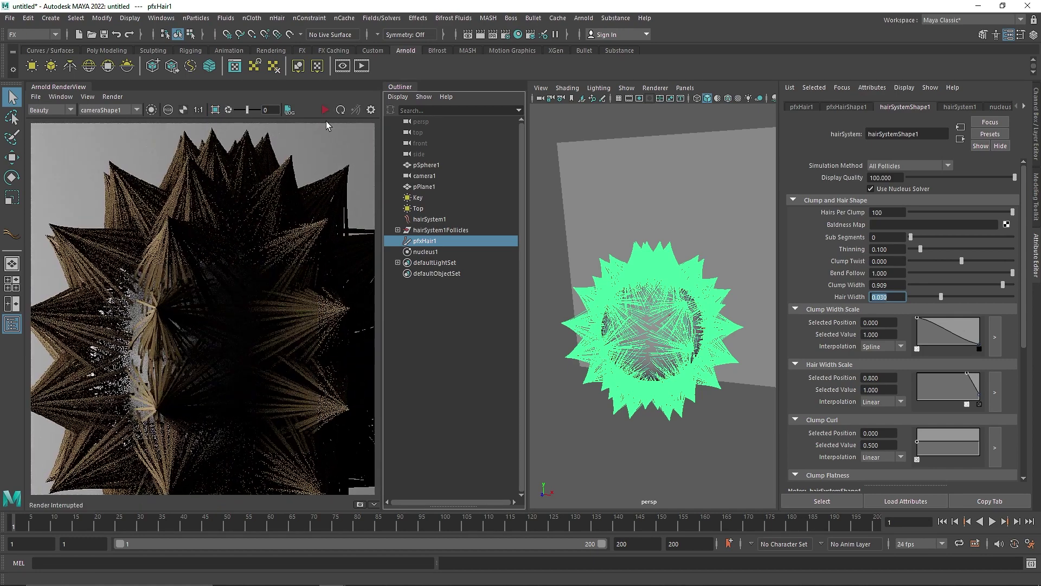
Set Hairs Per Clump to 200.
click(873, 213)
text(200)
key(Return)
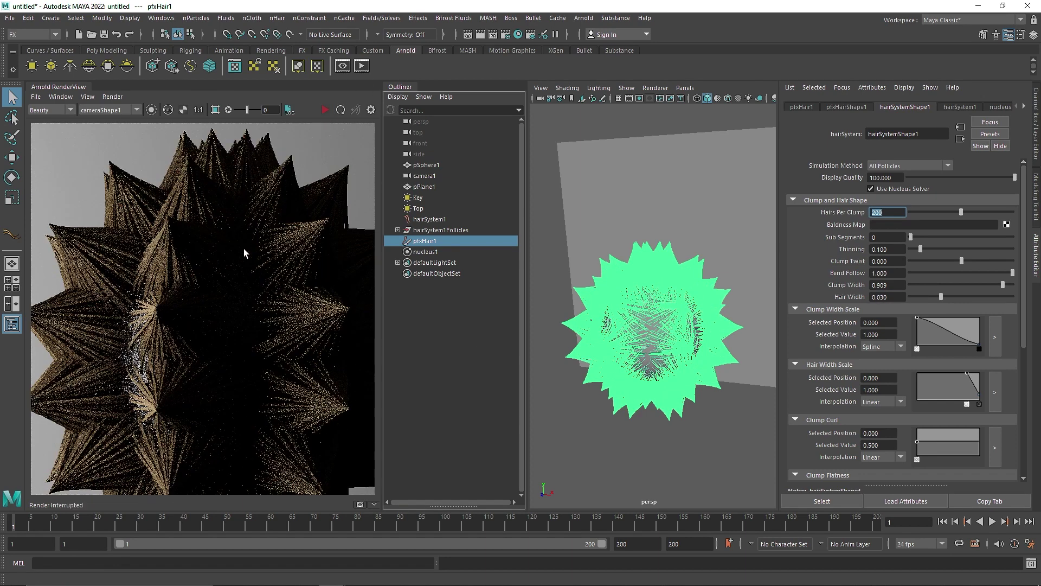
Add a Clump Curl ramp point at the tips, then close Arnold RenderView.
scroll(248, 251, down, 2)
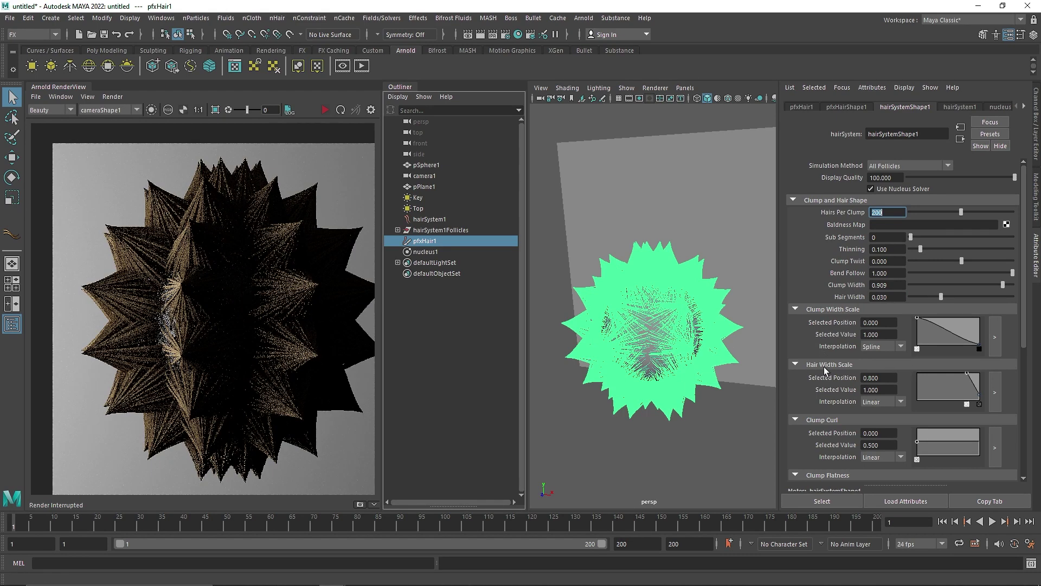
scroll(825, 371, down, 1)
scroll(827, 363, down, 1)
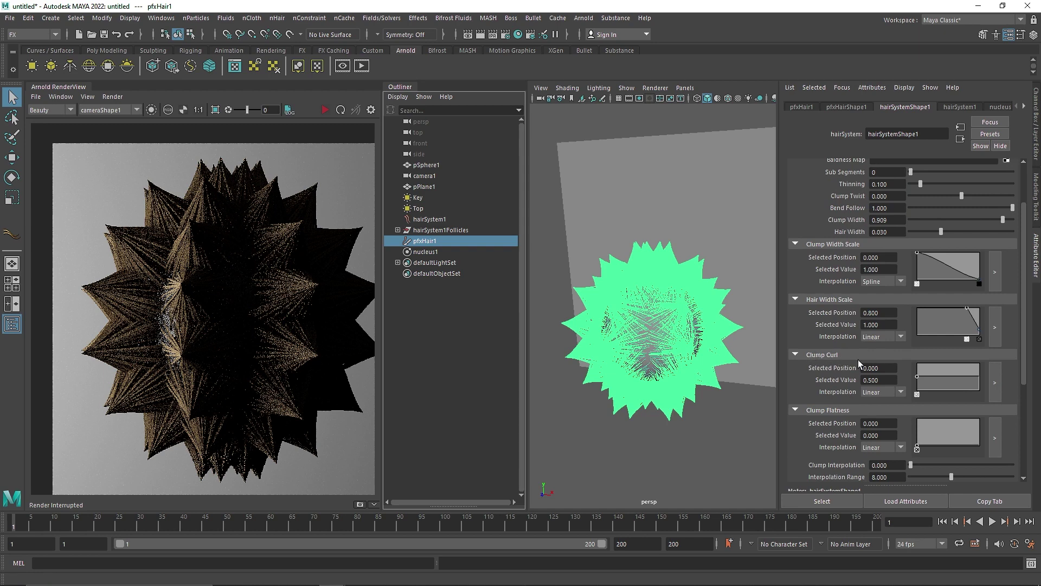
drag(981, 378, 963, 378)
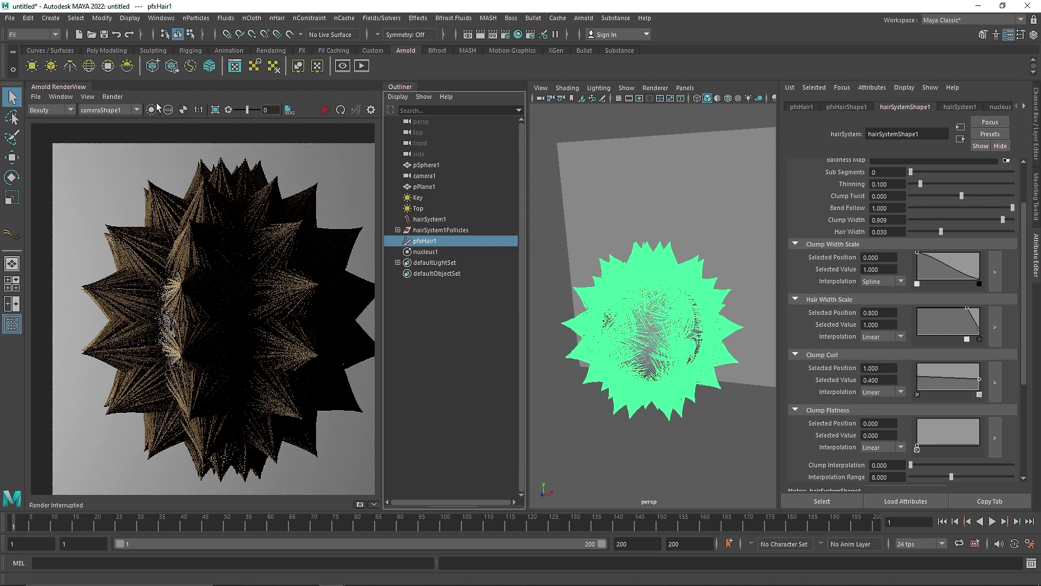
right_click(73, 88)
click(87, 131)
Set the Clump Curl point's value to 0 and check the shaded hair in the viewport.
click(56, 88)
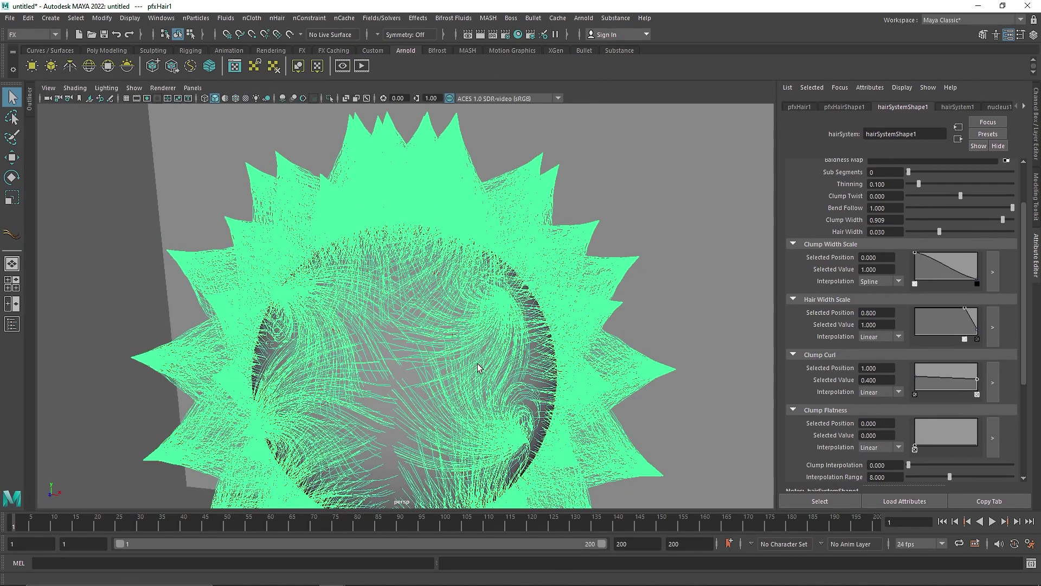
double_click(877, 380)
text(0)
key(Return)
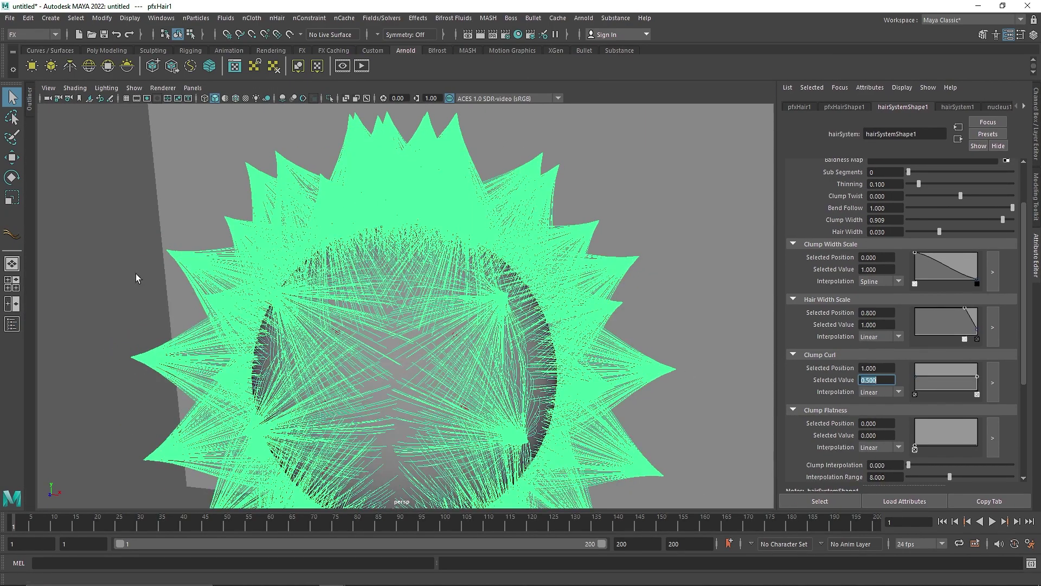
click(68, 231)
alt+middle_drag(330, 245, 415, 242)
alt+drag(415, 241, 372, 242)
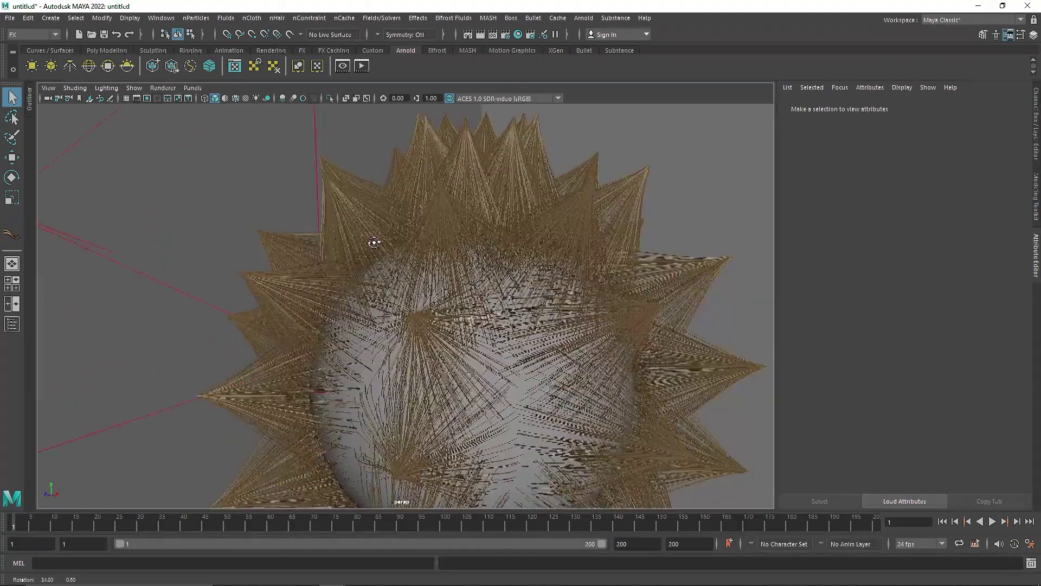
click(368, 224)
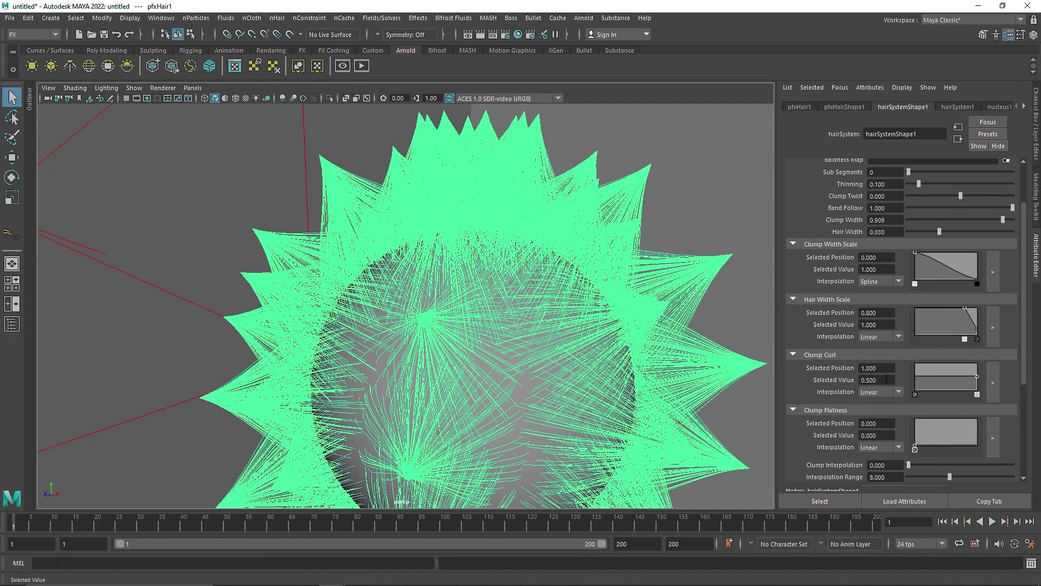
Reshape the Clump Curl ramp, setting the tip curl value to 0.4.
click(915, 378)
drag(978, 375, 978, 383)
alt+drag(390, 273, 353, 249)
click(877, 379)
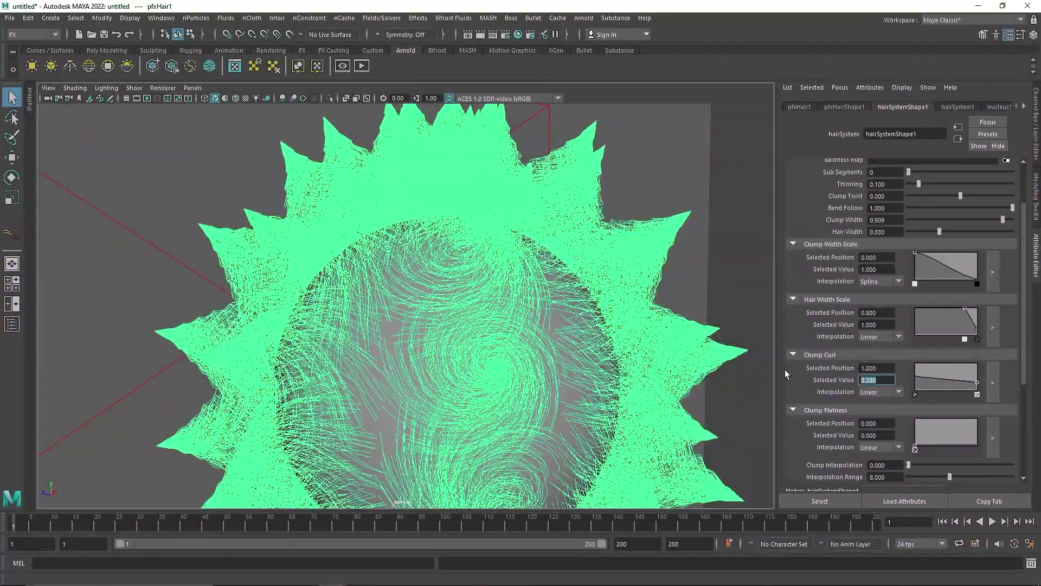
text(0.4)
key(Return)
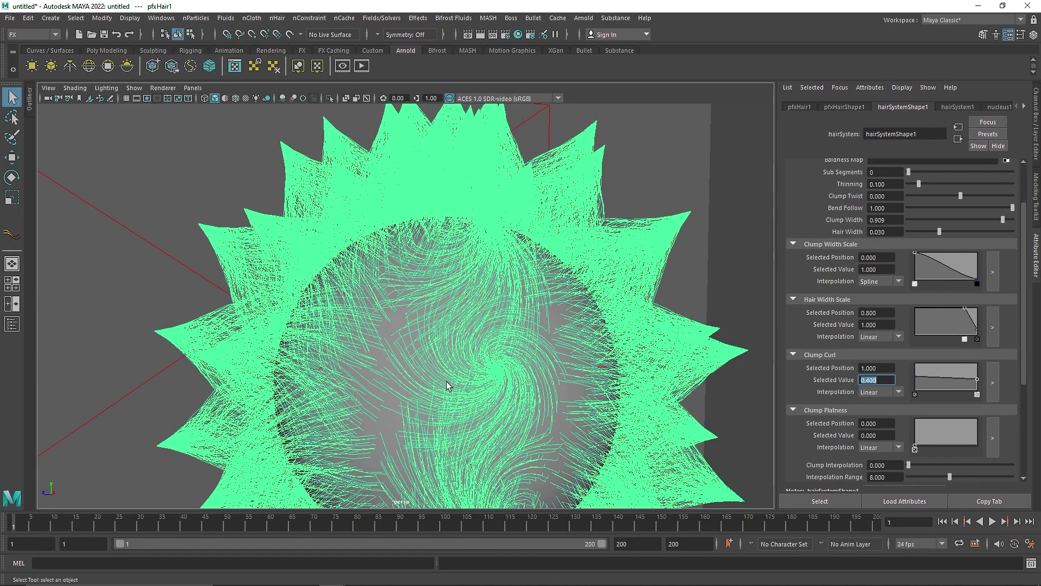
Orbit and zoom in to inspect the curled hair spikes.
scroll(436, 410, down, 2)
mouse_move(371, 365)
alt+mouse_down()
mouse_move(475, 386)
mouse_move(454, 332)
mouse_move(354, 357)
alt+mouse_up()
alt+right_drag(355, 342, 548, 374)
alt+drag(548, 374, 272, 200)
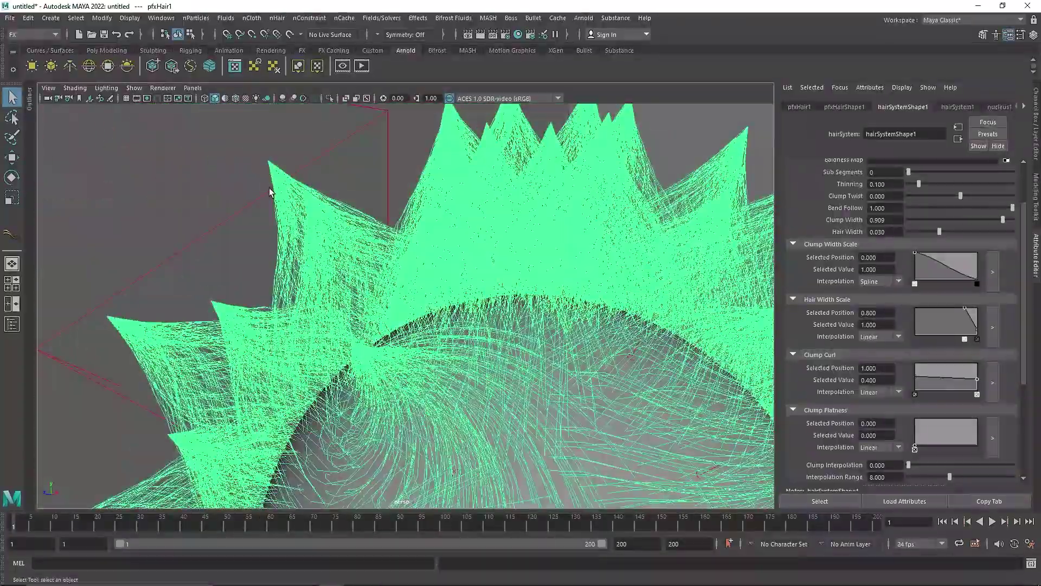
alt+right_drag(273, 200, 325, 217)
alt+drag(326, 217, 263, 190)
alt+middle_drag(263, 190, 288, 230)
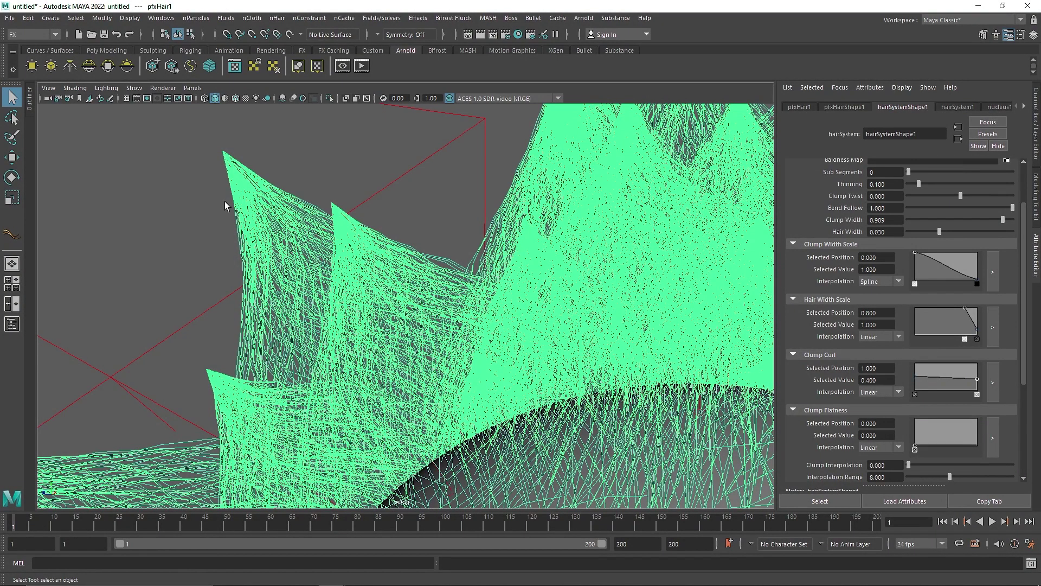
scroll(253, 436, down, 3)
alt+drag(274, 425, 217, 442)
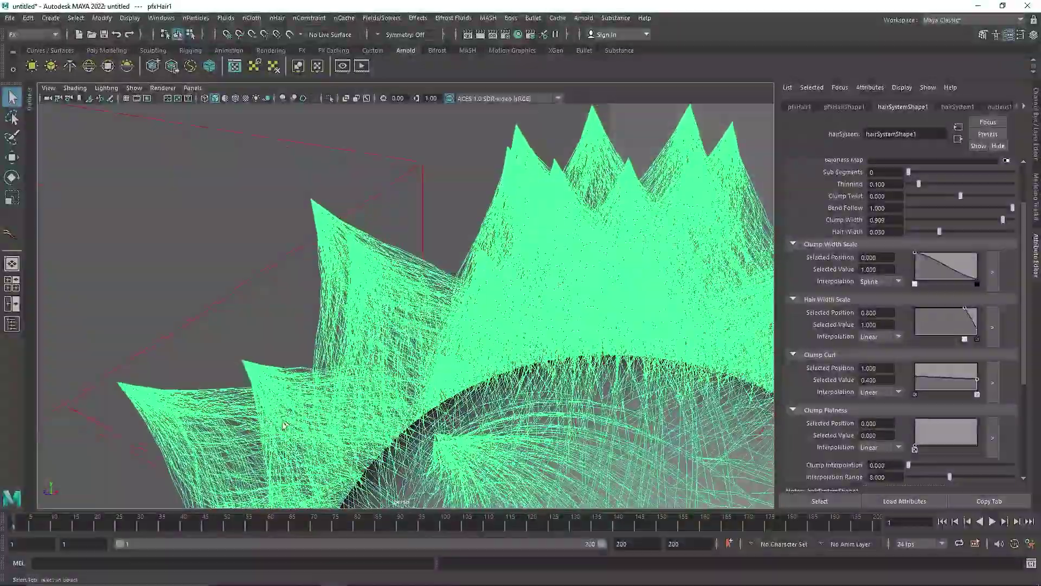
scroll(927, 272, up, 3)
Set Sub Segments to 8, after briefly trying 12.
click(891, 215)
key(Tab)
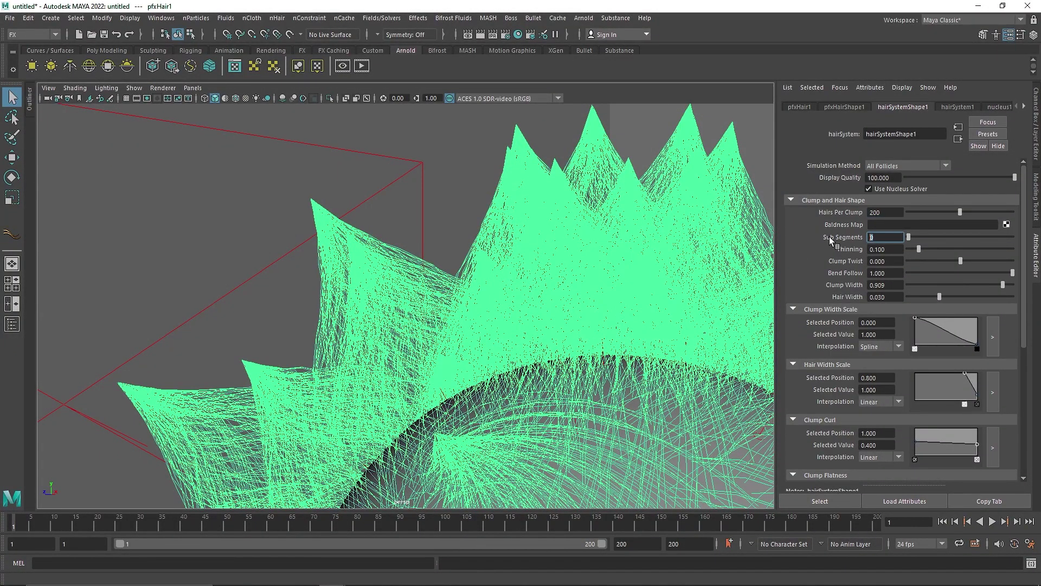
text(8)
key(Return)
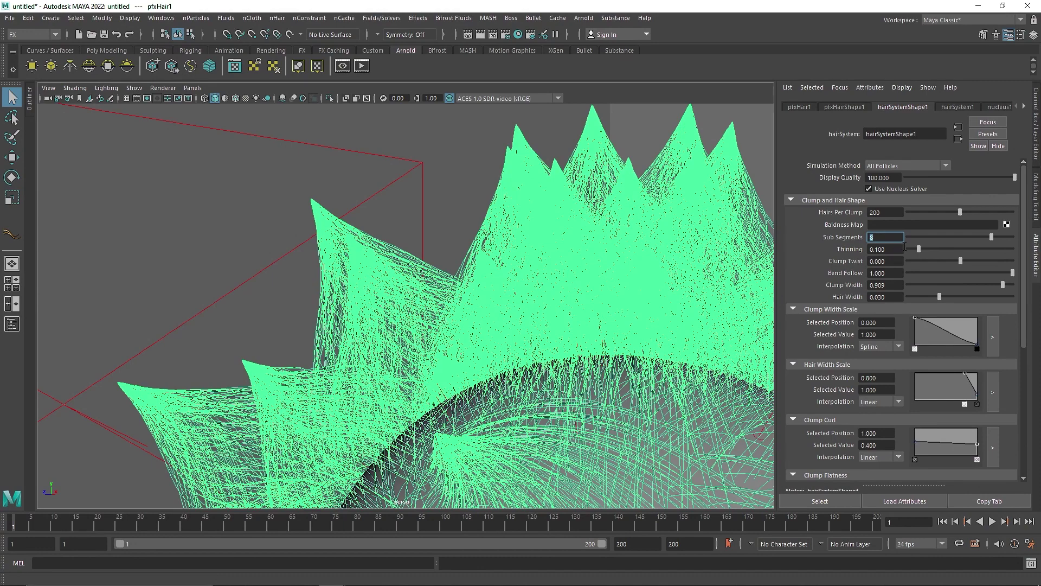
text(12)
key(Return)
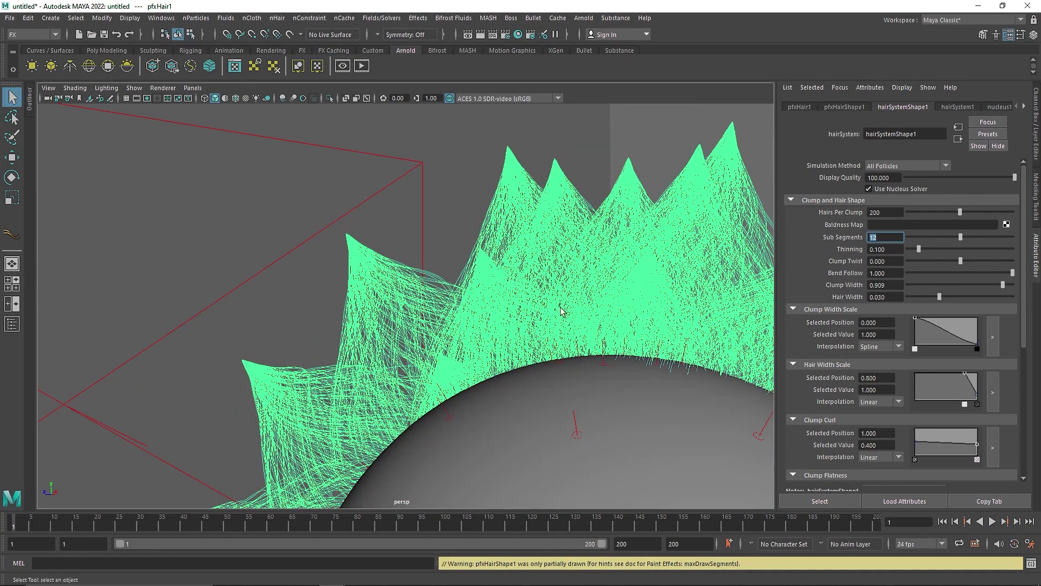
key(Return)
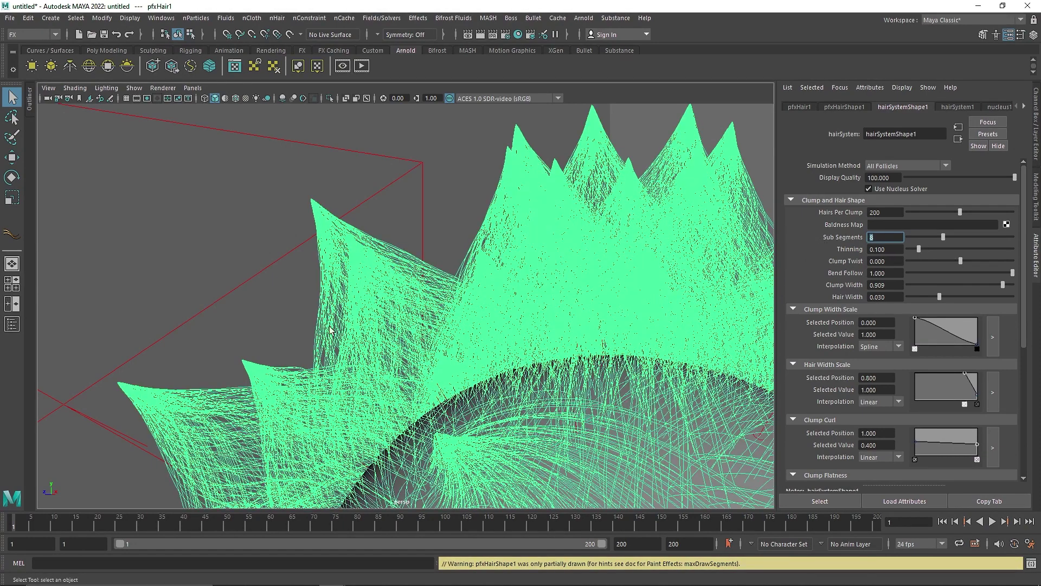
Reframe the hair ball from the front and select the Clump Twist value.
scroll(363, 350, down, 8)
alt+drag(372, 358, 432, 356)
alt+middle_drag(431, 356, 381, 288)
alt+drag(669, 392, 586, 358)
alt+middle_drag(586, 358, 610, 378)
drag(877, 261, 885, 261)
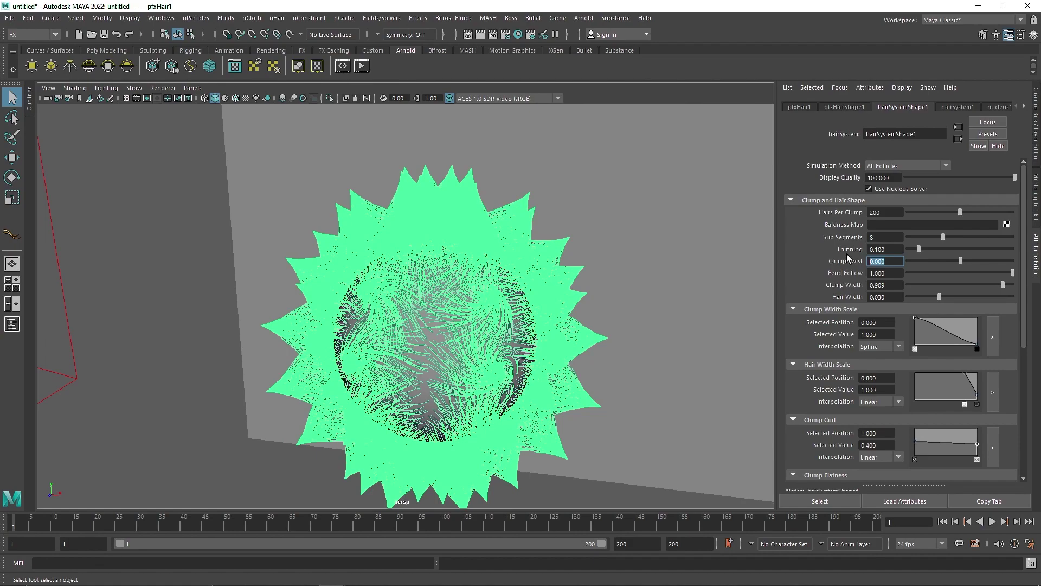
Deselect the hair and render the current view in Arnold.
click(159, 303)
alt+drag(302, 298, 353, 311)
alt+right_drag(353, 310, 459, 312)
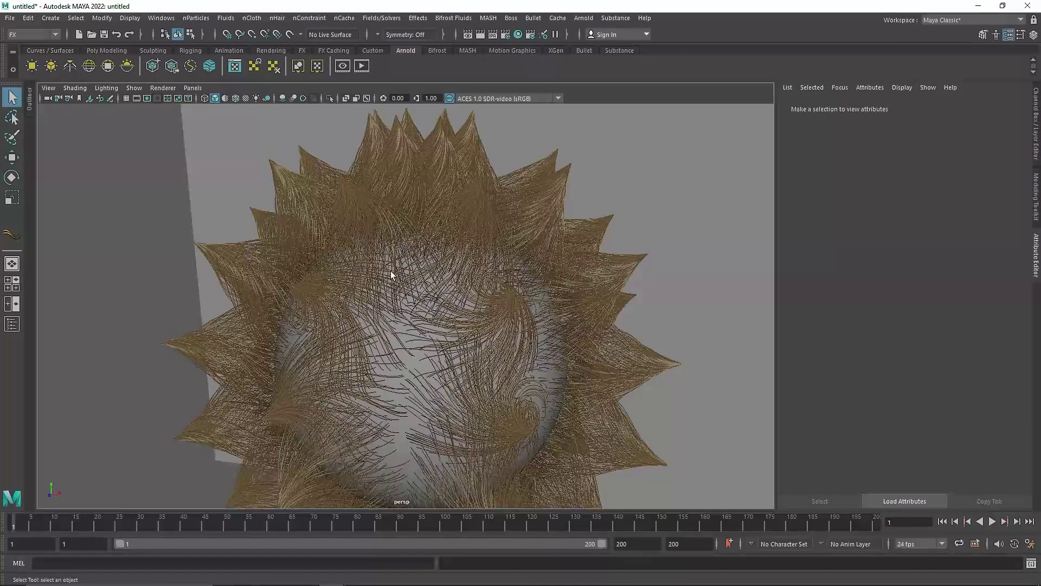
click(363, 64)
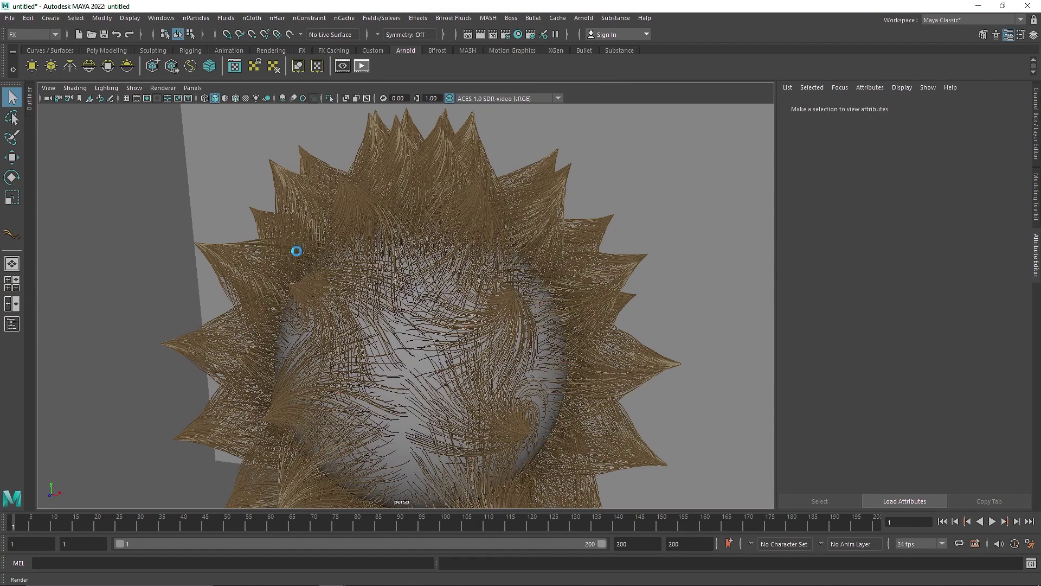
scroll(168, 293, up, 3)
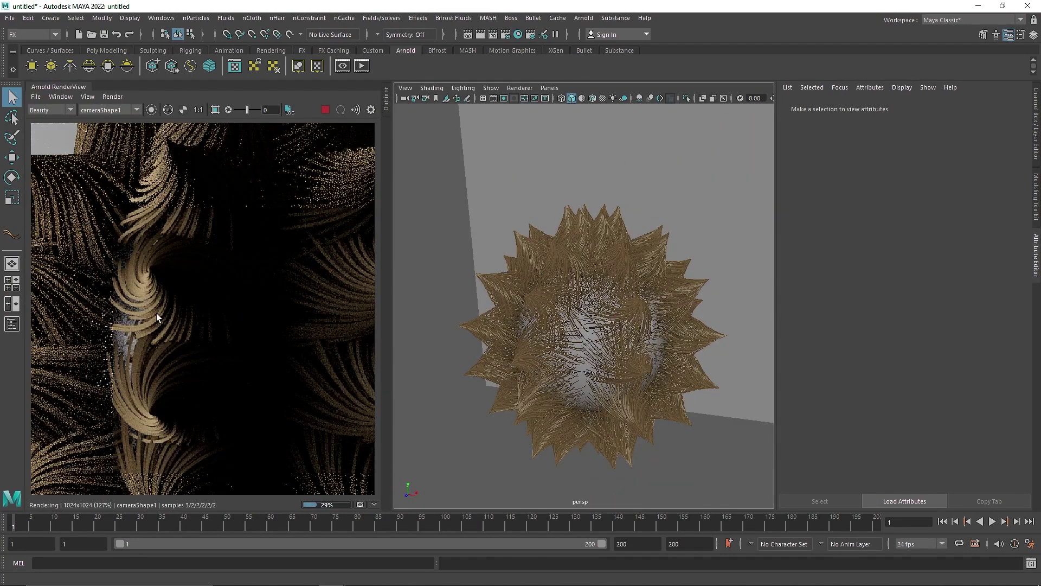
scroll(227, 304, down, 2)
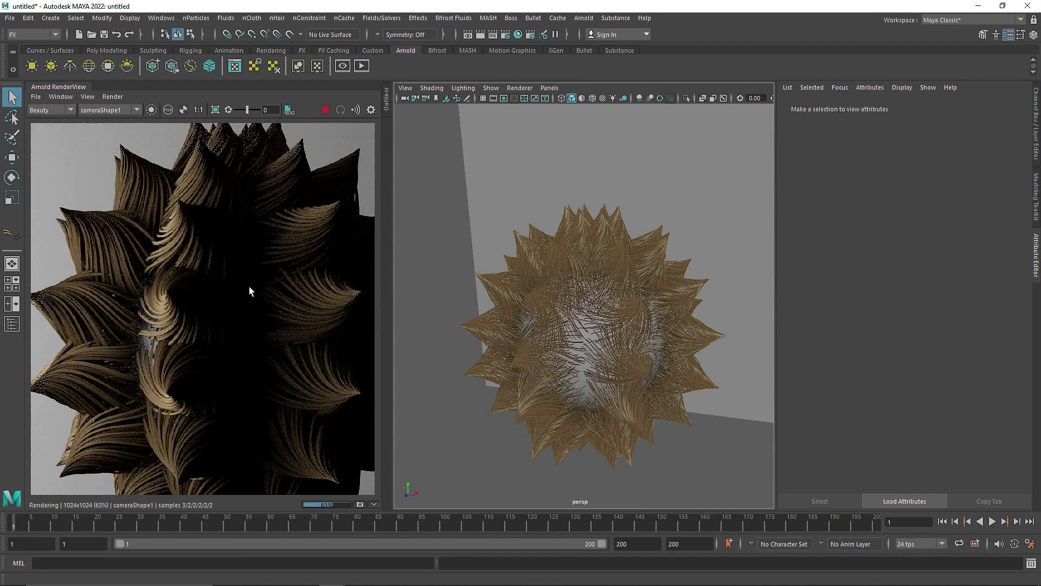
scroll(248, 287, down, 2)
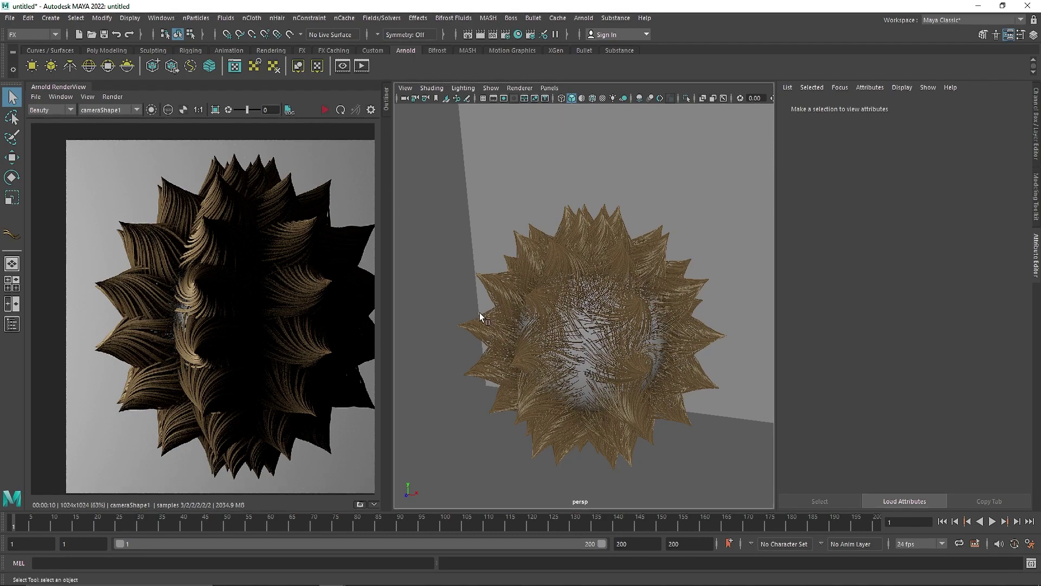
Play the simulation to frame 6 and preview it in a live Arnold render.
click(993, 521)
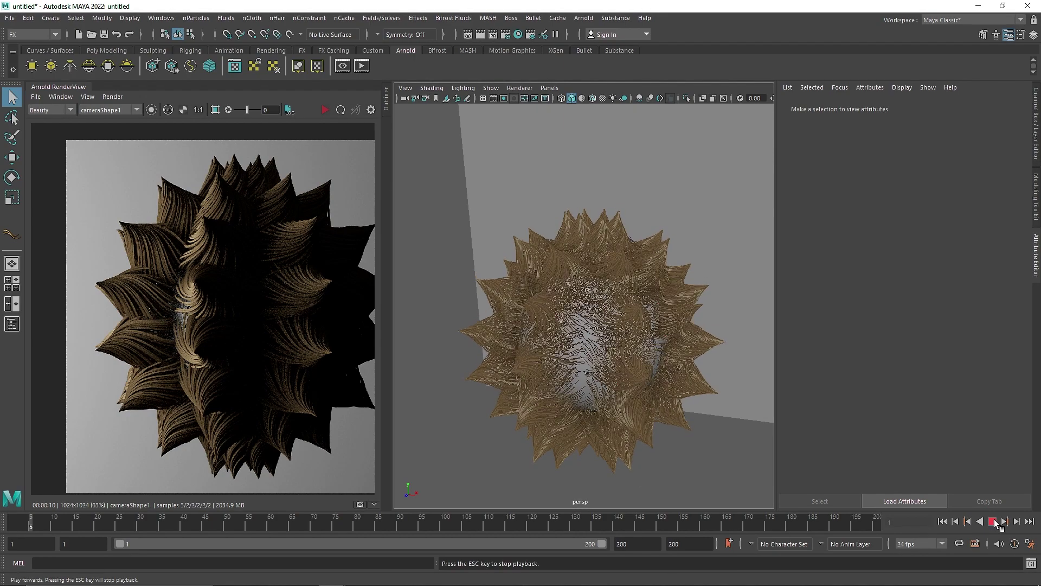
click(992, 521)
alt+drag(490, 331, 538, 330)
alt+right_drag(538, 330, 531, 350)
click(324, 110)
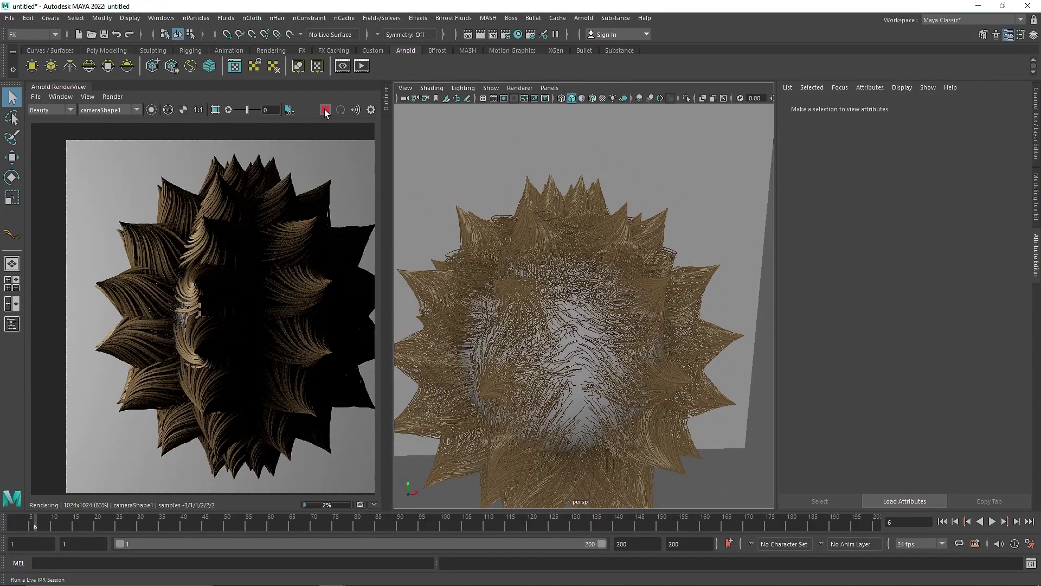
scroll(309, 313, down, 2)
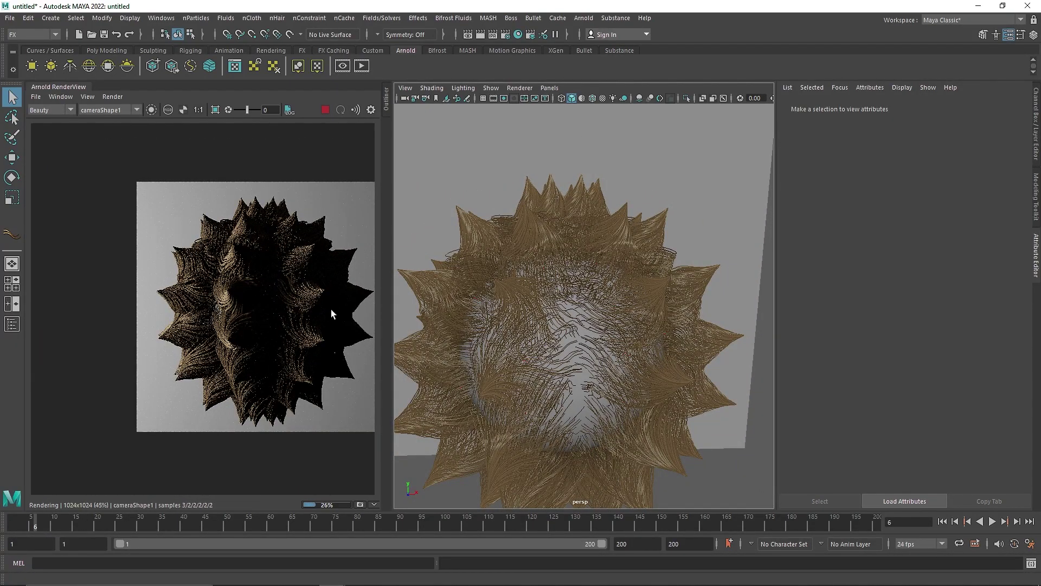
click(327, 111)
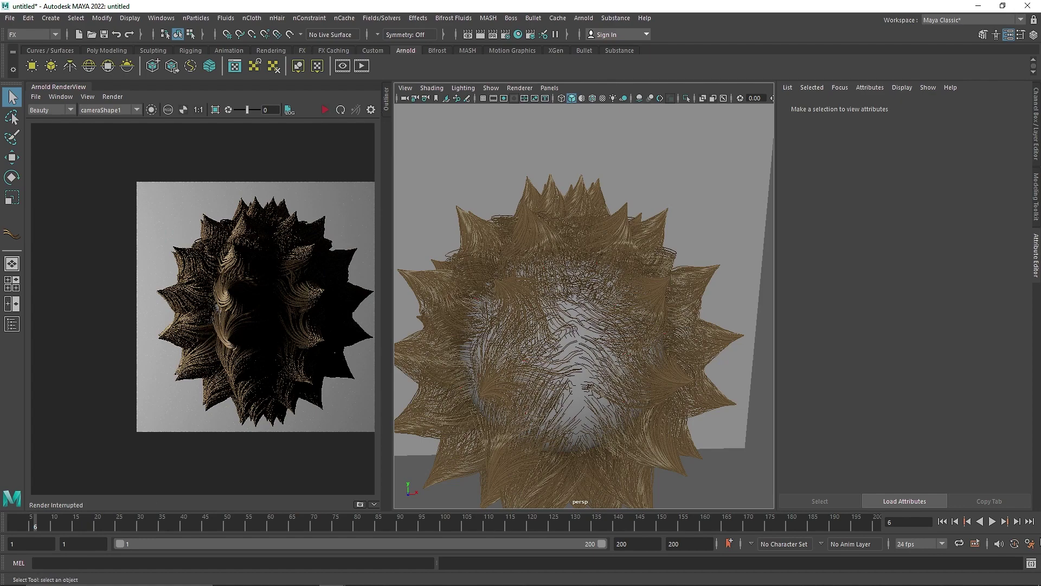
Advance to frame 11, re-run the live render, then close the render view.
click(1004, 522)
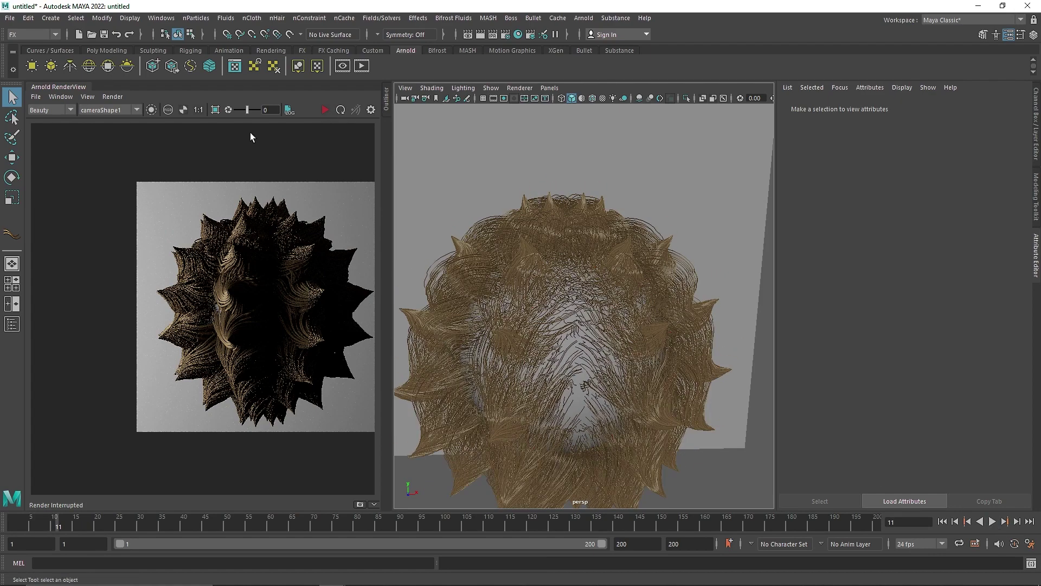
click(324, 109)
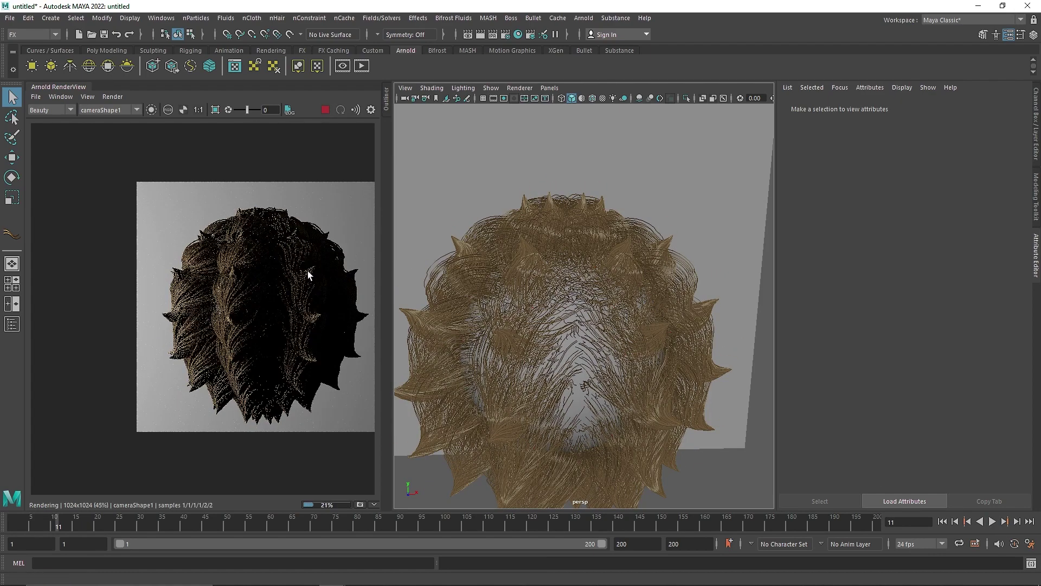
scroll(309, 278, up, 2)
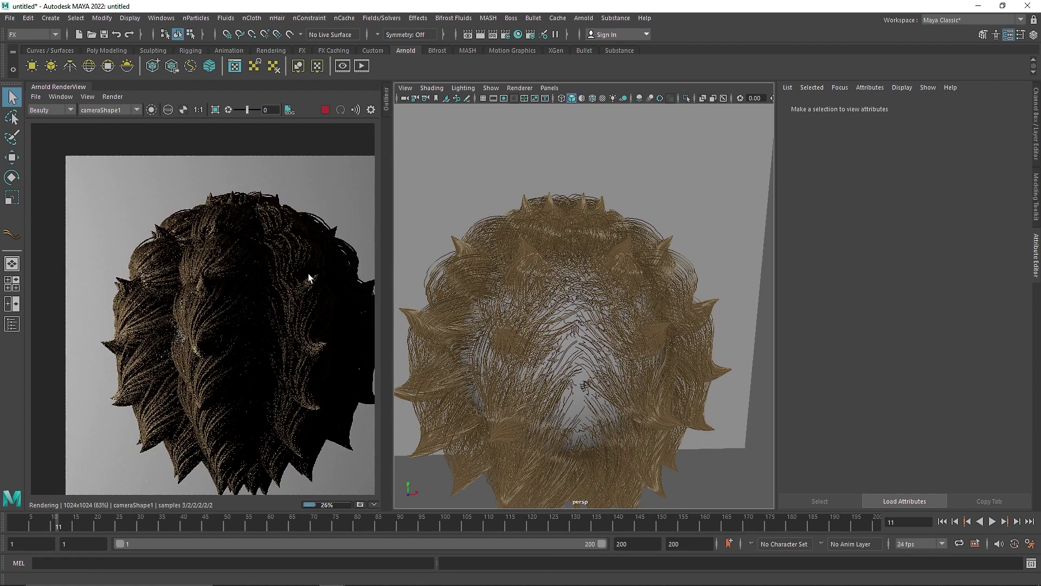
click(327, 110)
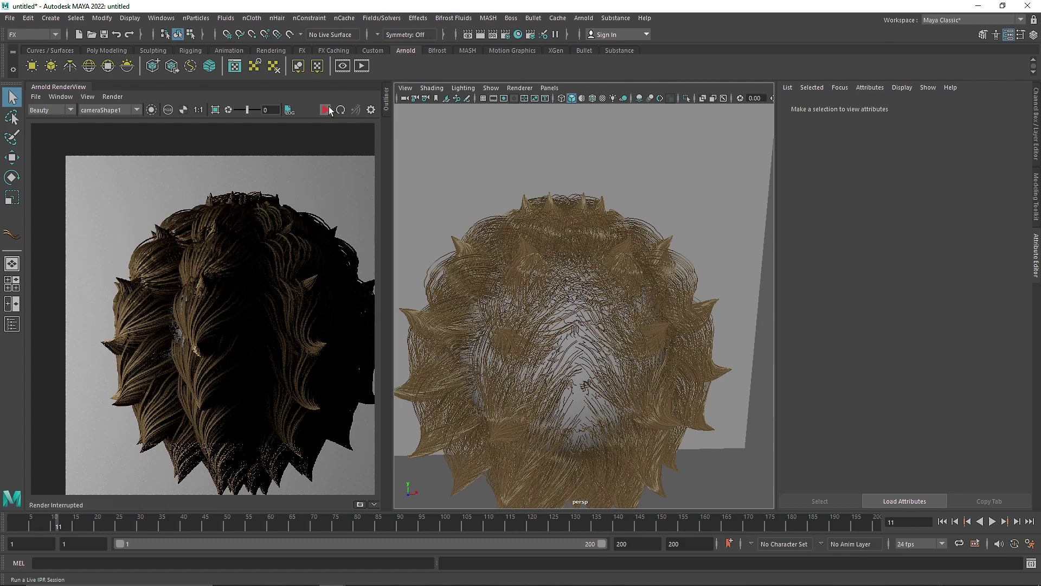
click(53, 84)
click(269, 243)
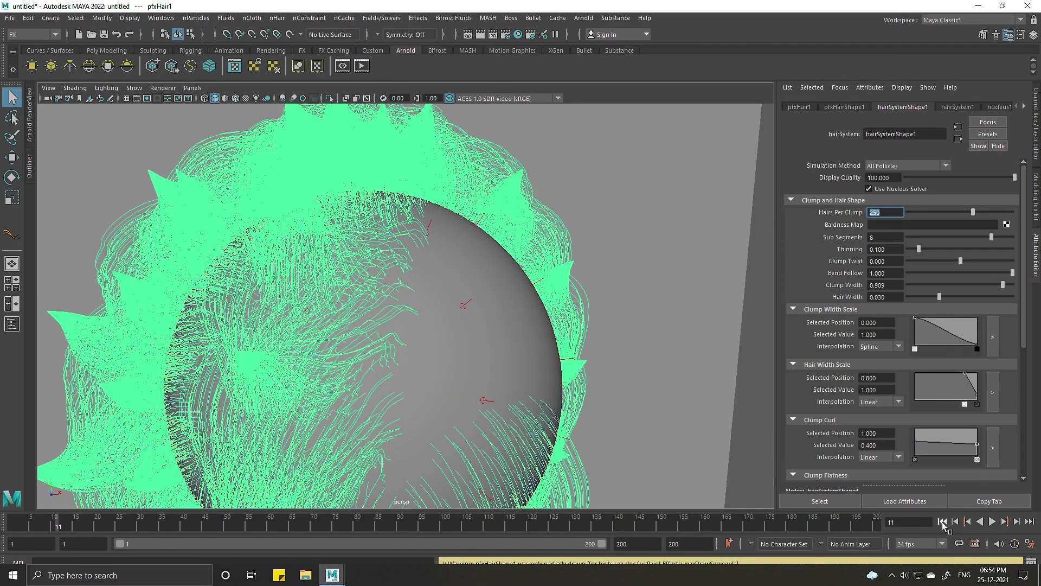
At frame 1, set the hair system's Display Quality to 1000.
click(943, 522)
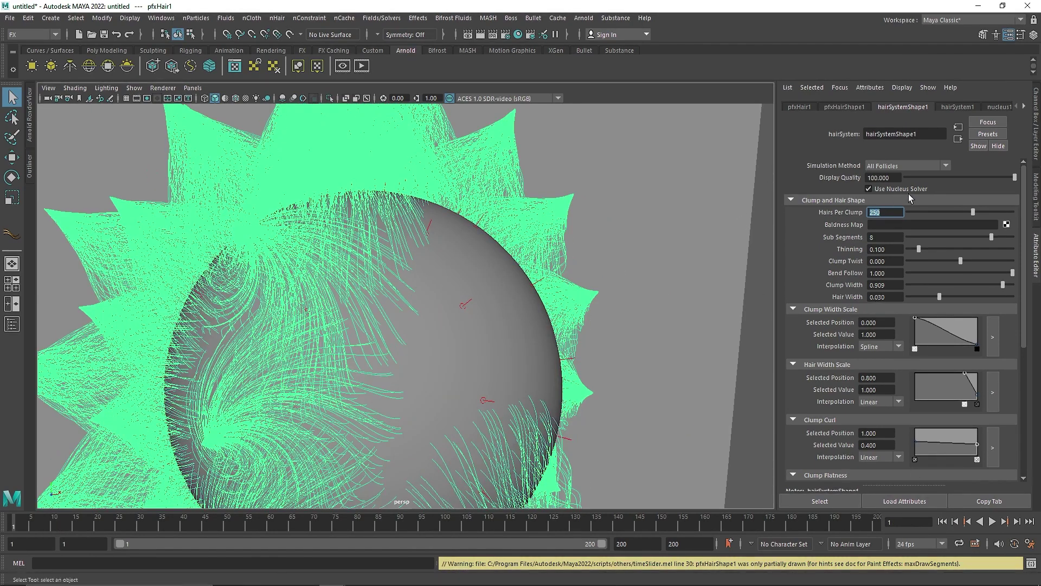
click(874, 177)
text(0)
key(Return)
Try 2000 hairs per clump, then return it to 200.
key(Tab)
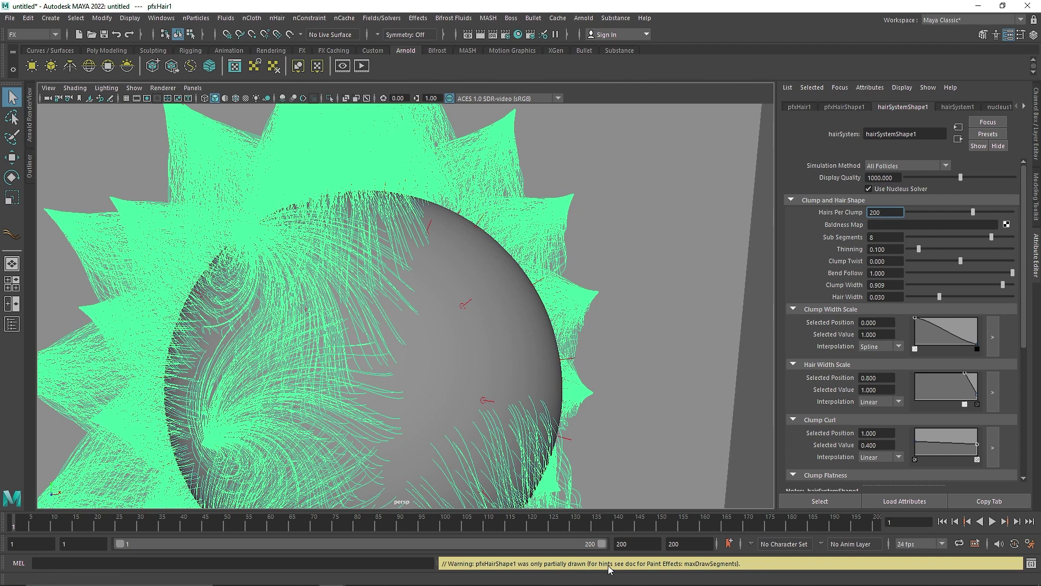
text(2000)
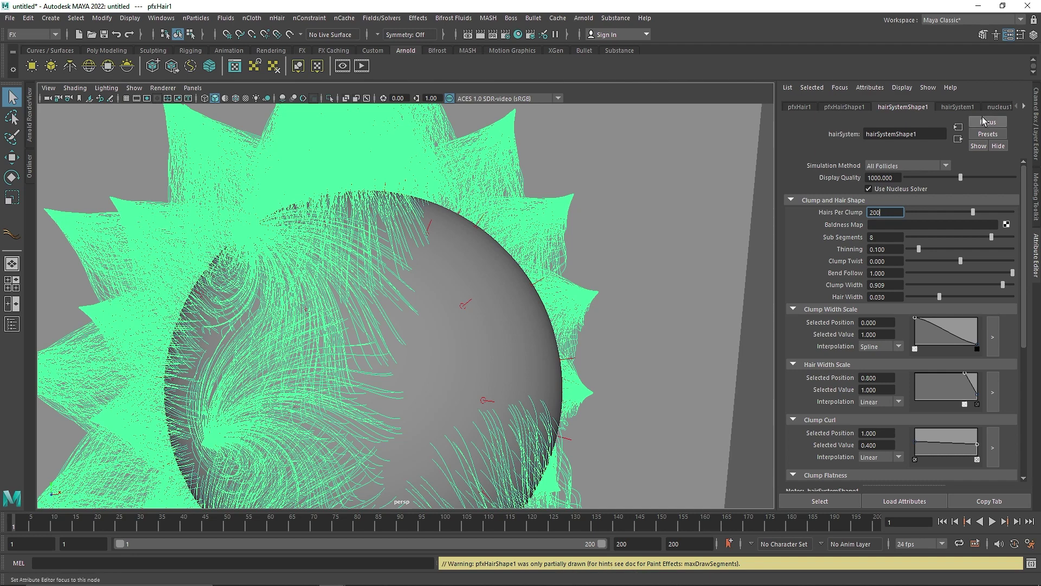
key(Return)
scroll(448, 319, down, 3)
alt+drag(558, 333, 505, 336)
click(943, 522)
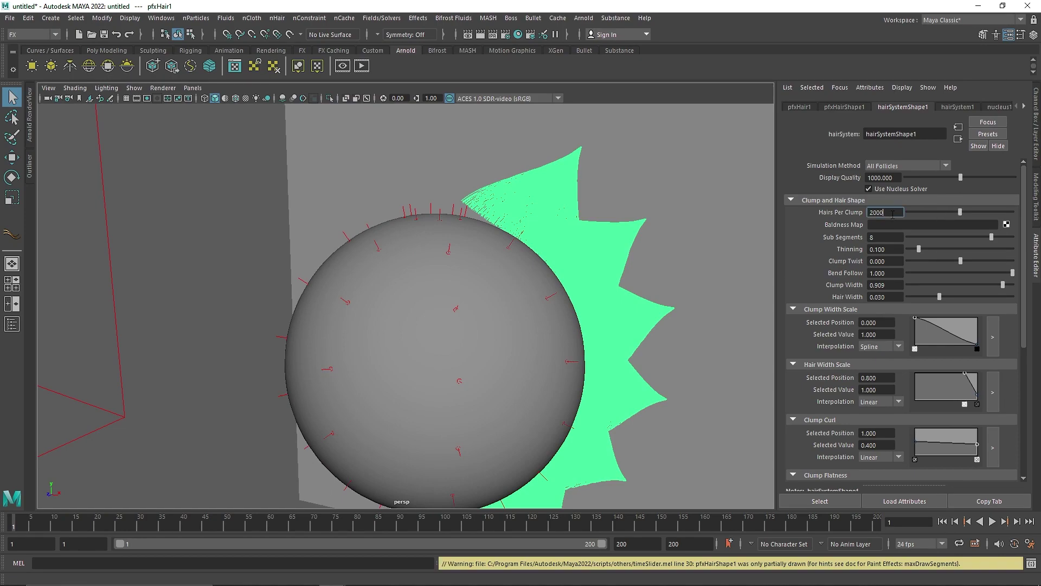
key(Return)
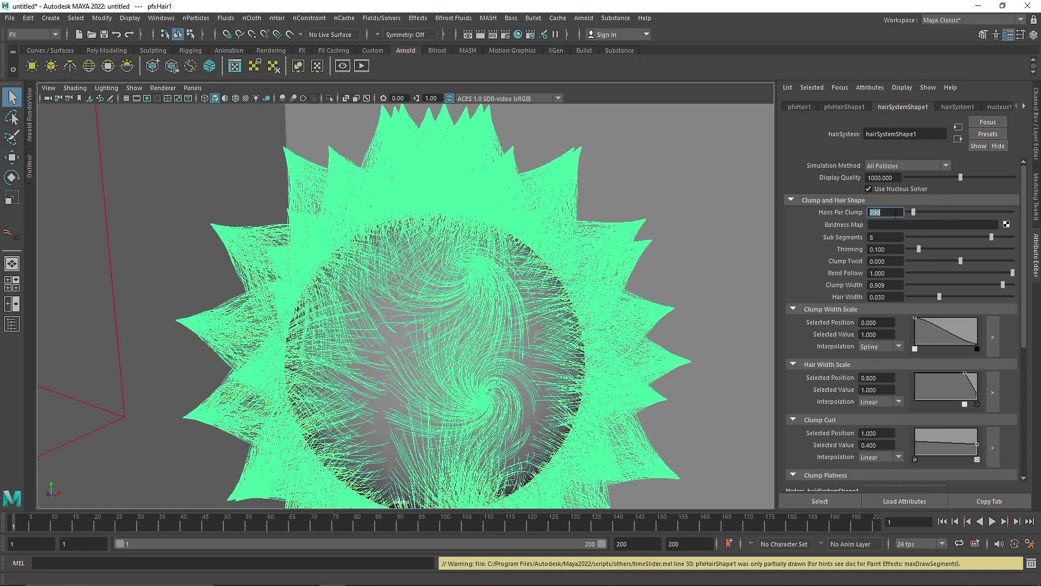
Tumble around the hair sphere and start a fresh Arnold render.
alt+drag(425, 276, 398, 296)
scroll(430, 308, down, 3)
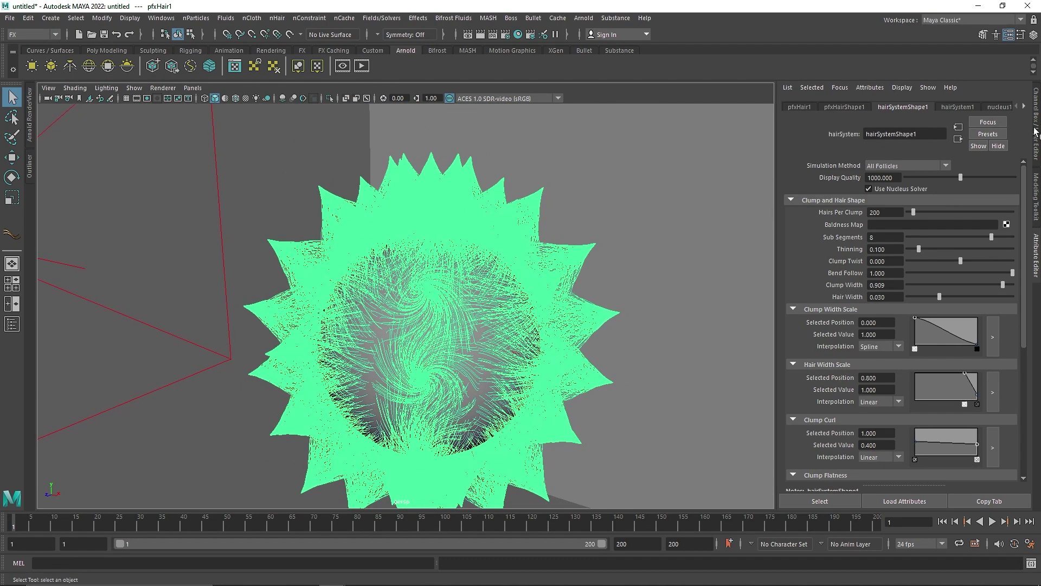
alt+drag(327, 274, 415, 318)
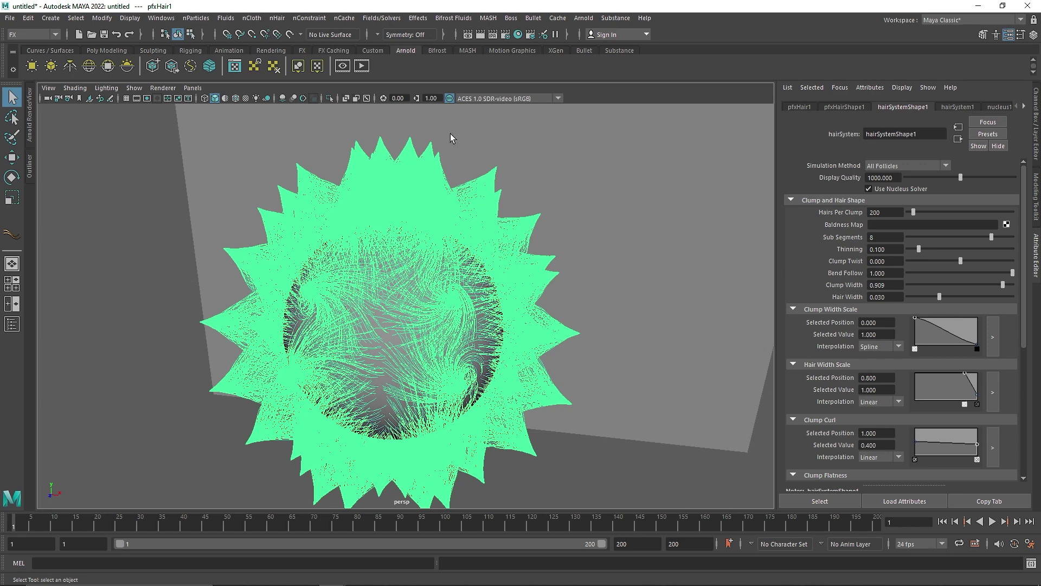
click(362, 65)
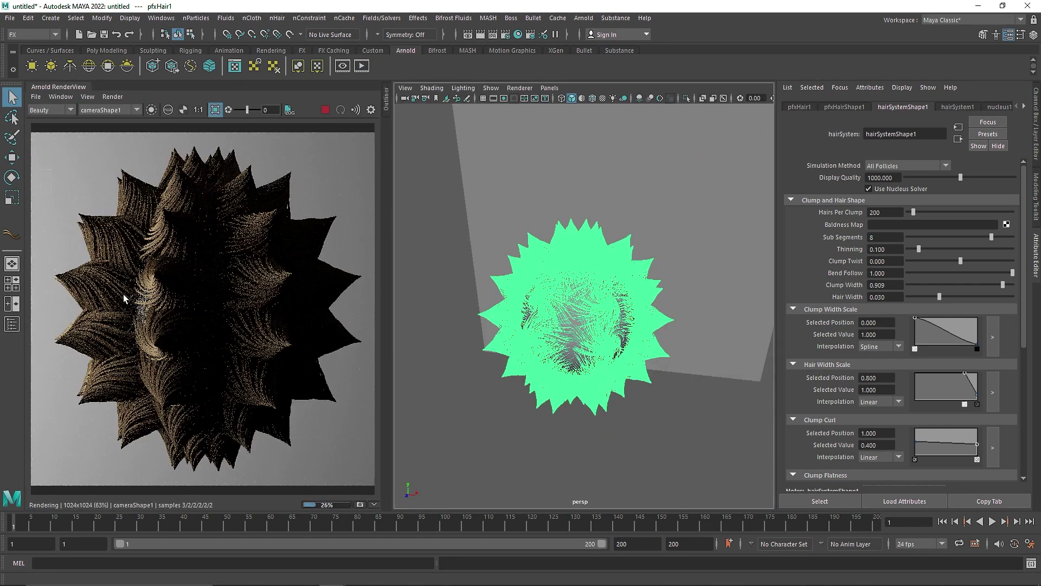
Crop the Arnold render to the hair ball's left side and lighten the Hair Color slightly.
drag(211, 169, 40, 415)
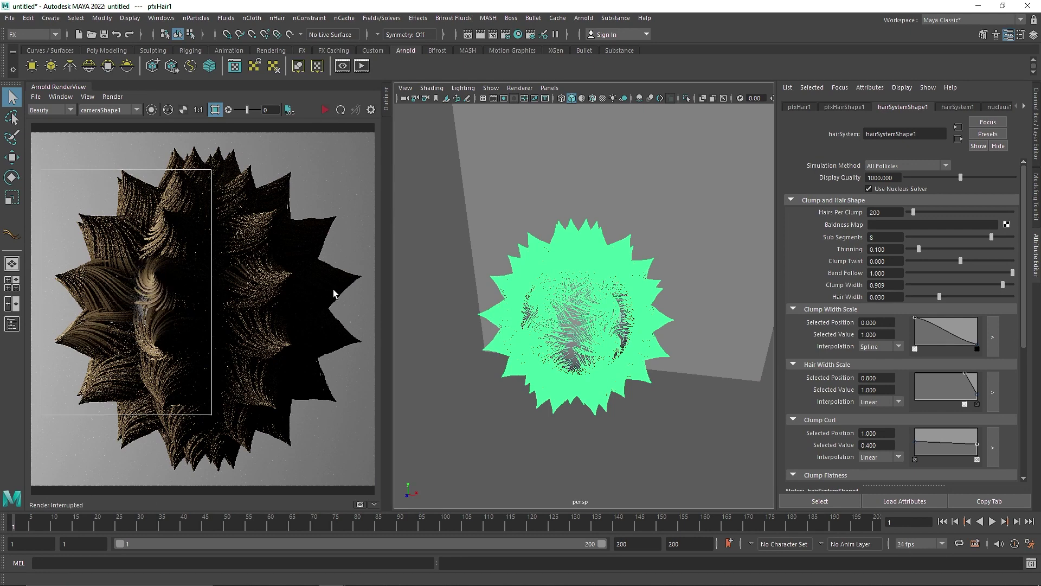
click(810, 201)
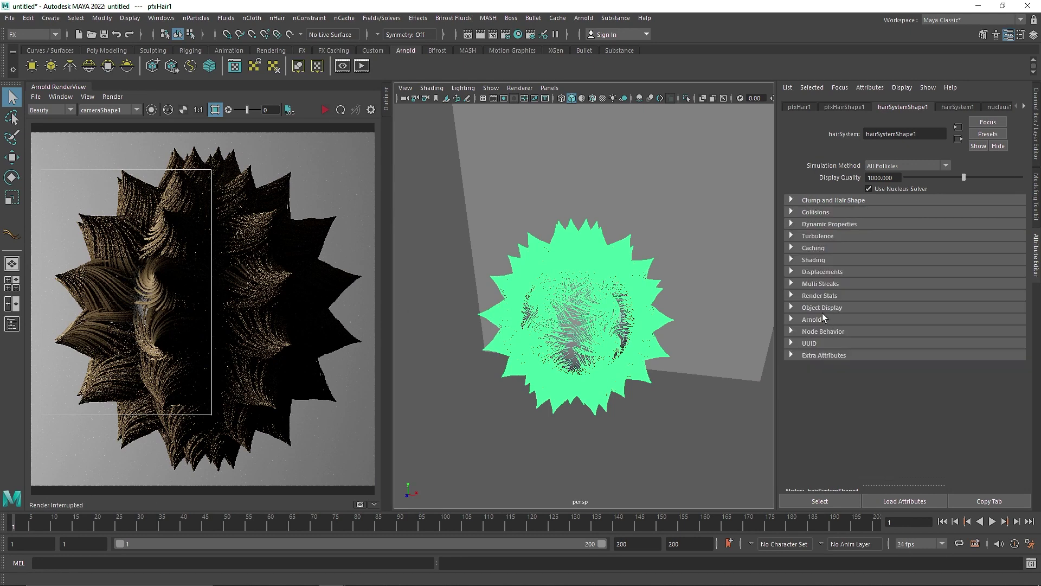
click(819, 261)
drag(941, 272, 986, 271)
click(325, 110)
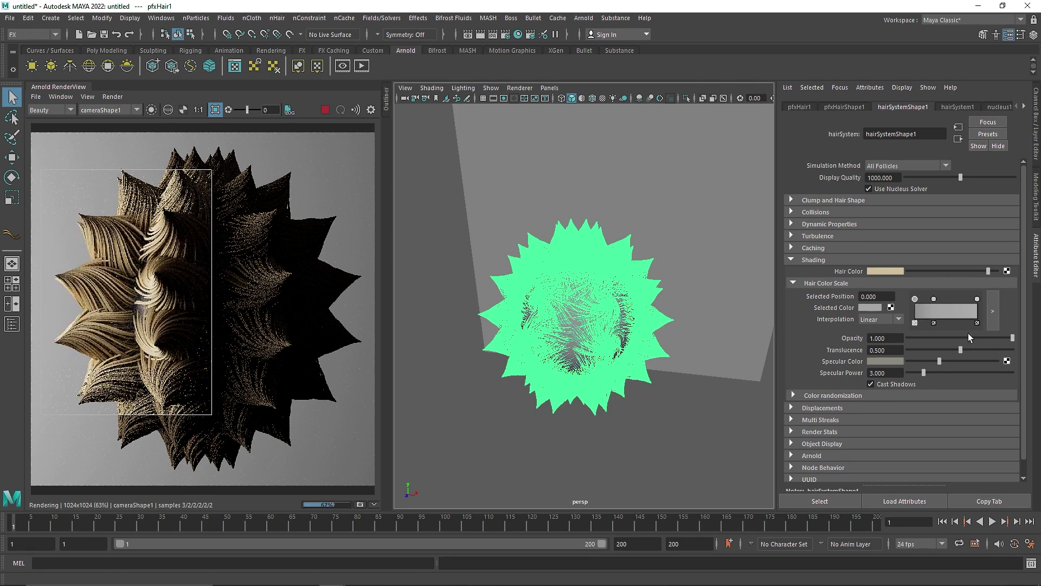
Collapse the Shading section and expand the hair's Arnold settings.
click(816, 259)
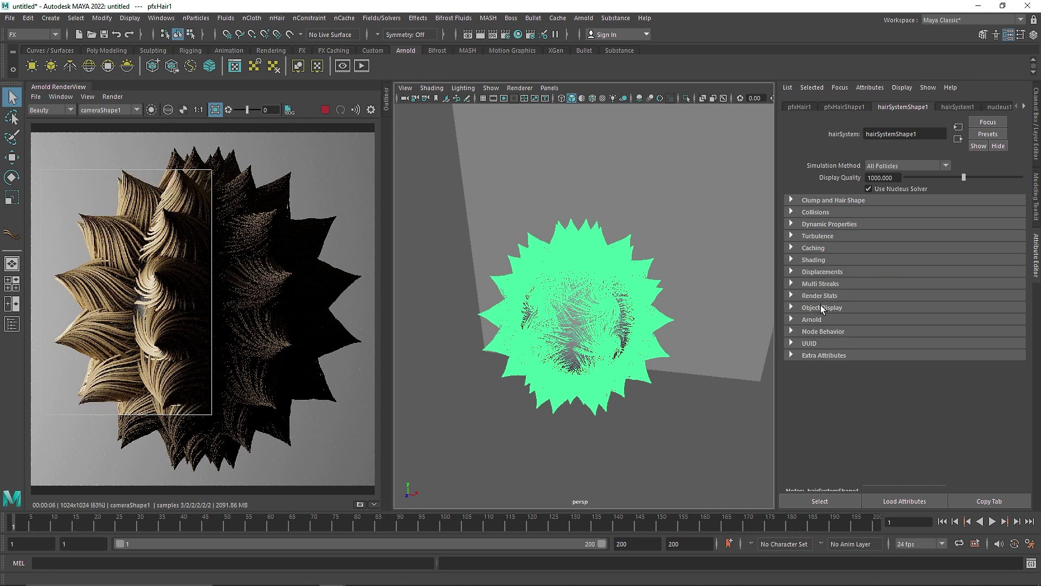
click(811, 319)
scroll(873, 369, down, 3)
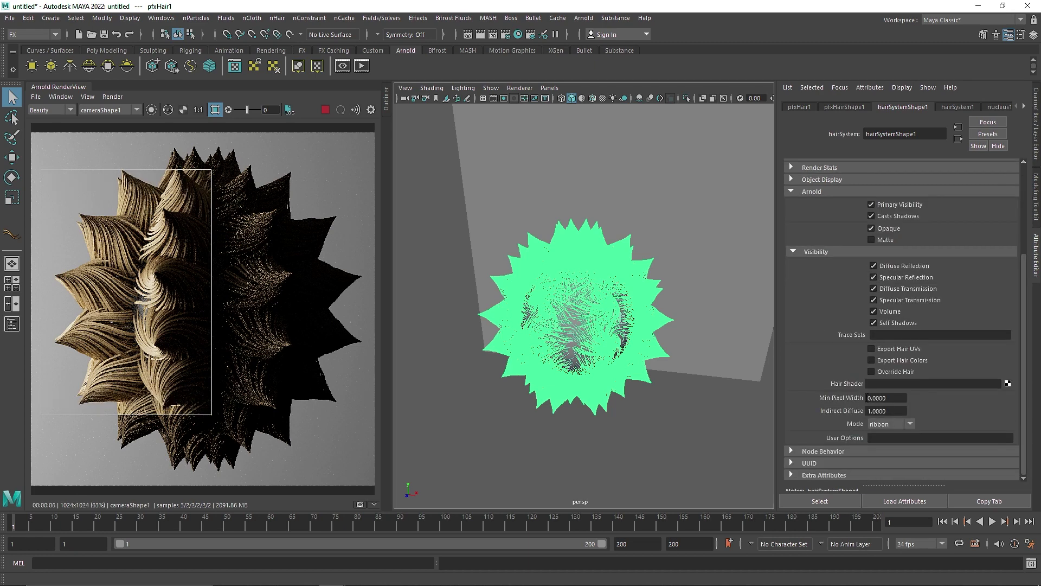
Create an Arnold aiStandardHair node as the nHair's hair shader.
click(910, 383)
click(1007, 383)
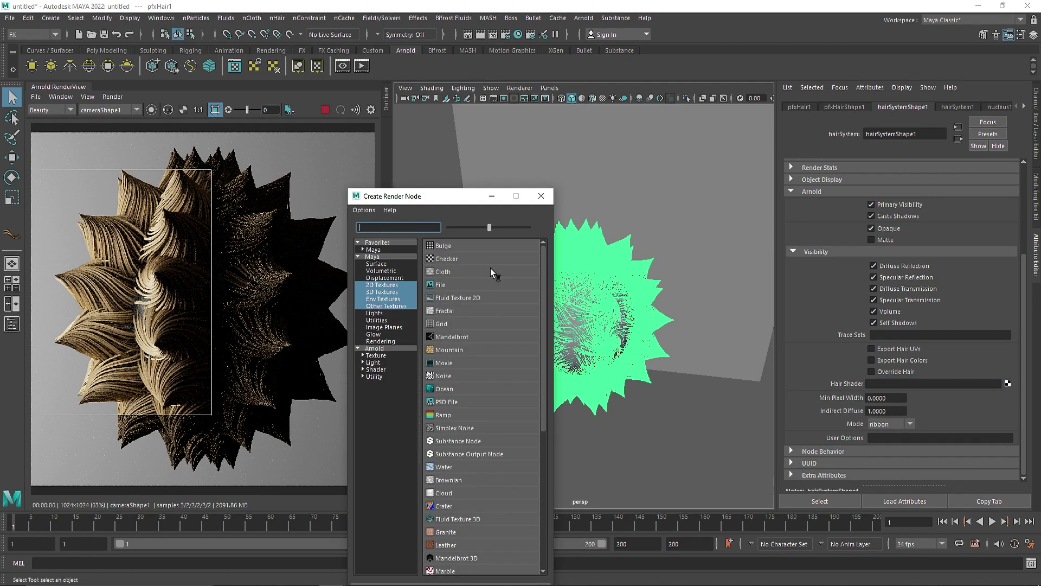
drag(427, 201, 531, 120)
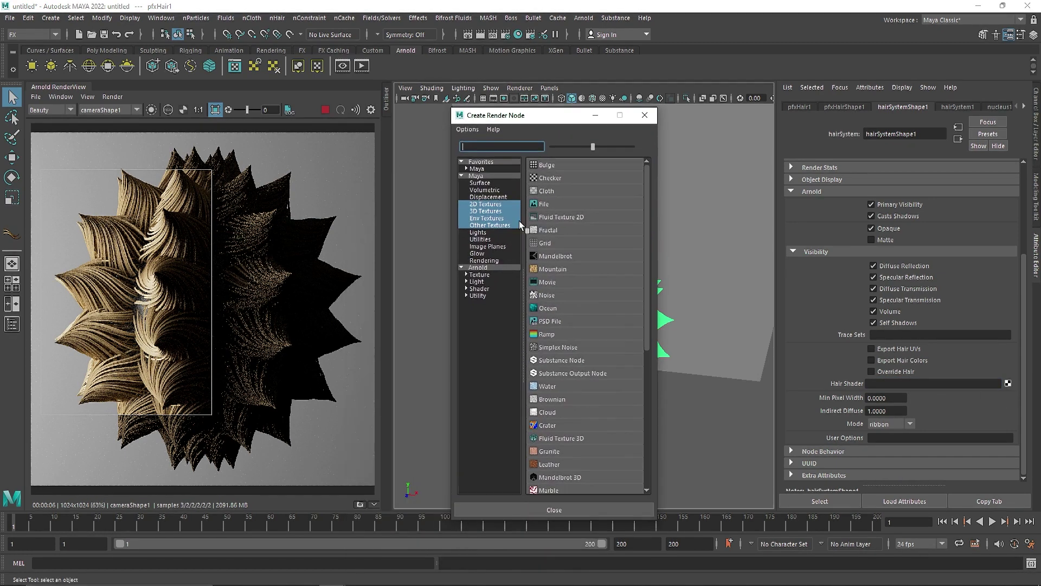
click(491, 268)
scroll(575, 393, down, 3)
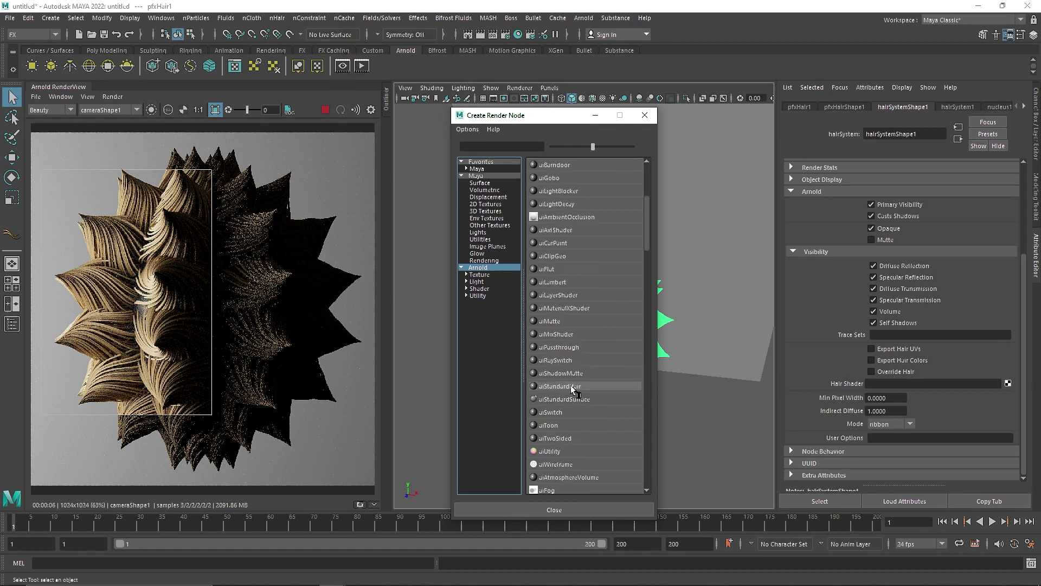
click(479, 288)
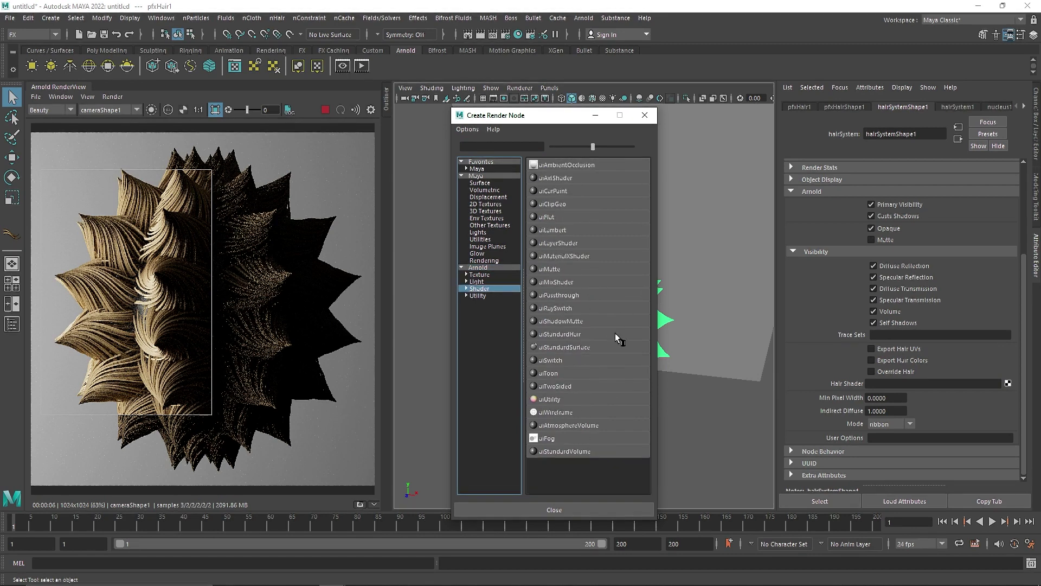
click(568, 333)
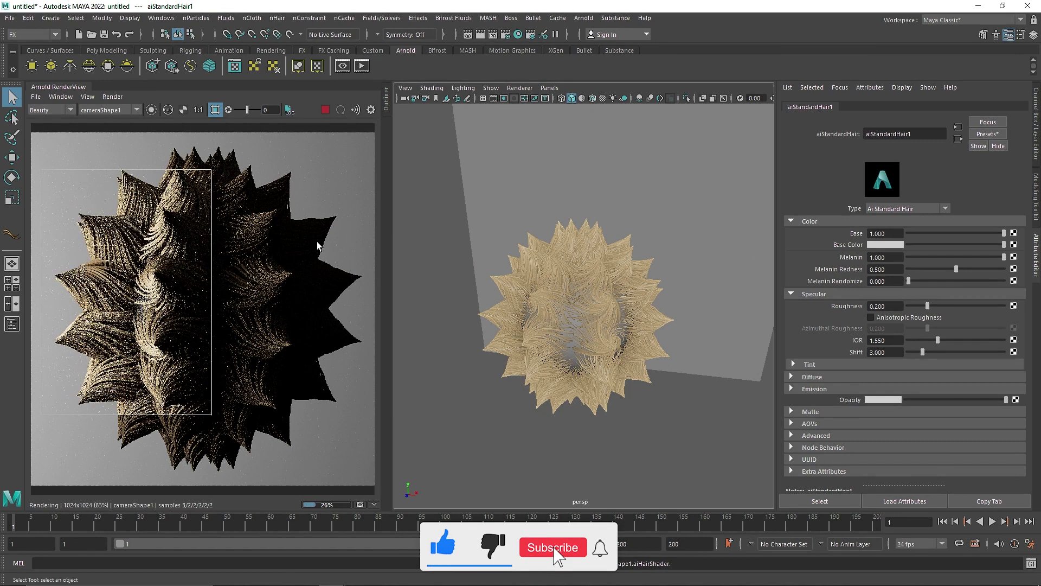
Set the aiStandardHair Diffuse Color to light blue.
click(516, 275)
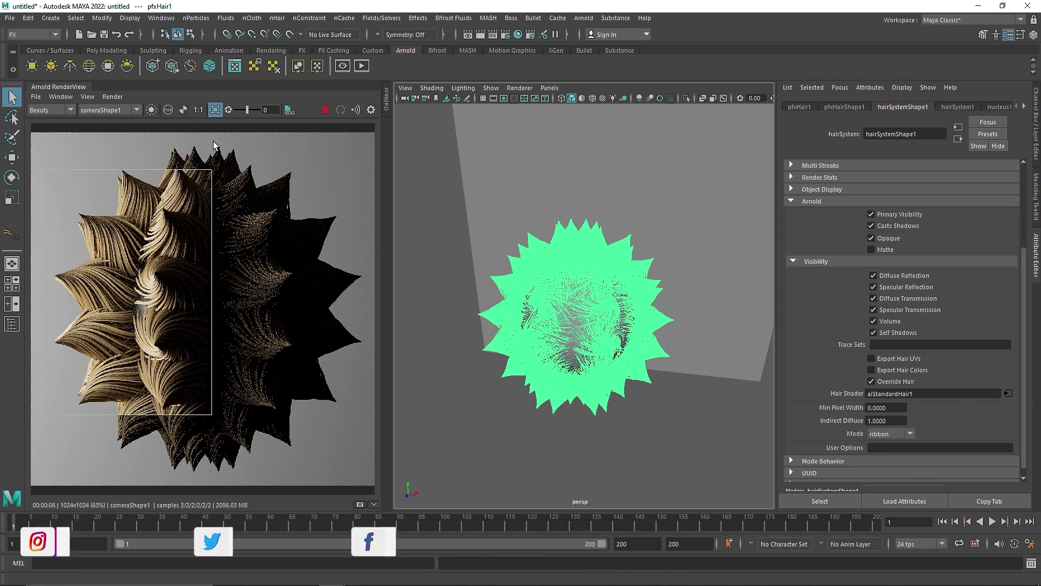
click(1008, 393)
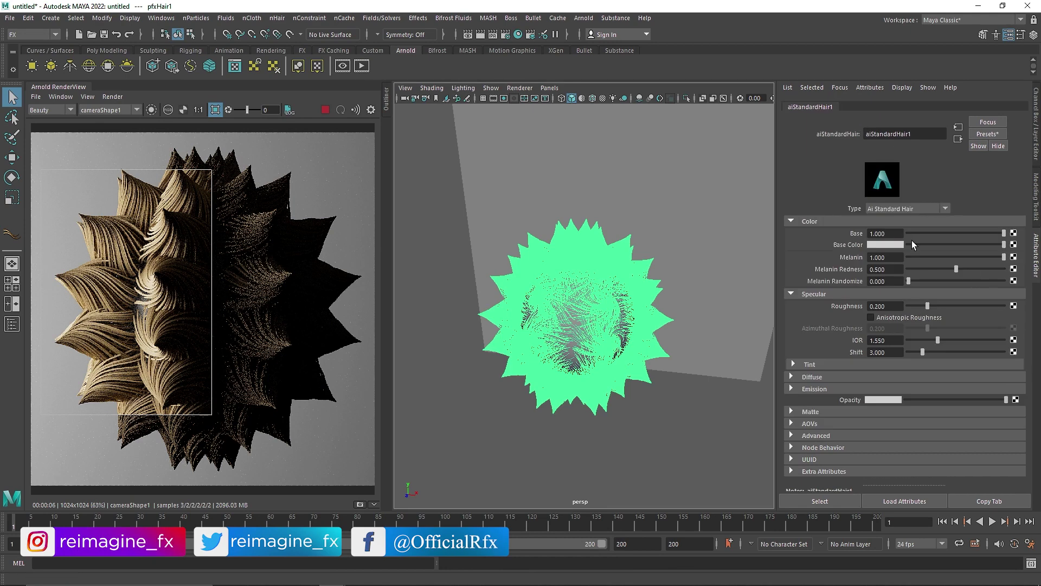
click(808, 378)
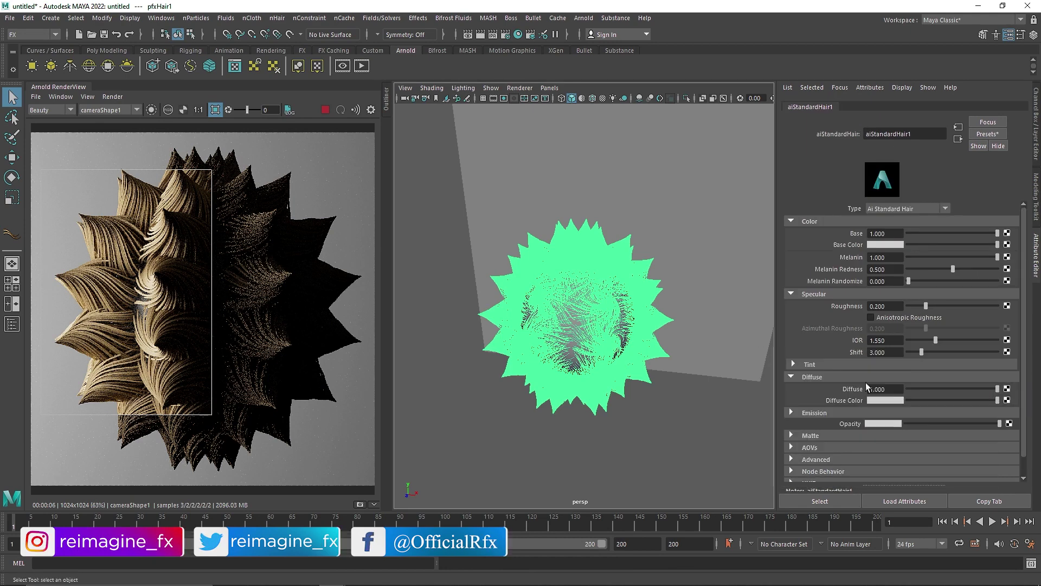
click(882, 399)
click(874, 427)
click(875, 440)
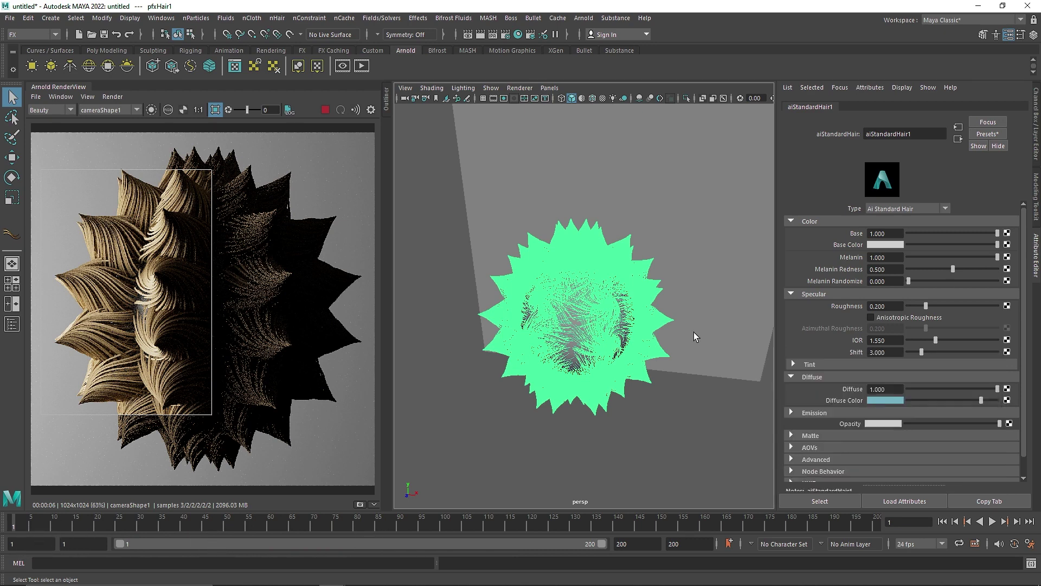
click(111, 97)
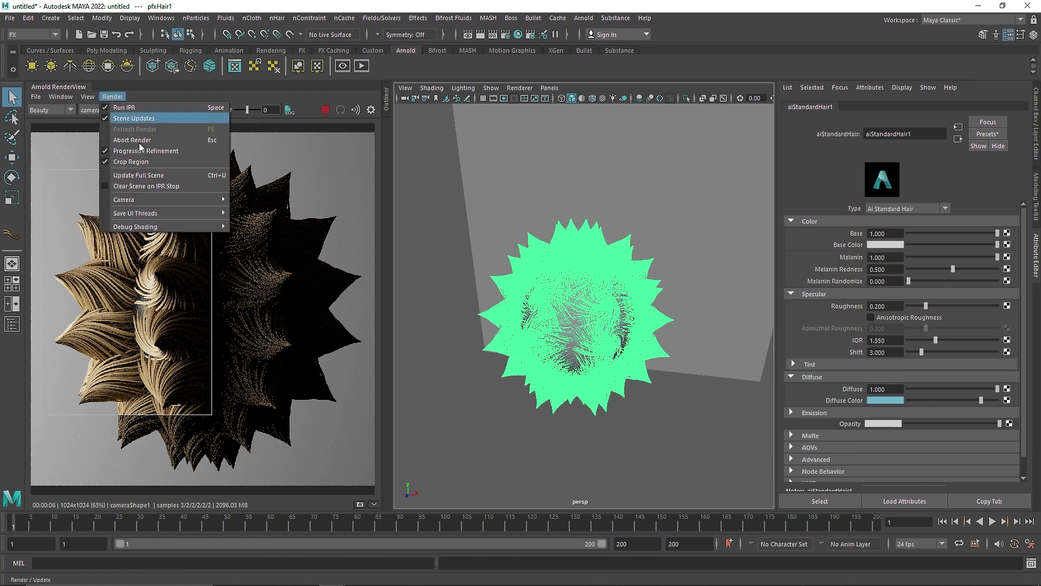
Update the full Arnold scene and drag a larger render region over the sphere.
click(156, 181)
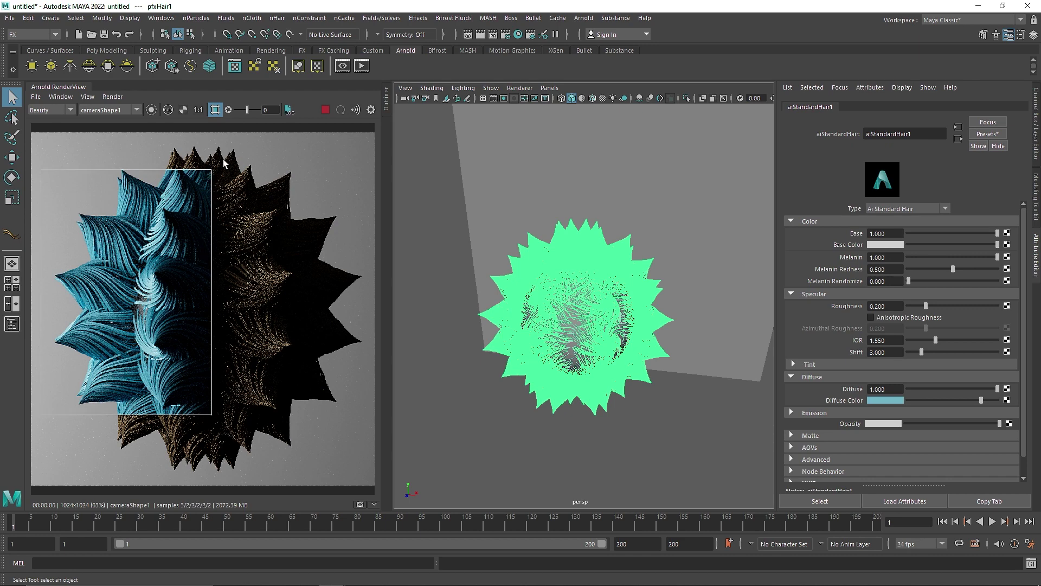
drag(134, 153, 289, 470)
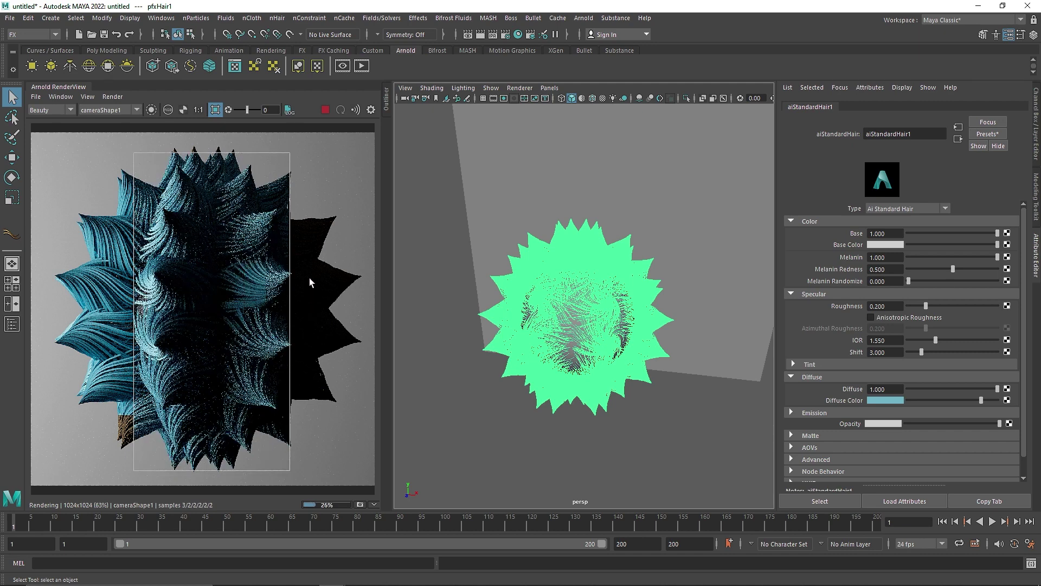
Assign a new aiStandardSurface material named BG to the backdrop plane.
click(326, 110)
click(518, 145)
right_drag(515, 141, 481, 454)
click(376, 285)
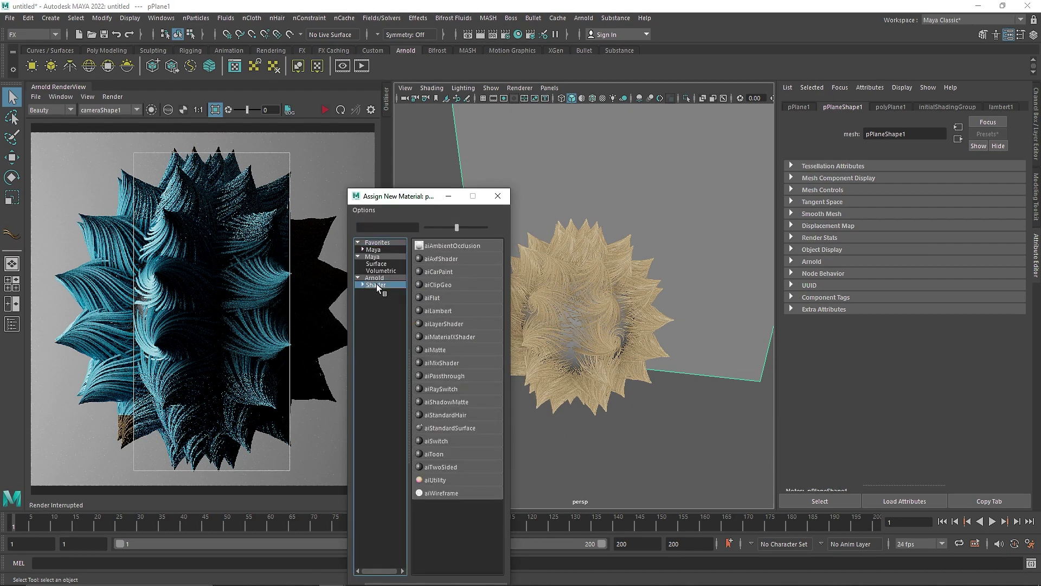
click(466, 427)
double_click(905, 134)
text(BG)
key(Return)
Darken BG's base colour and set its Specular Roughness to 0.8.
click(922, 244)
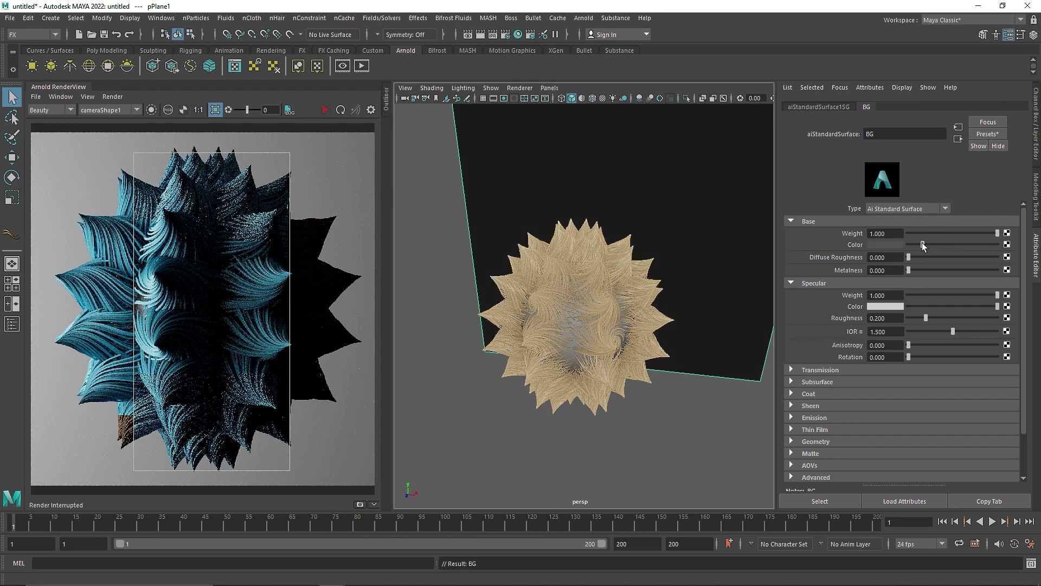
click(320, 110)
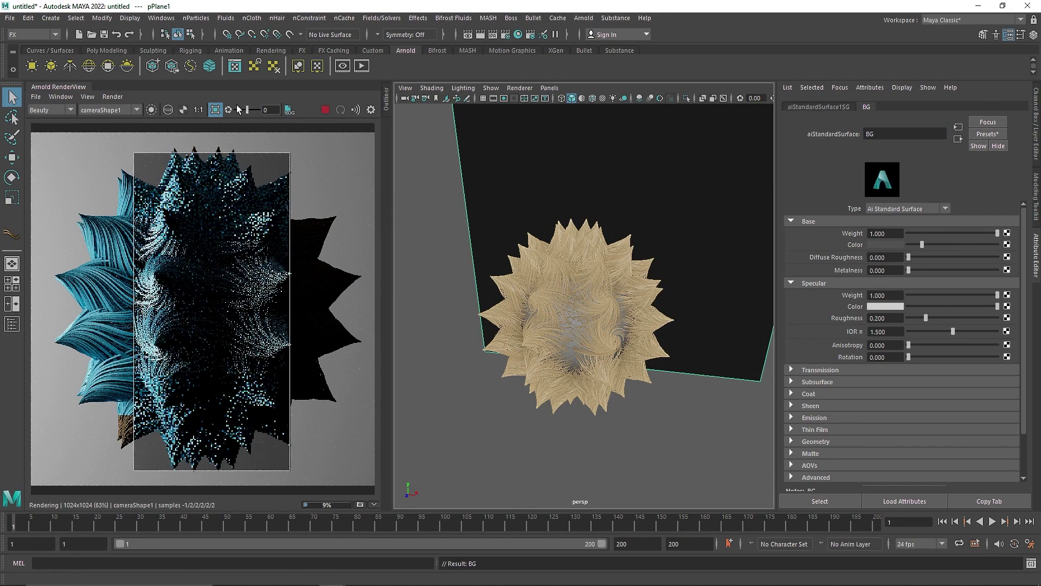
click(916, 244)
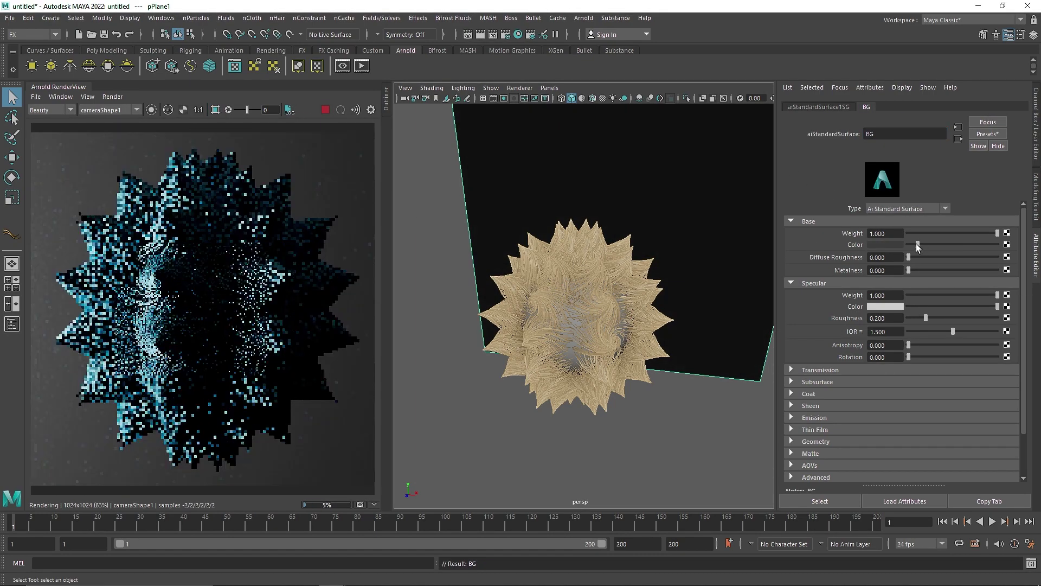
double_click(885, 318)
text(.8)
key(Return)
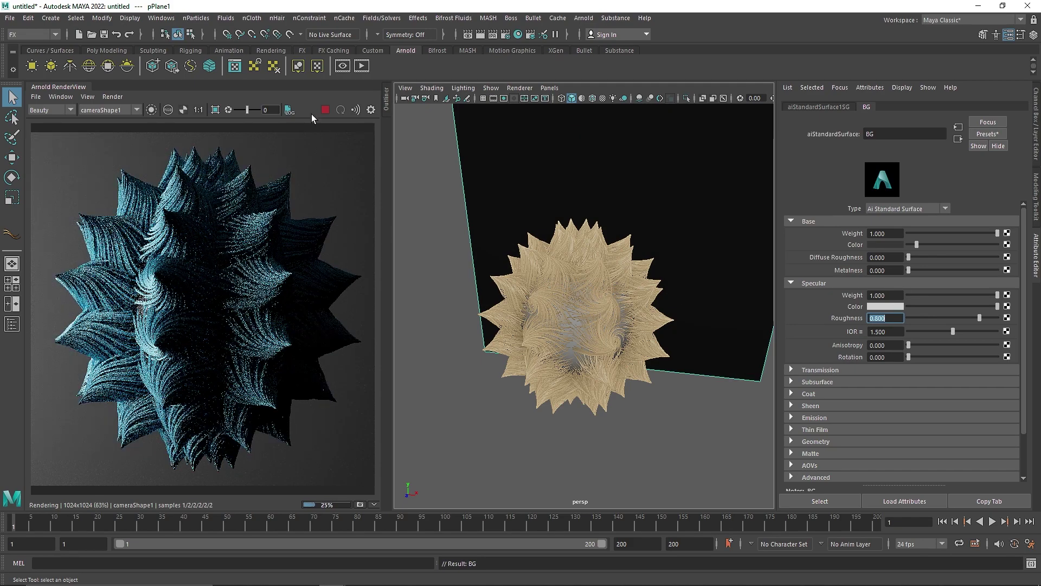
click(327, 109)
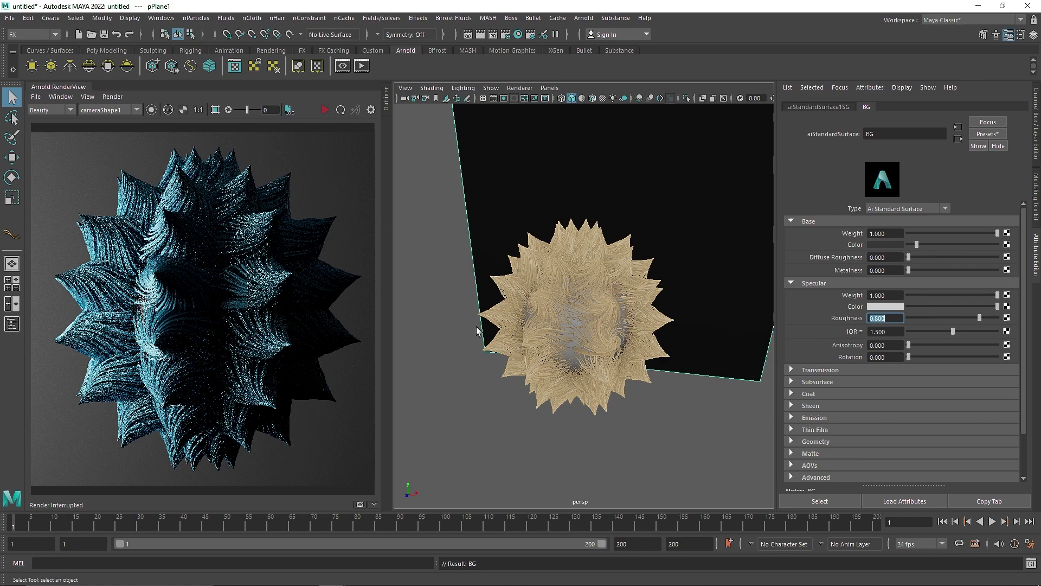
mouse_move(527, 297)
alt+mouse_down()
mouse_move(505, 300)
mouse_move(534, 311)
alt+mouse_up()
alt+right_drag(534, 311, 570, 340)
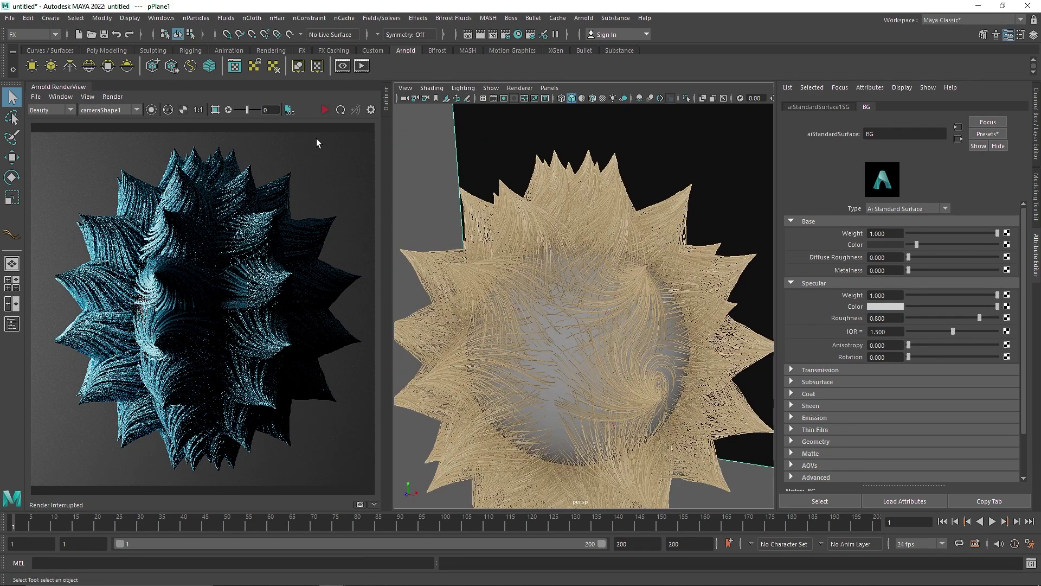
drag(383, 100, 531, 101)
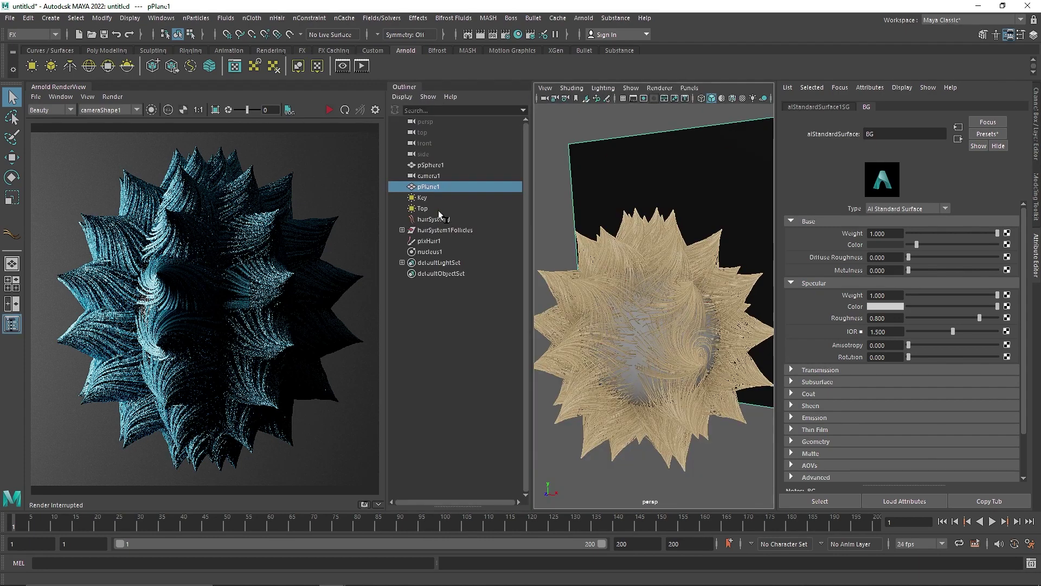
Raise both pSphere1 subdivision values, typing 60 and then going to 80.
click(434, 165)
key(ctrl+a)
drag(1006, 248, 1007, 257)
text(60)
key(Return)
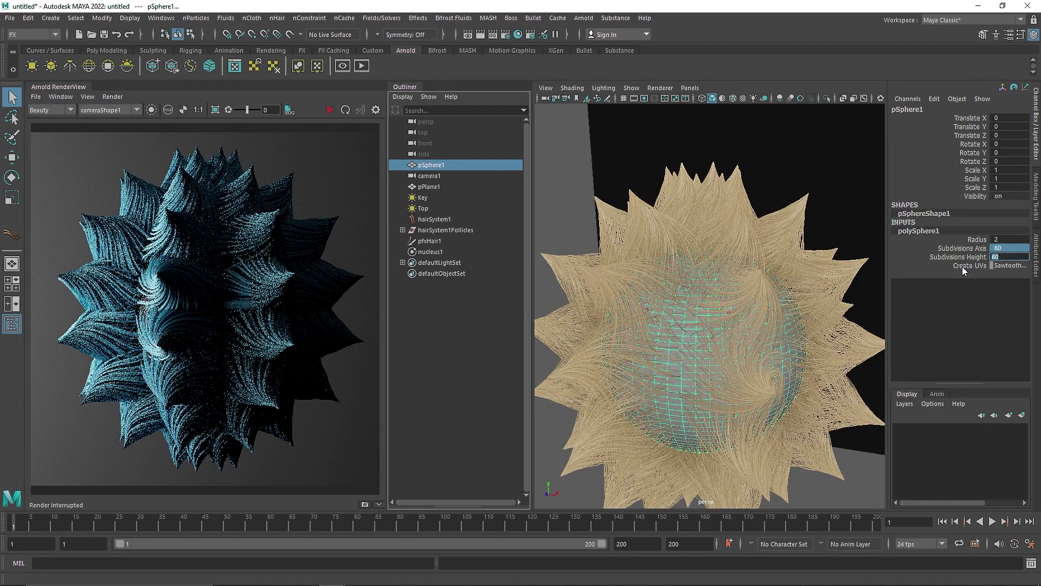
key(Return)
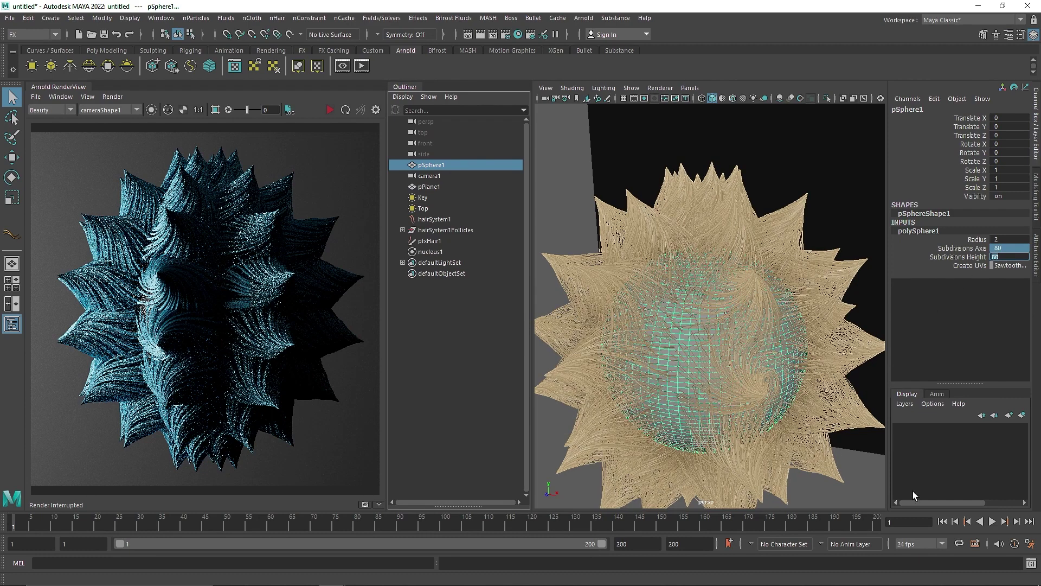
Set the hair system's Clump Width to 1.000 and refresh the Arnold render.
click(431, 240)
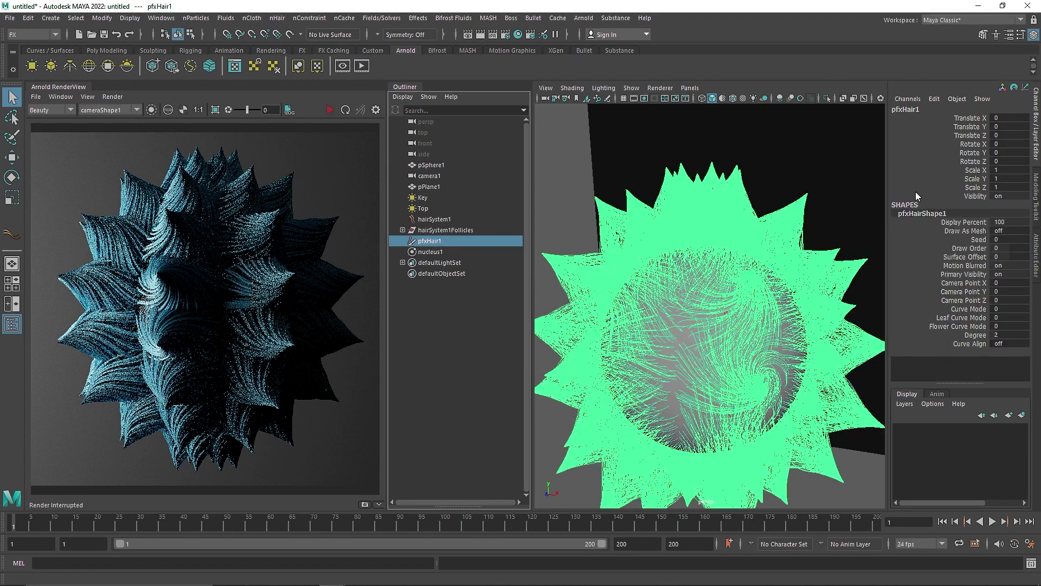
key(ctrl+a)
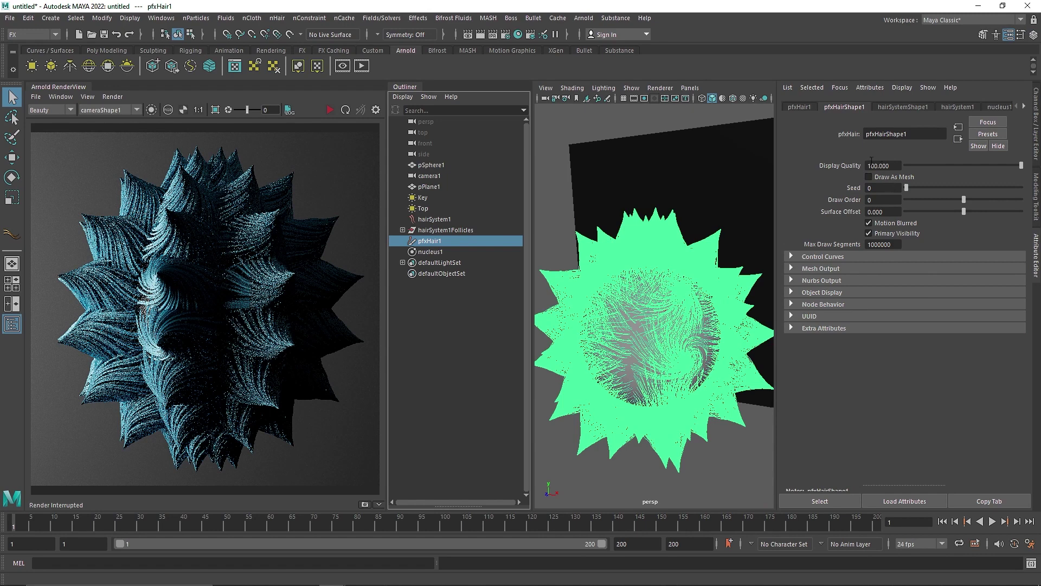
click(898, 108)
click(328, 110)
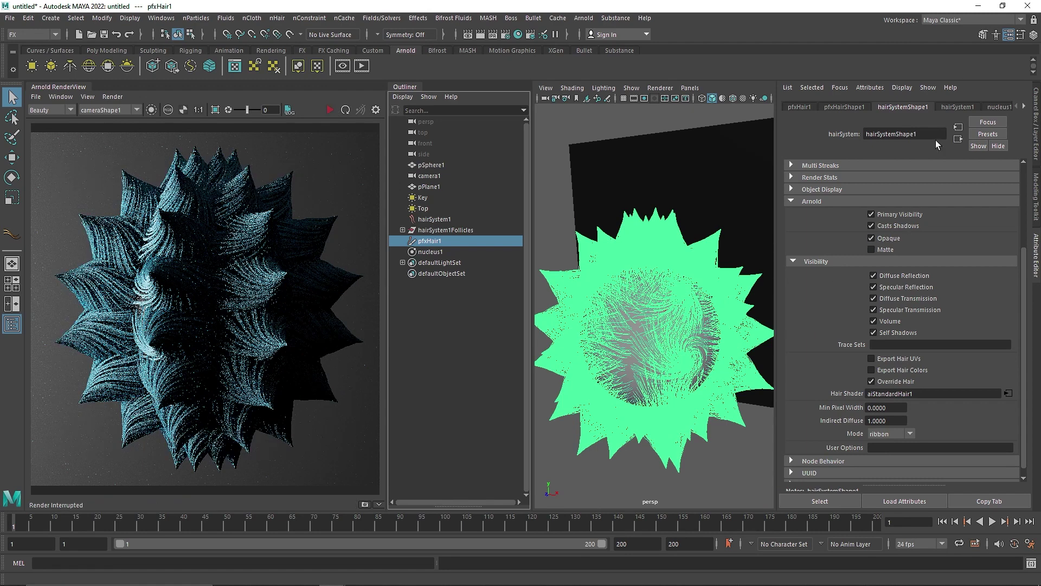
scroll(858, 226, up, 5)
click(849, 201)
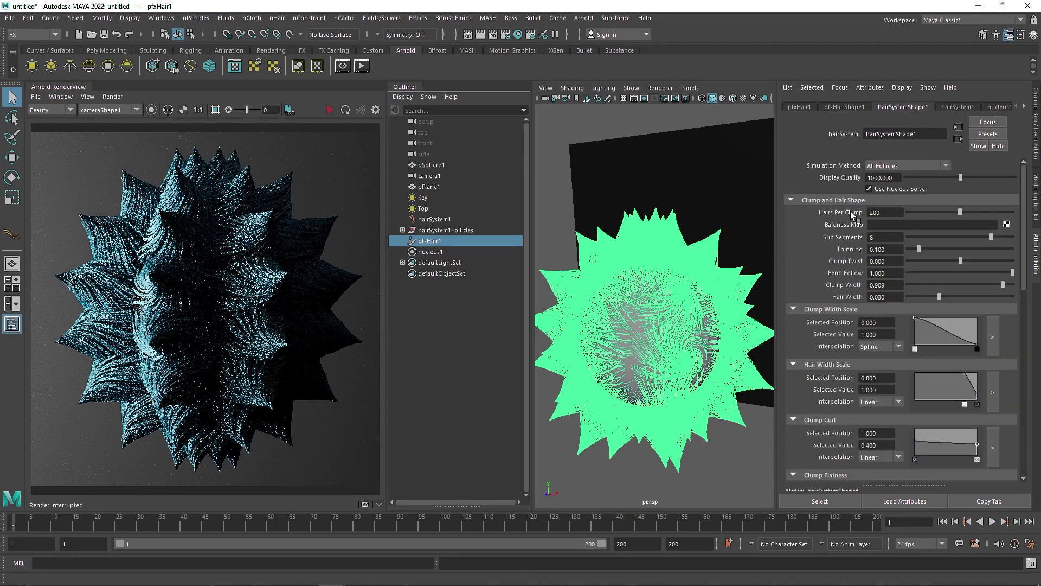
drag(996, 284, 1004, 284)
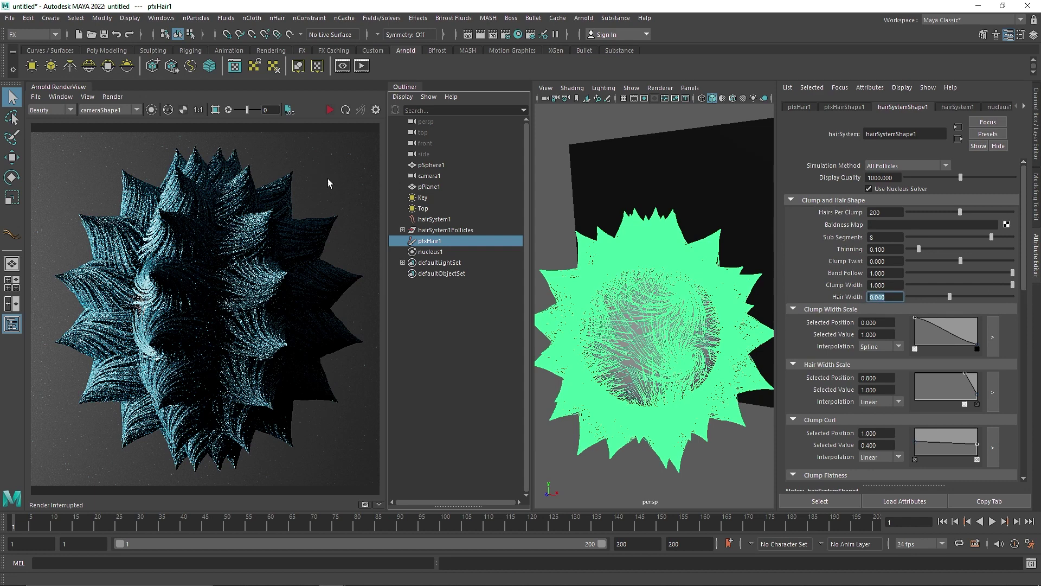
click(329, 110)
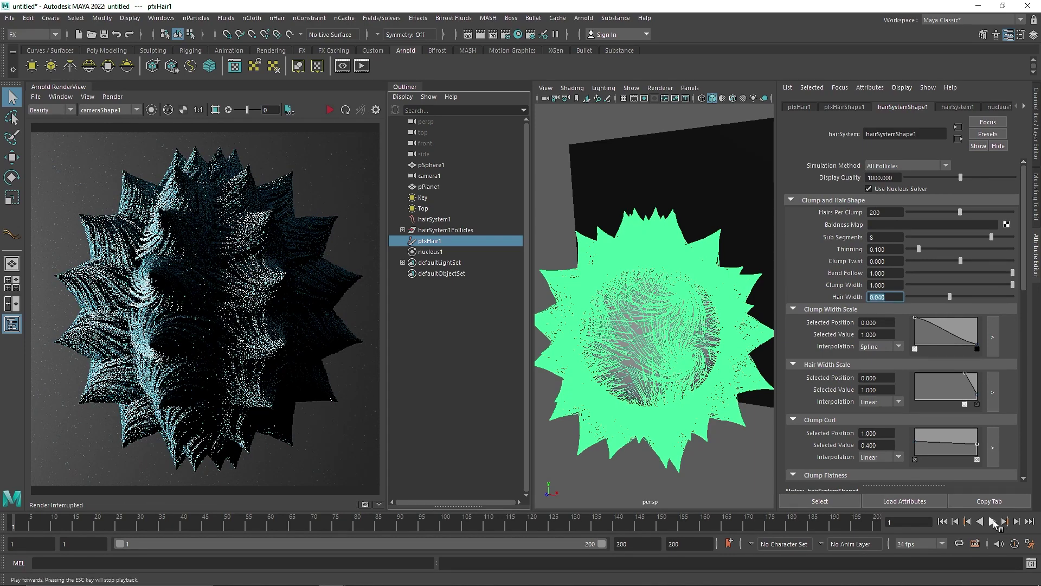
Play the hair simulation, restart the live render, and expand the Turbulence section (0.200 values).
click(993, 521)
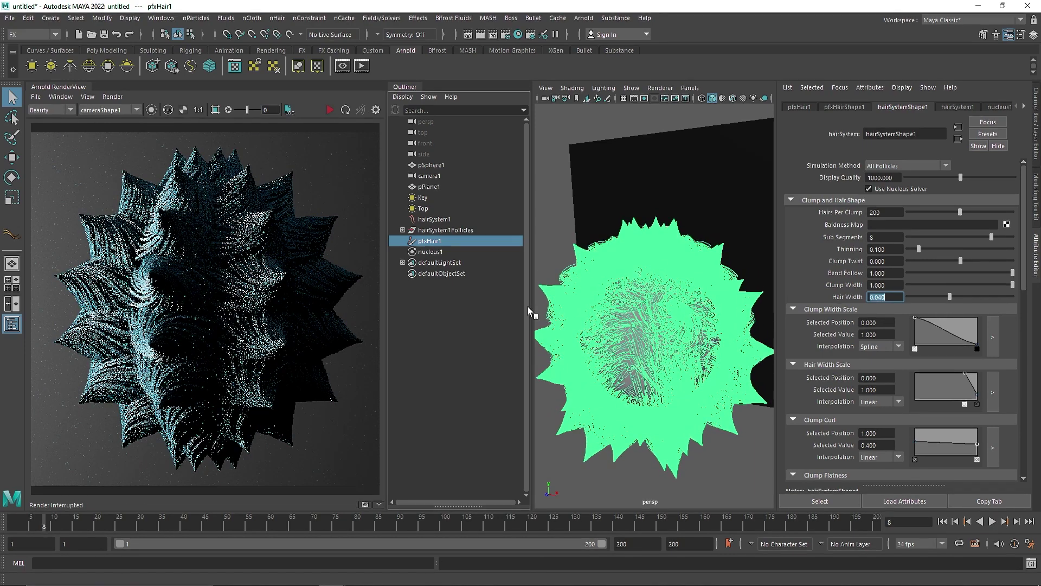
alt+drag(652, 352, 670, 284)
scroll(672, 350, down, 6)
scroll(658, 328, up, 8)
scroll(670, 284, down, 6)
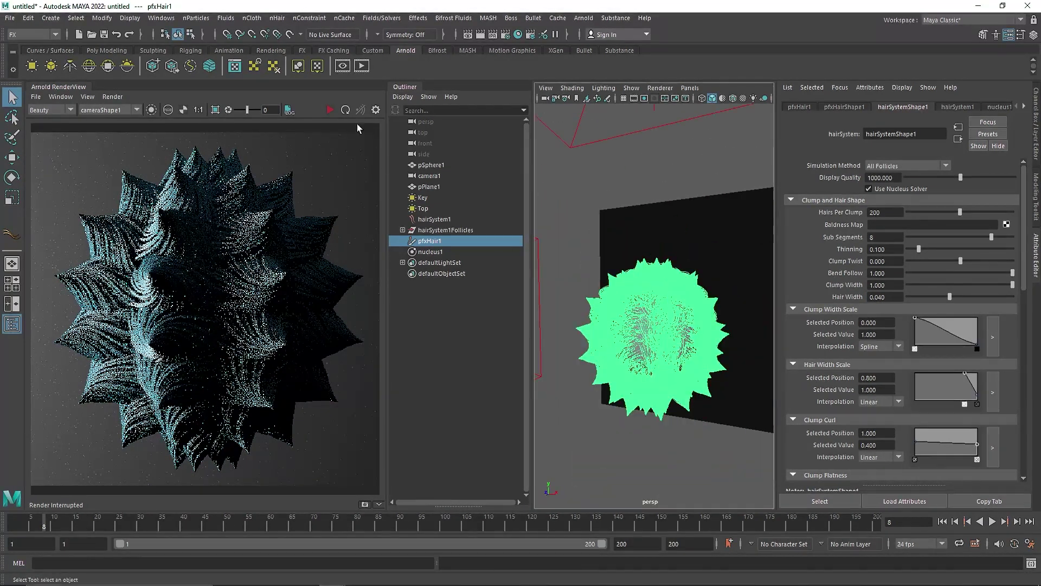
click(333, 111)
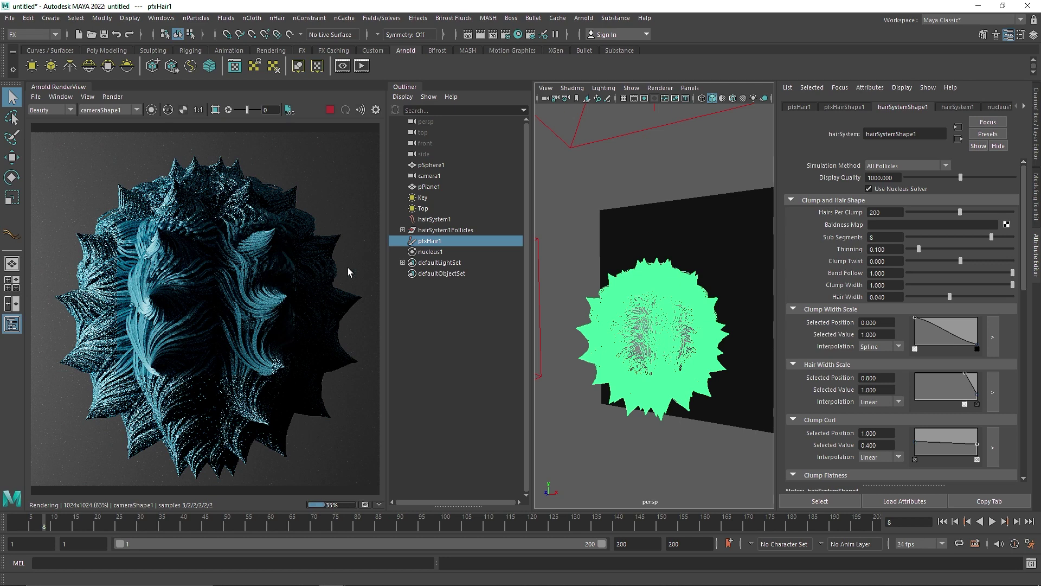
scroll(850, 389, down, 3)
scroll(850, 389, down, 4)
click(849, 353)
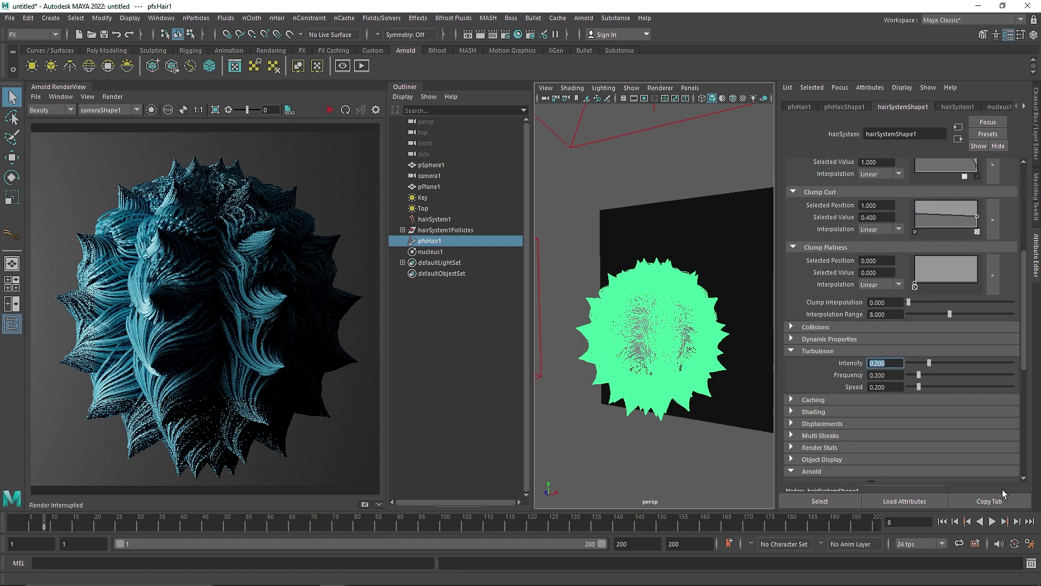
Play and step the hair simulation to frame 7, previewing the ruffled hair in Arnold.
click(992, 522)
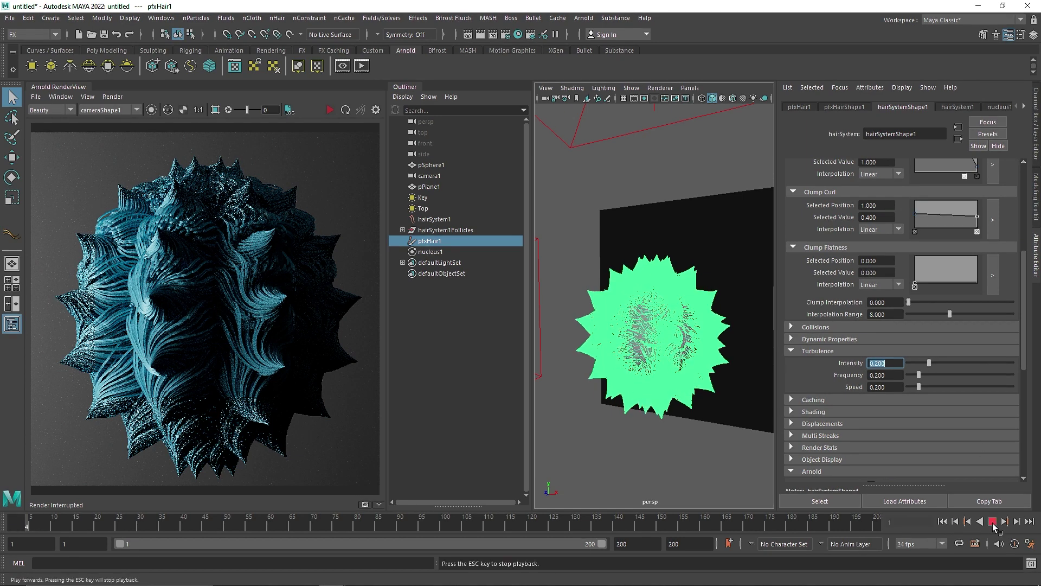
click(993, 522)
click(331, 110)
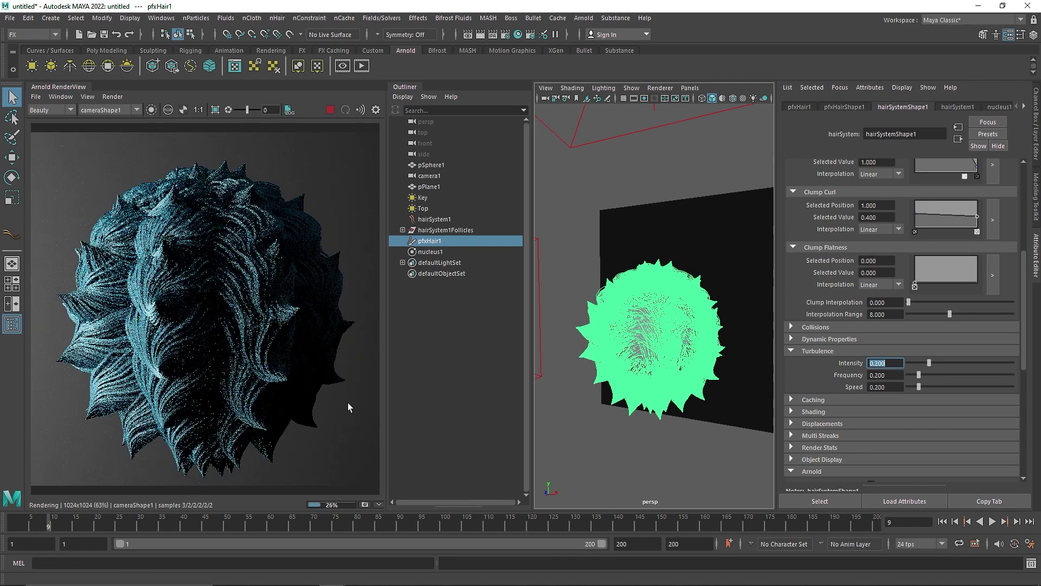
click(941, 522)
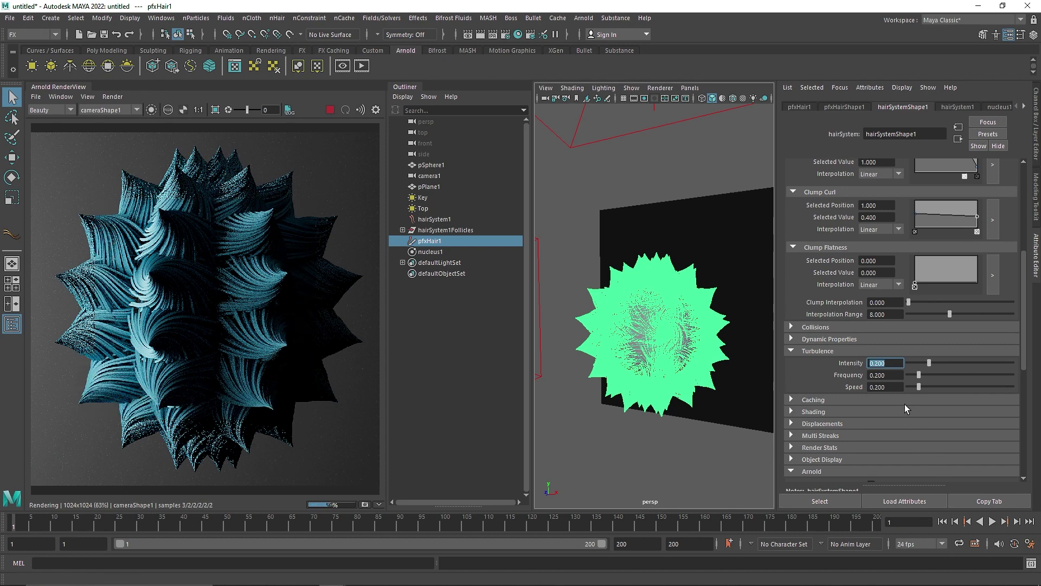
click(993, 521)
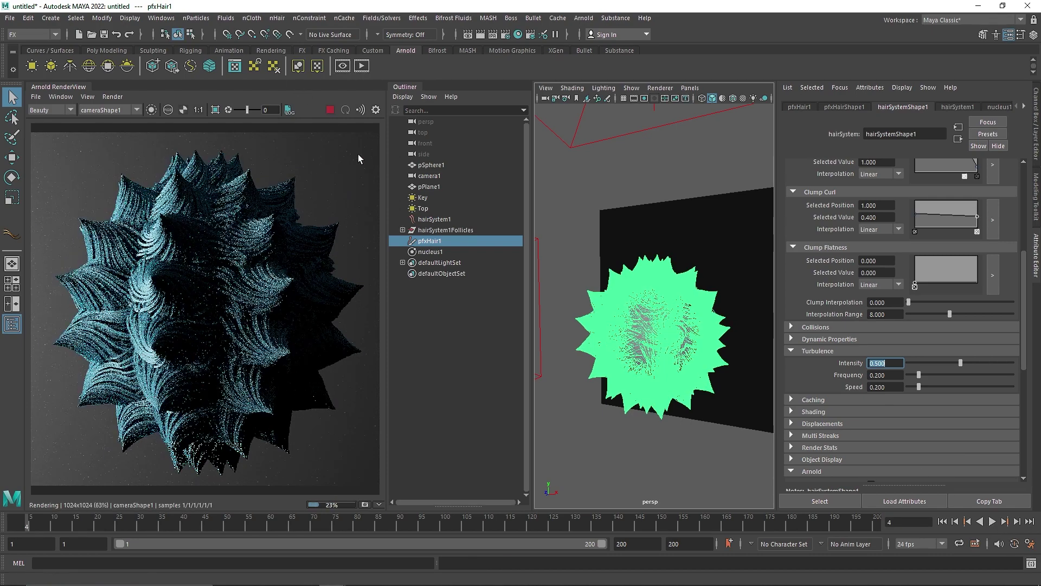
click(993, 521)
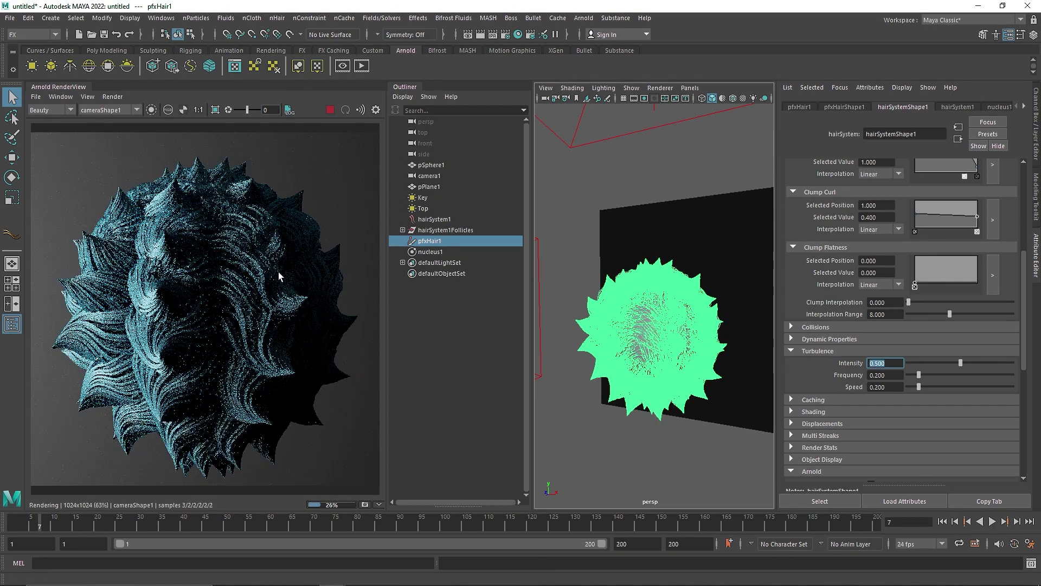
click(330, 110)
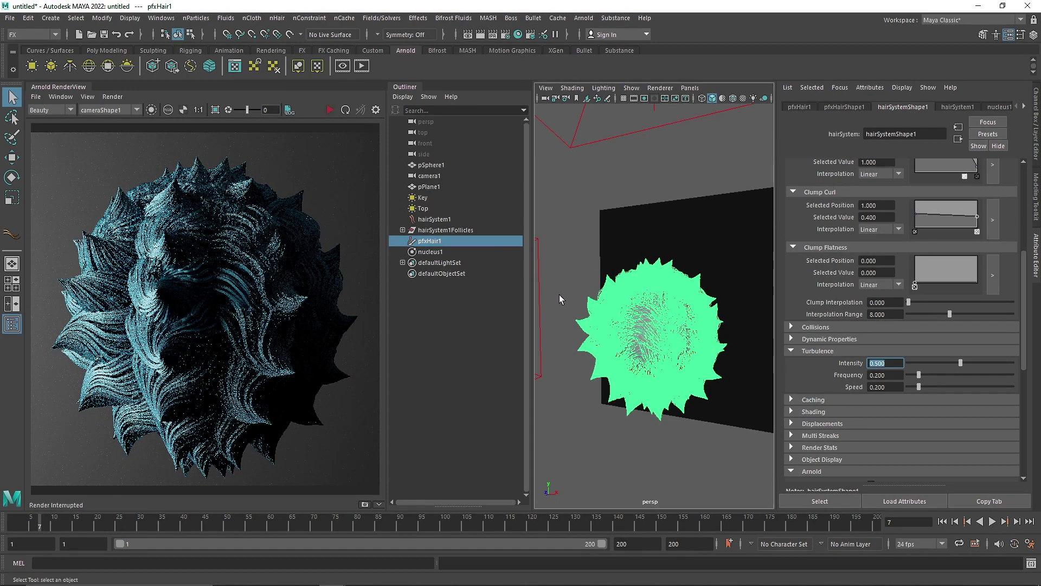
scroll(558, 297, down, 3)
Delete the Key and Top lights.
click(444, 209)
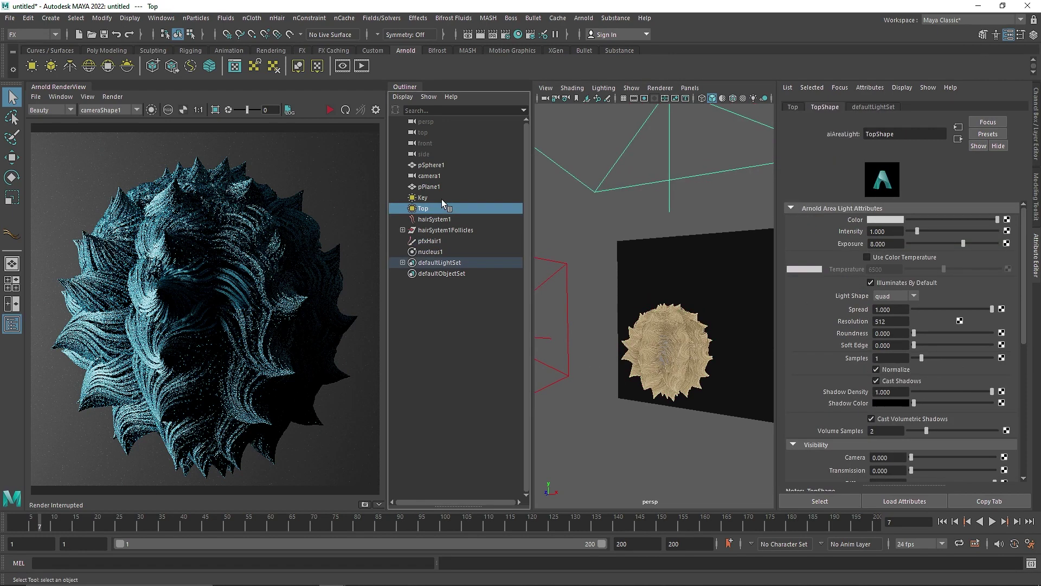
click(442, 198)
key(Delete)
click(613, 166)
key(Delete)
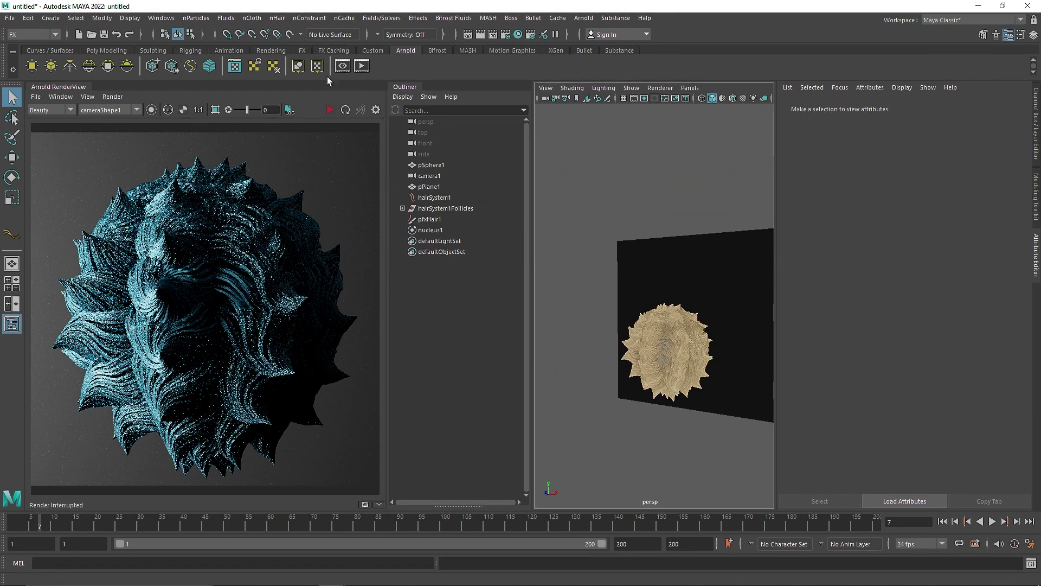
Create an aiSkyDomeLight with a File texture connected to its Color.
click(89, 66)
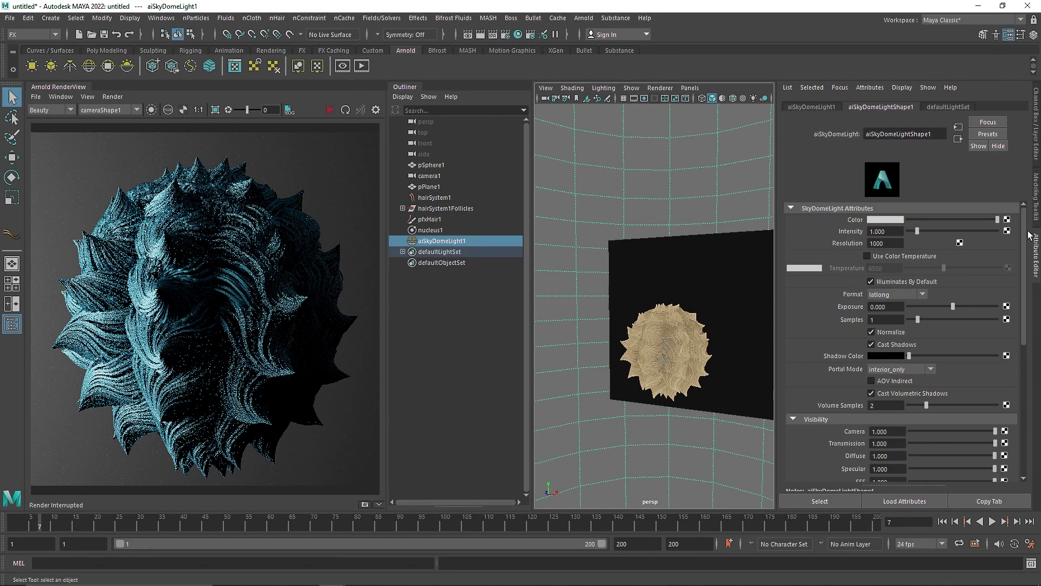
click(1007, 220)
click(444, 283)
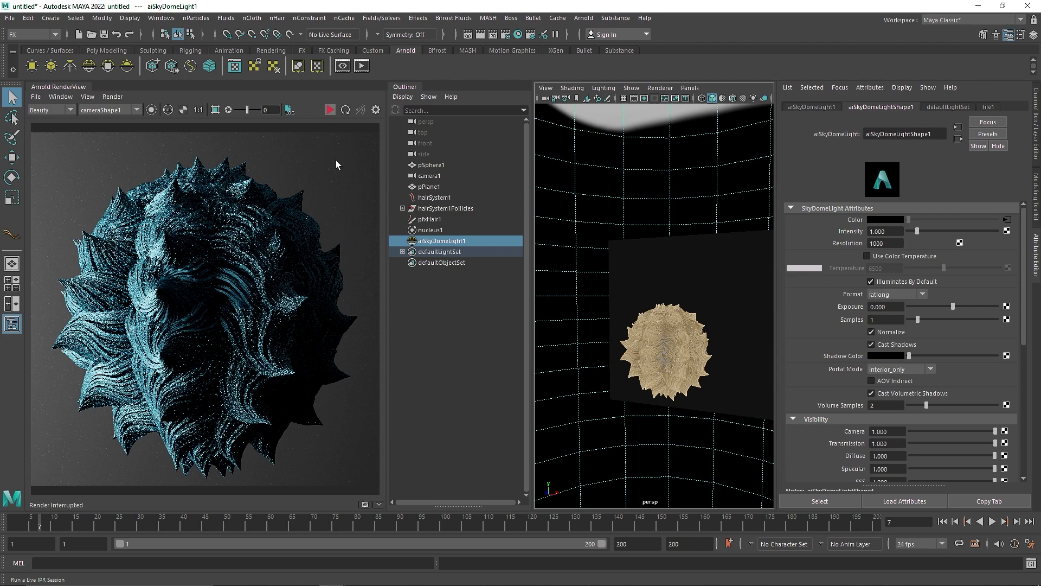
Set the skydome to Samples 5, Exposure 1, and Diffuse and Specular 2.
click(956, 319)
click(953, 319)
drag(886, 309, 848, 307)
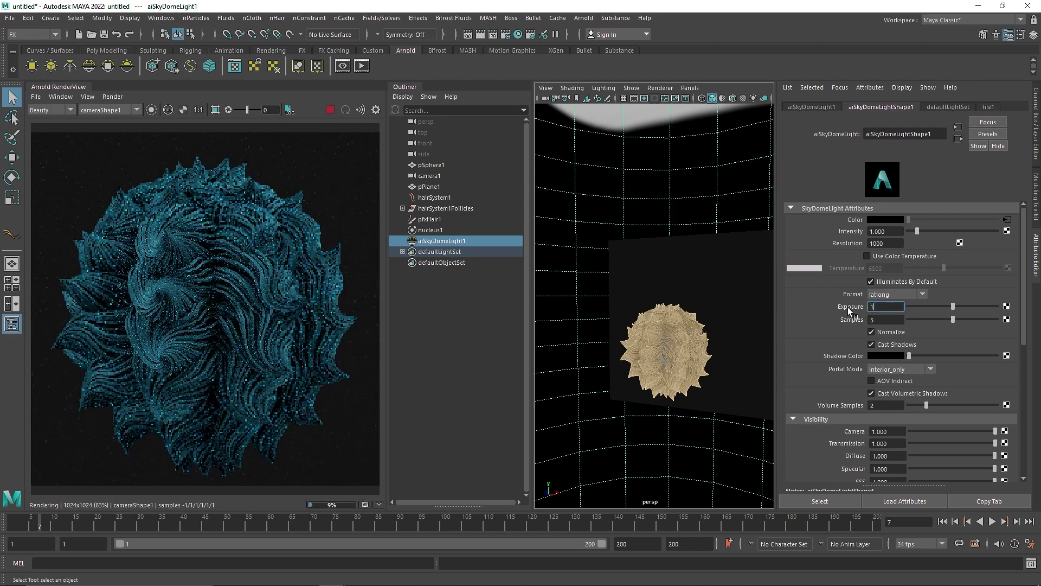
text(1)
key(Return)
double_click(874, 456)
text(2)
key(Tab)
text(2)
key(Return)
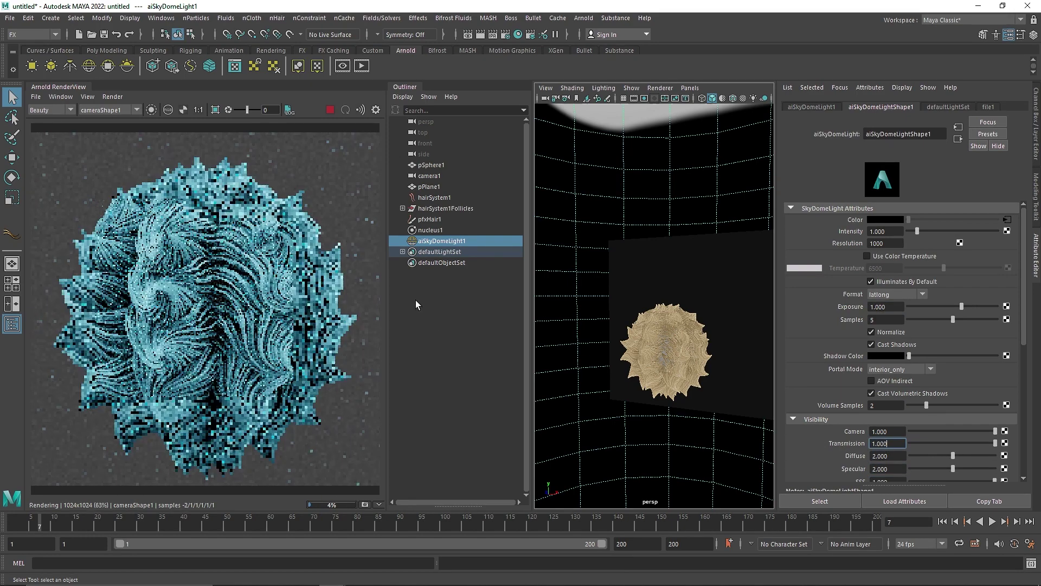
click(329, 110)
click(695, 258)
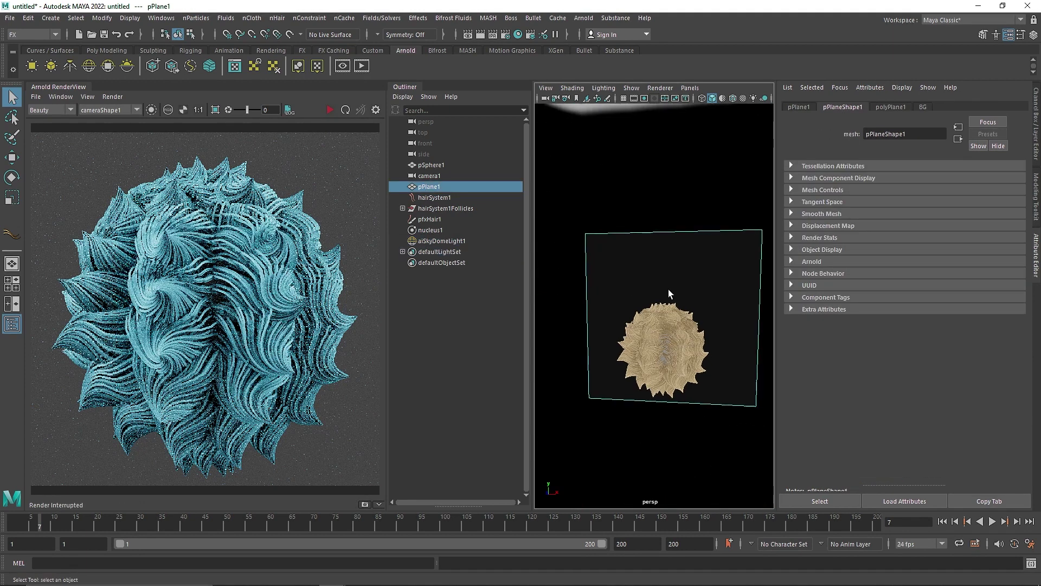
Change the BG material's Base Color to a light tan beige.
click(923, 107)
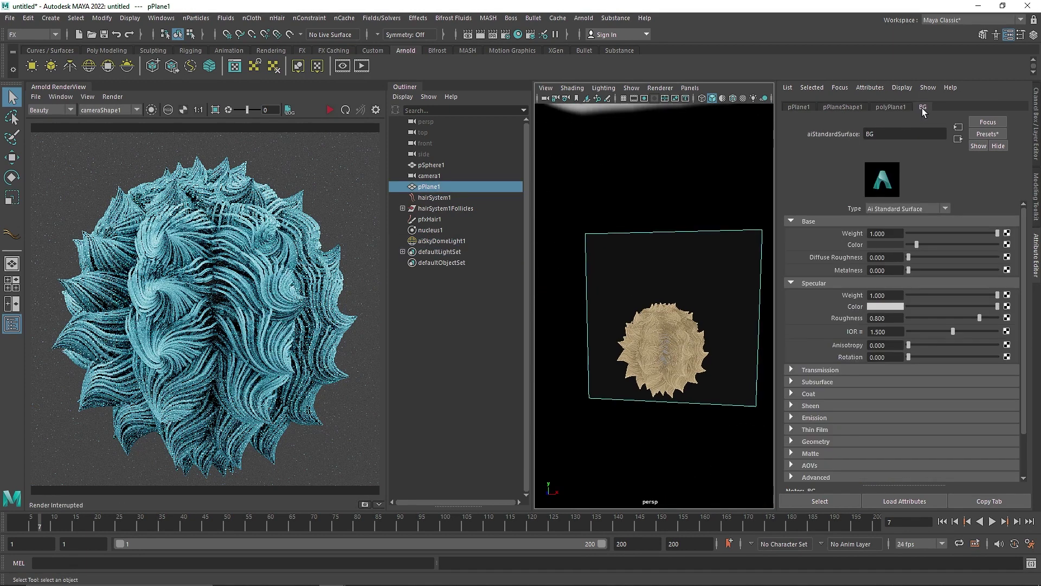
click(889, 245)
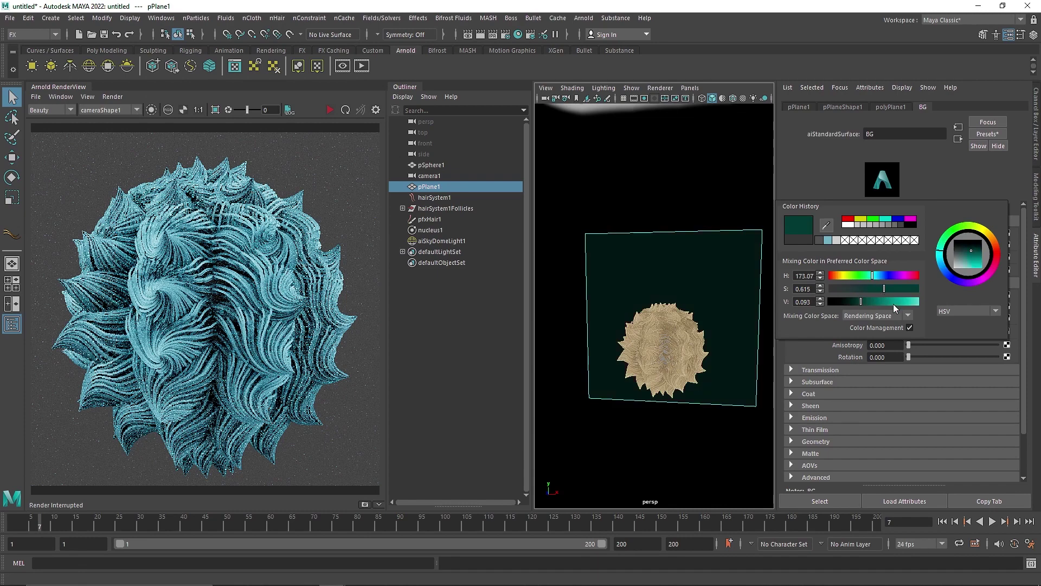
drag(890, 302, 900, 301)
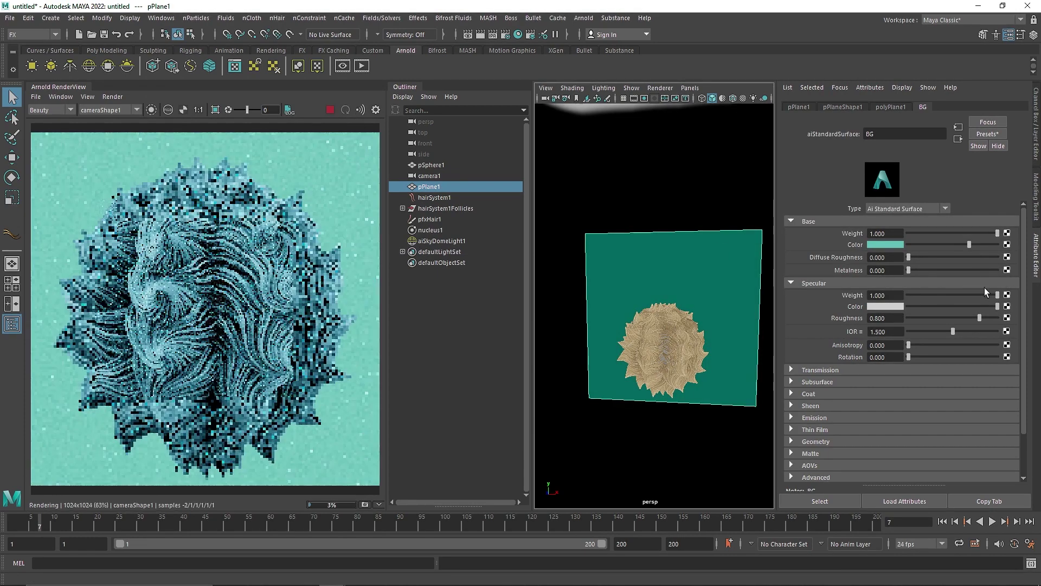
click(893, 243)
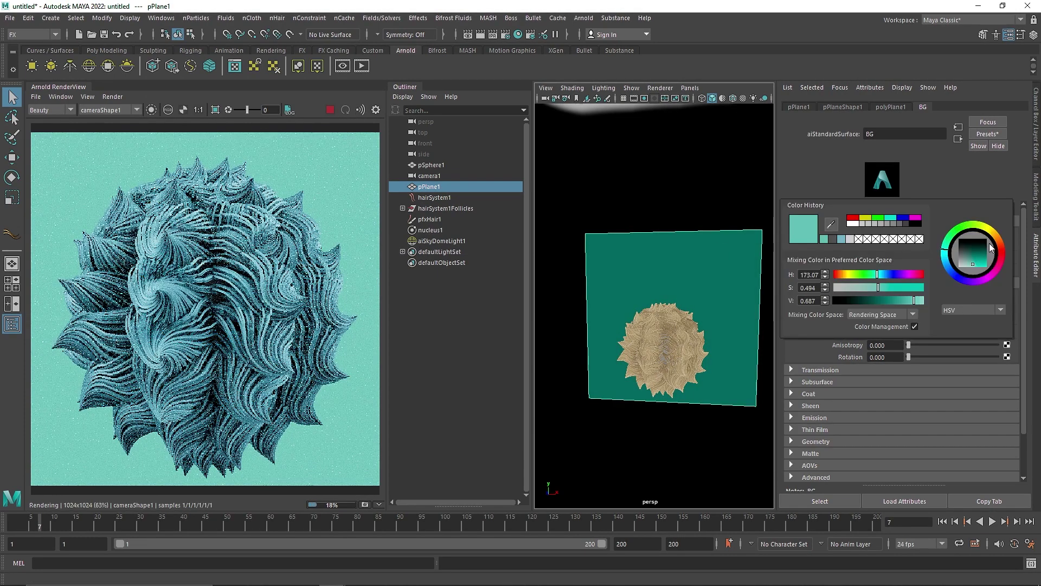
click(1002, 241)
click(1002, 235)
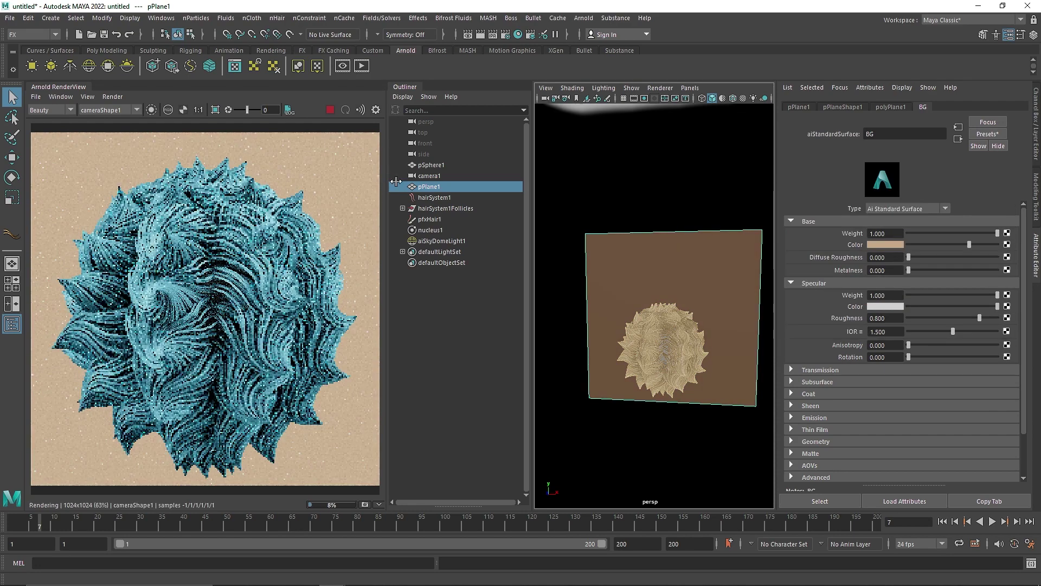
Test-render a region of the hair, render the full frame, and collapse the Outliner.
drag(158, 215, 281, 316)
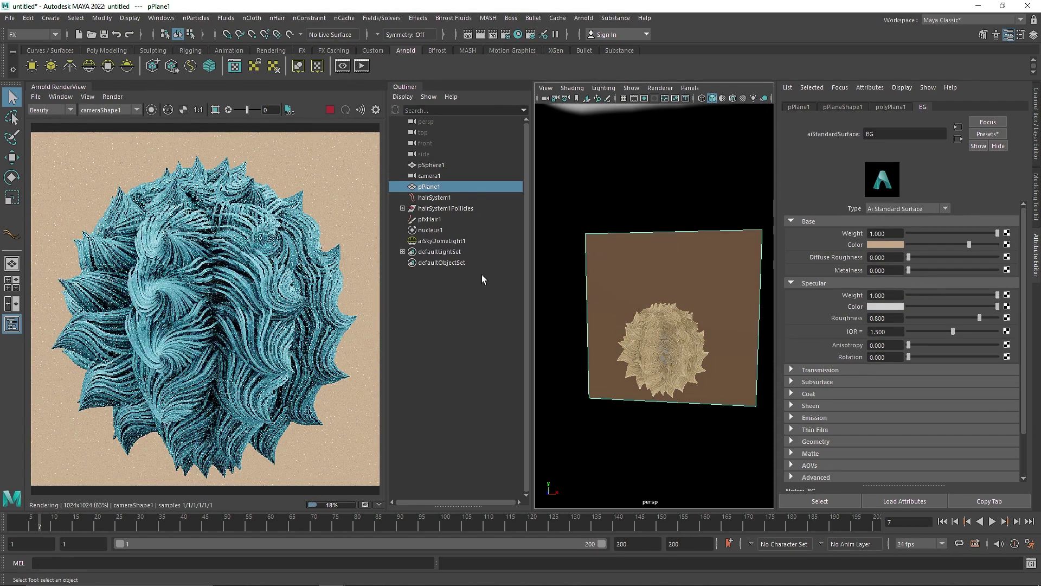
scroll(209, 257, up, 1)
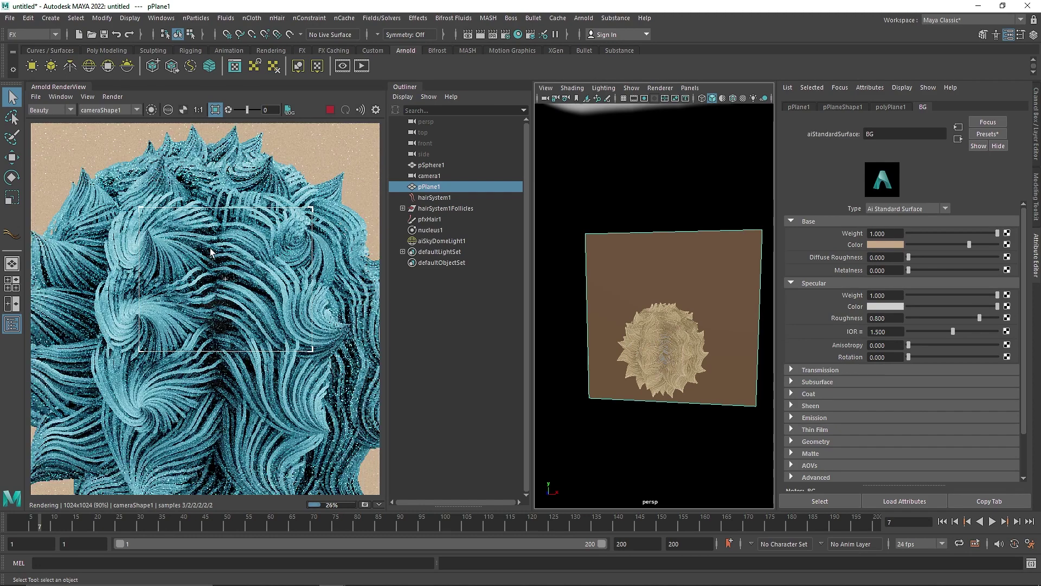
click(212, 114)
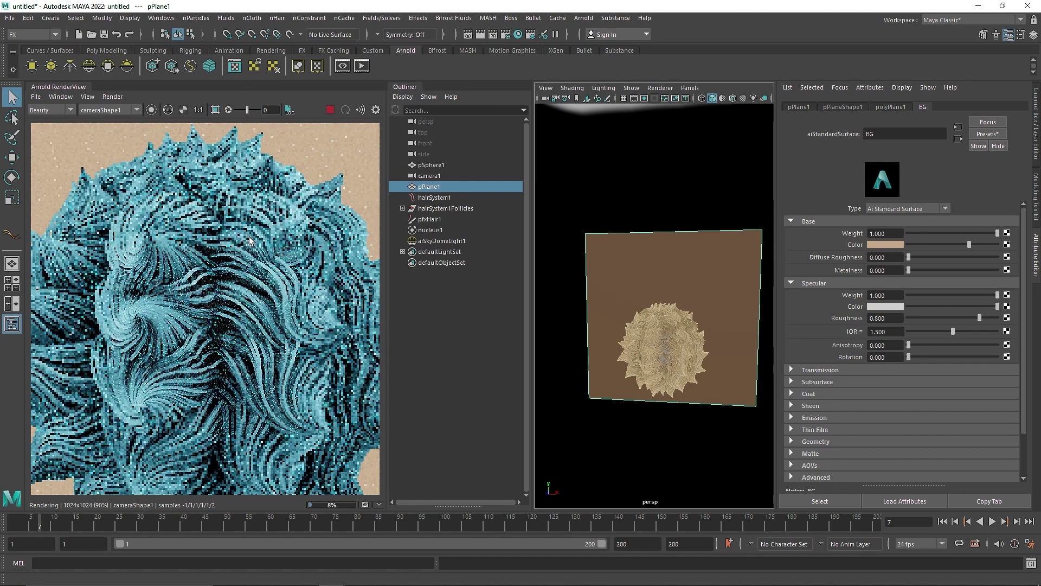
scroll(247, 217, down, 1)
click(408, 87)
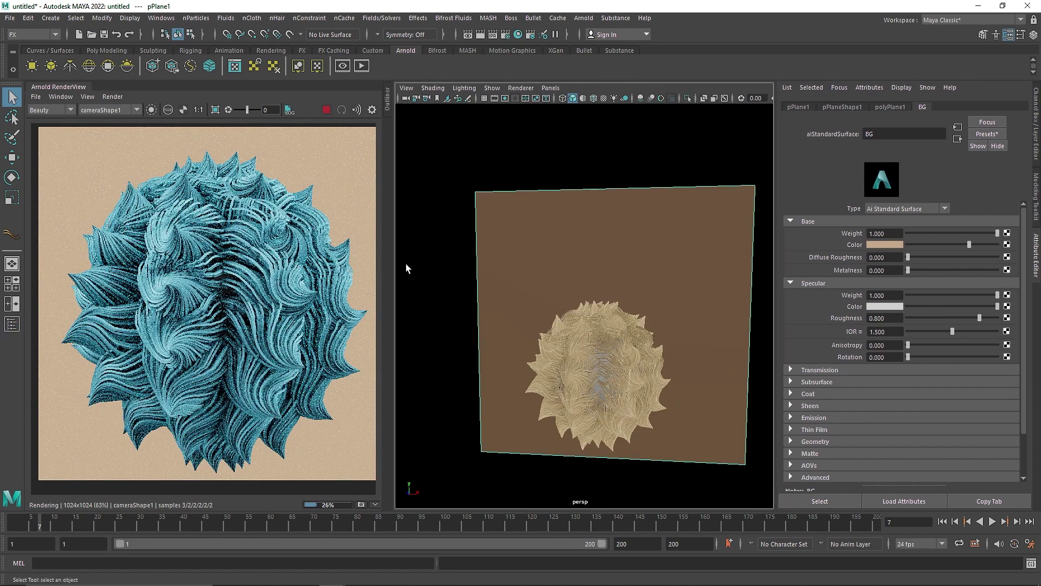
Rewind to frame 1, recentre the persp view, and play the simulation to frame 39.
click(327, 111)
click(942, 521)
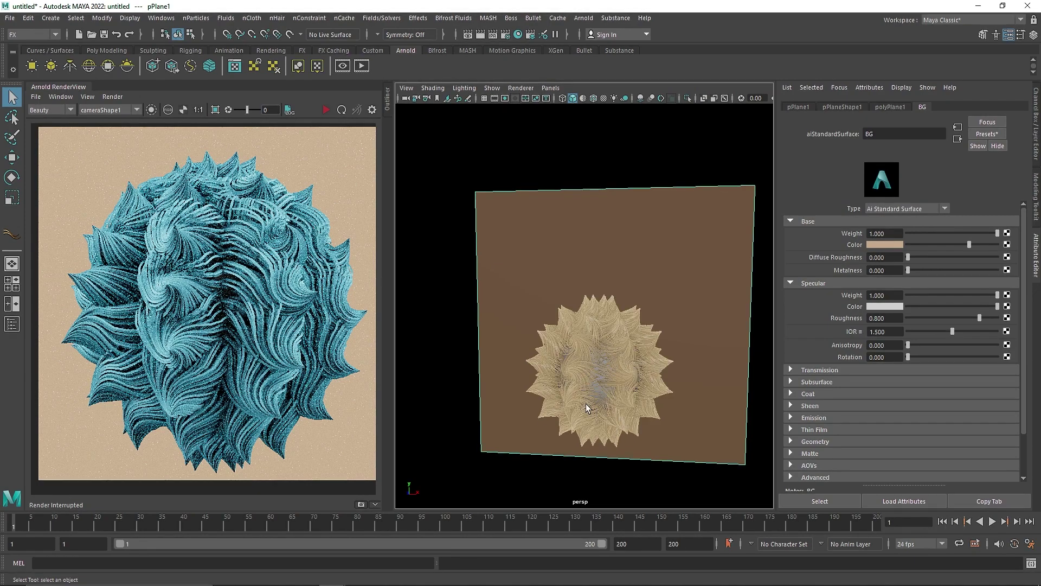
scroll(670, 426, up, 5)
alt+middle_drag(670, 421, 627, 291)
click(989, 521)
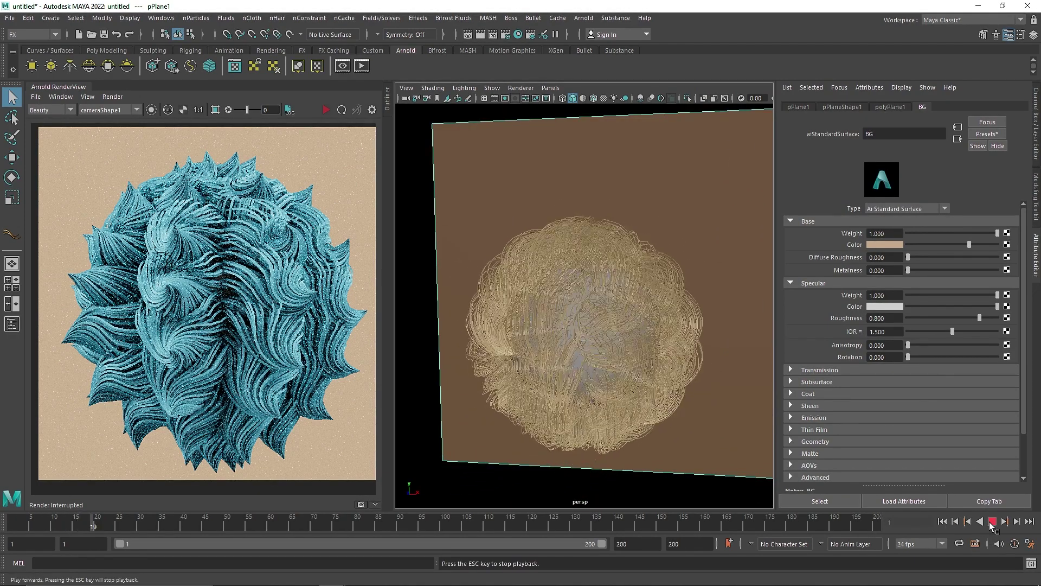
click(992, 522)
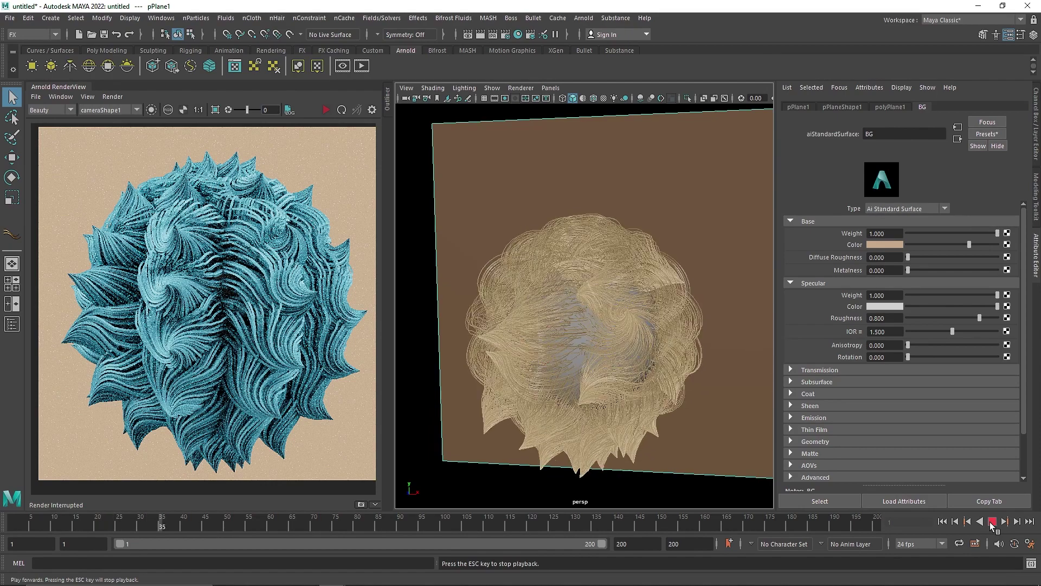